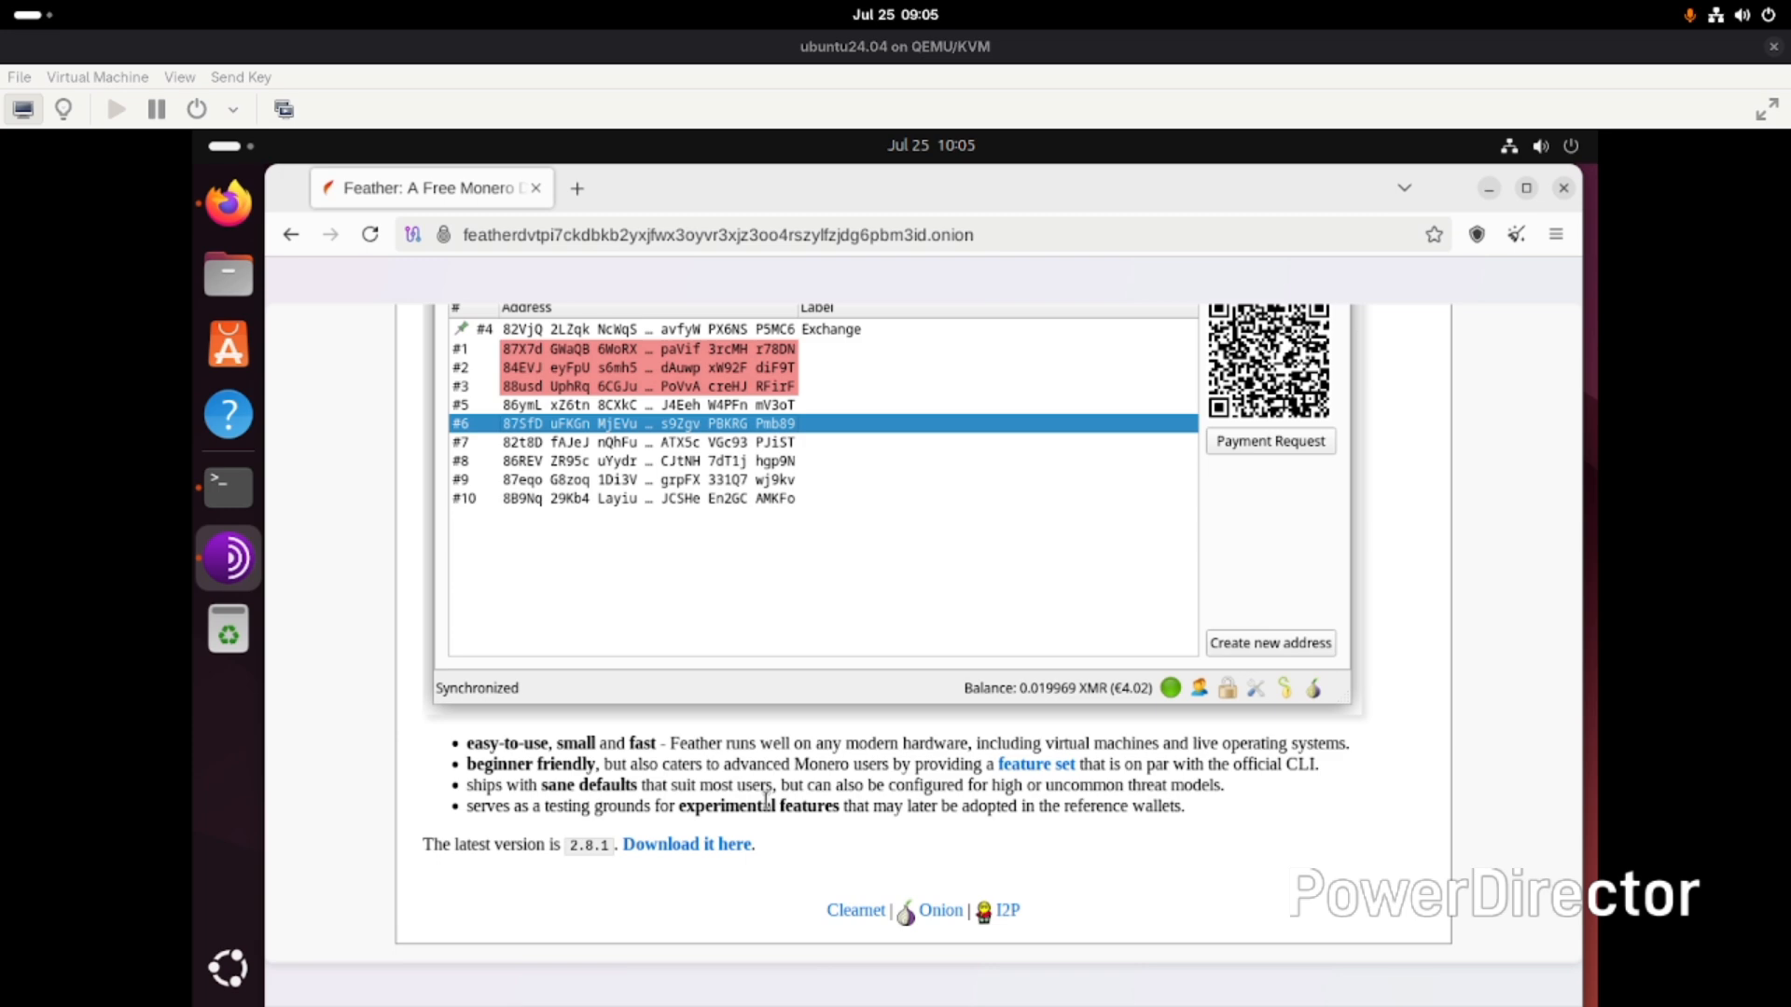
{"action": "key", "text": "super"}
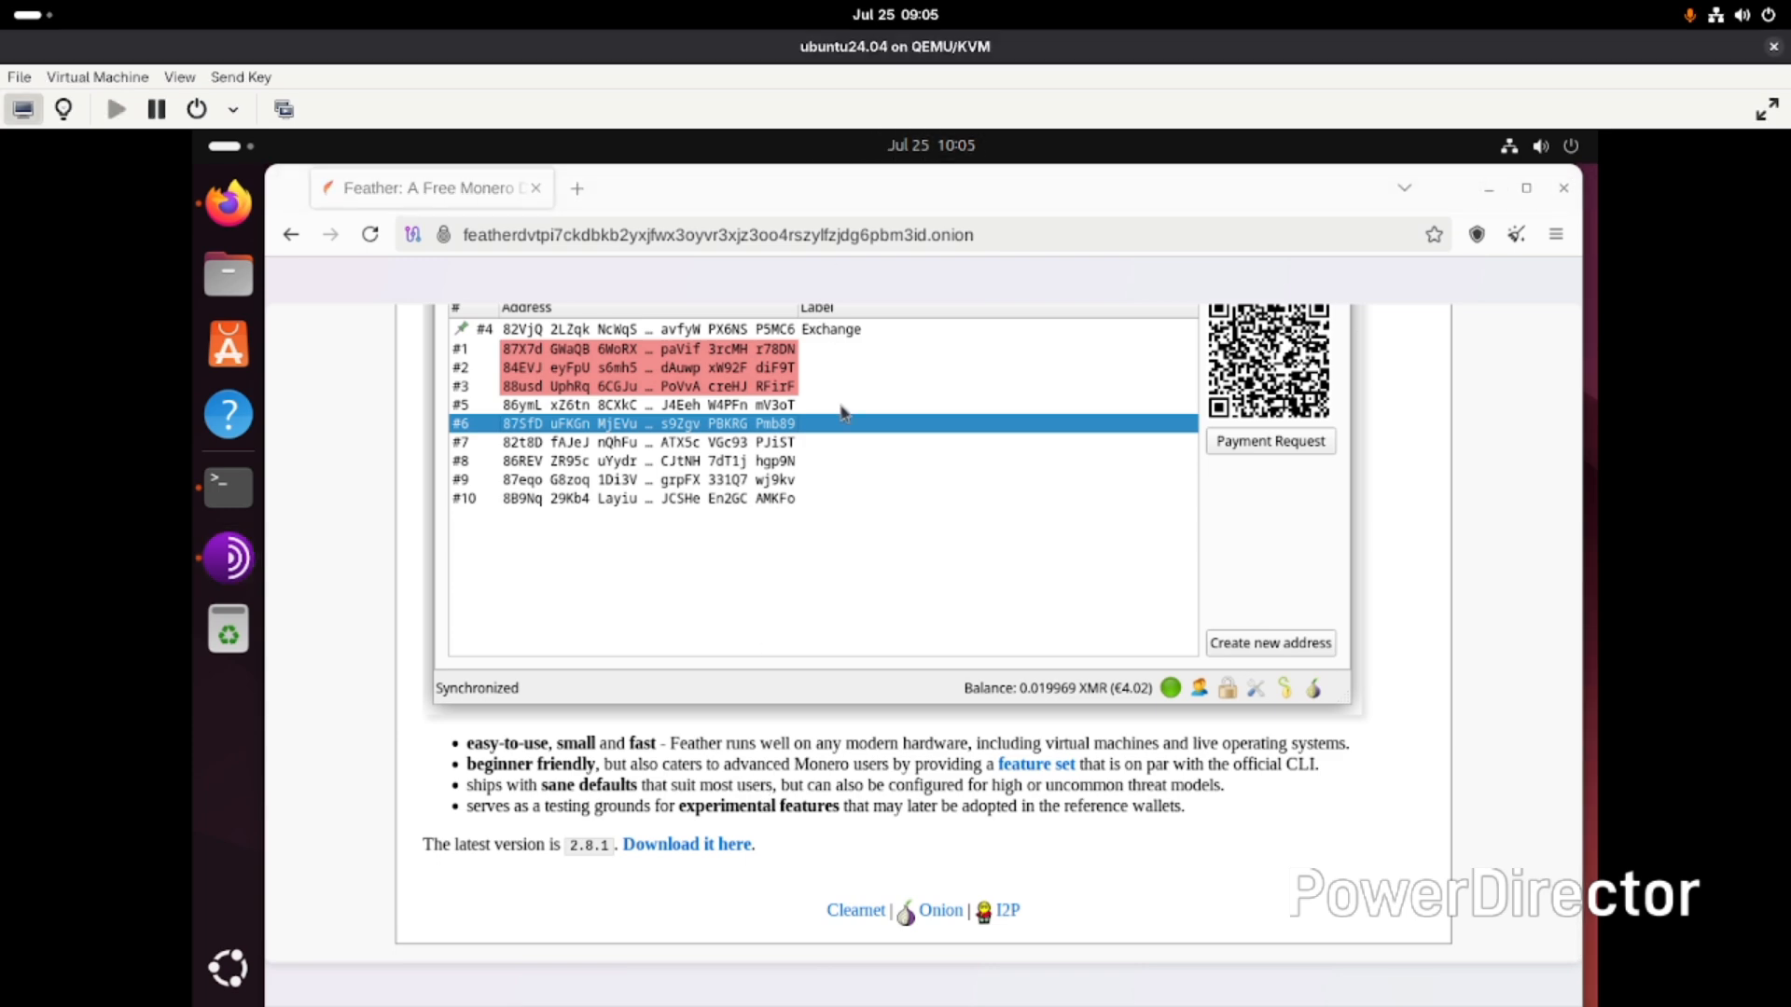
{"action": "left_click_drag", "start_coordinate": [805, 181], "coordinate": [739, 100]}
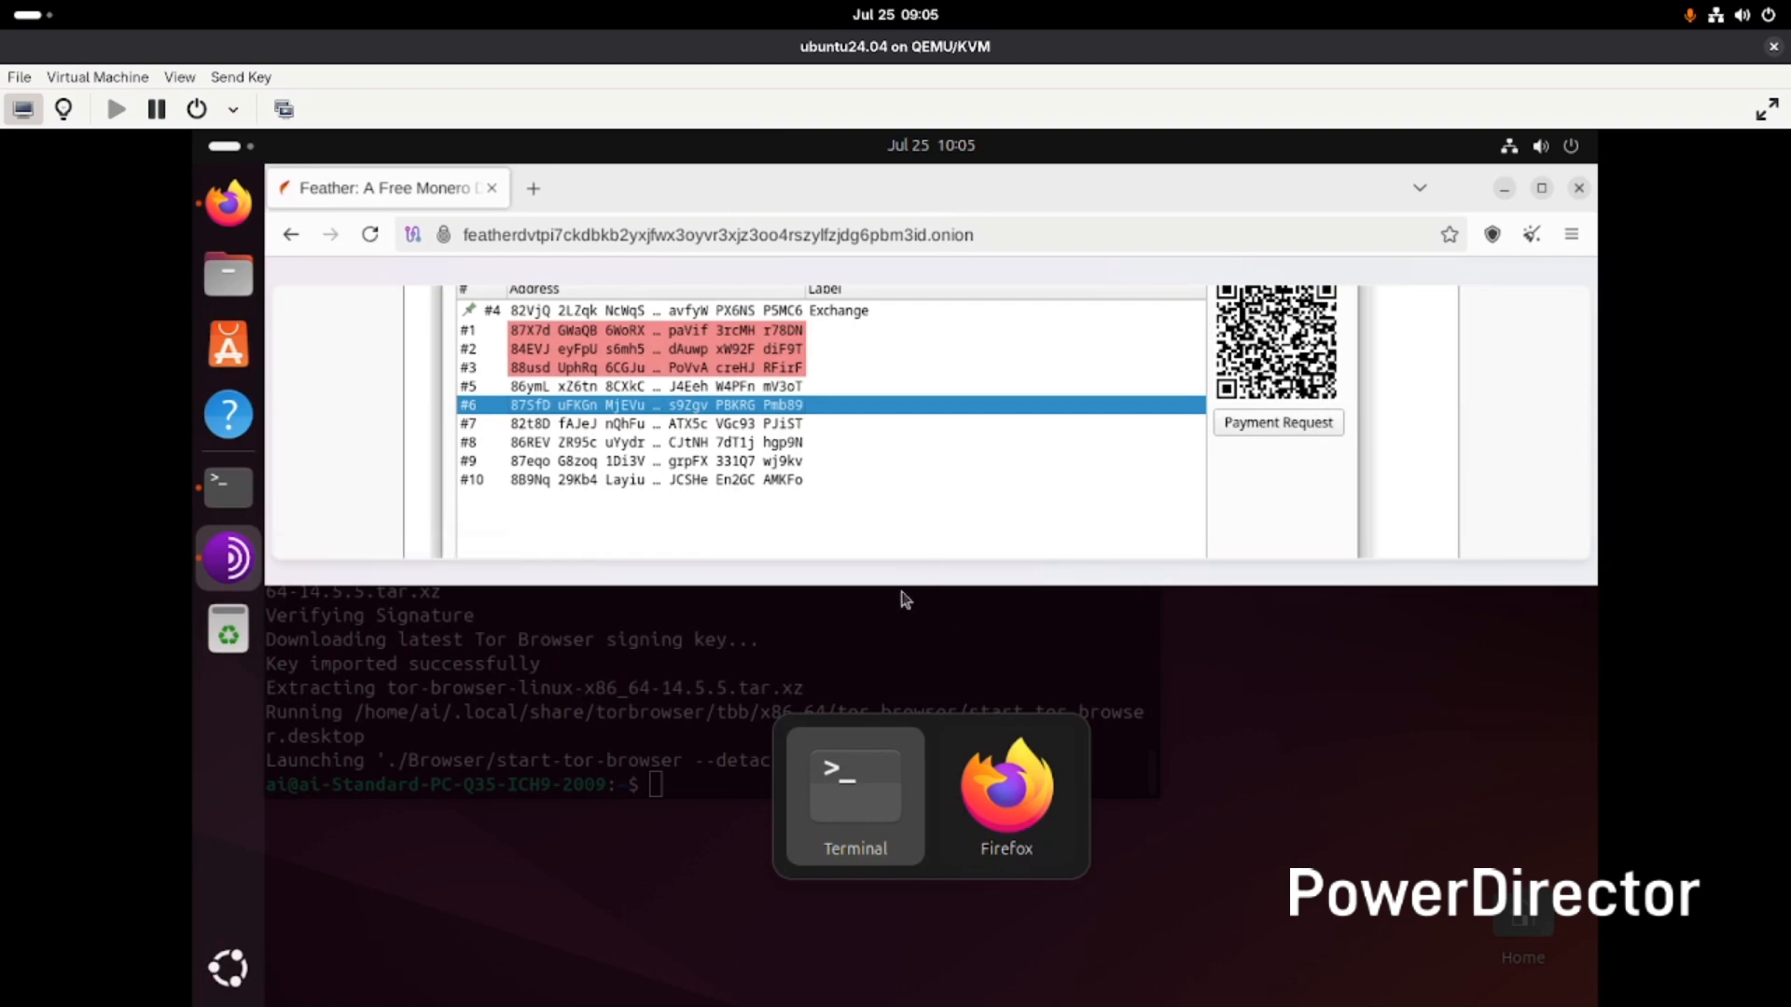
{"action": "left_click", "coordinate": [1012, 146]}
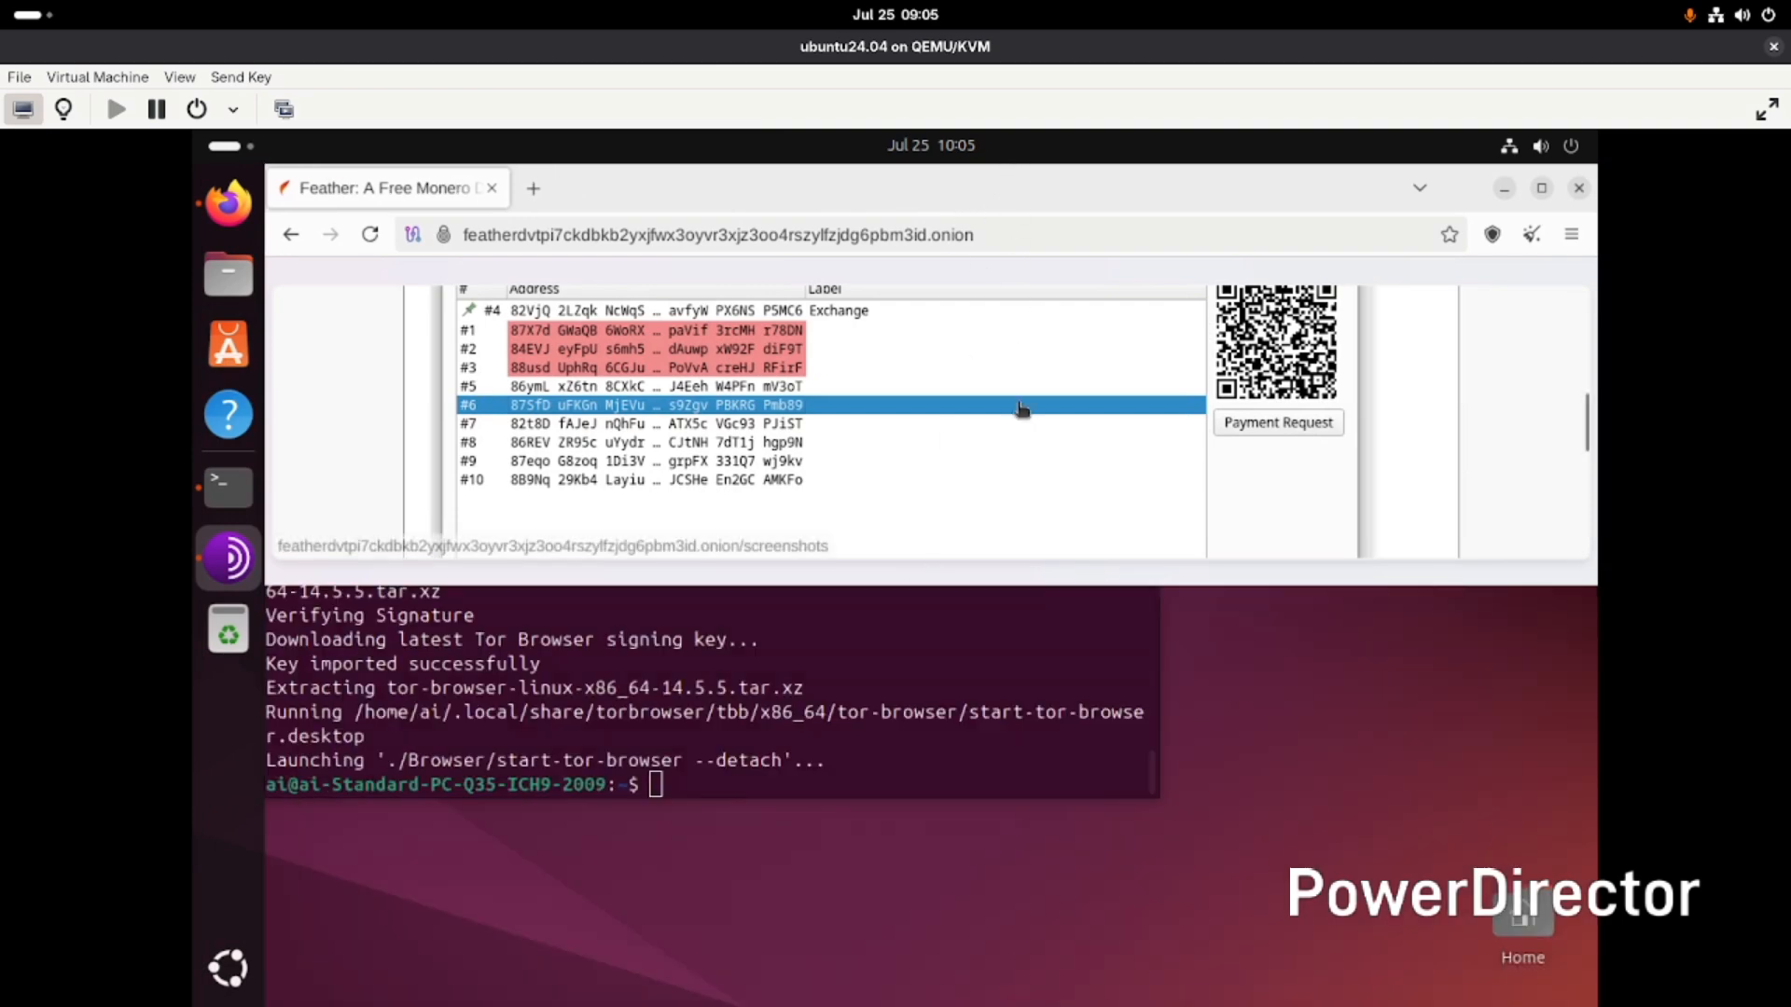
{"action": "double_click", "coordinate": [1287, 196]}
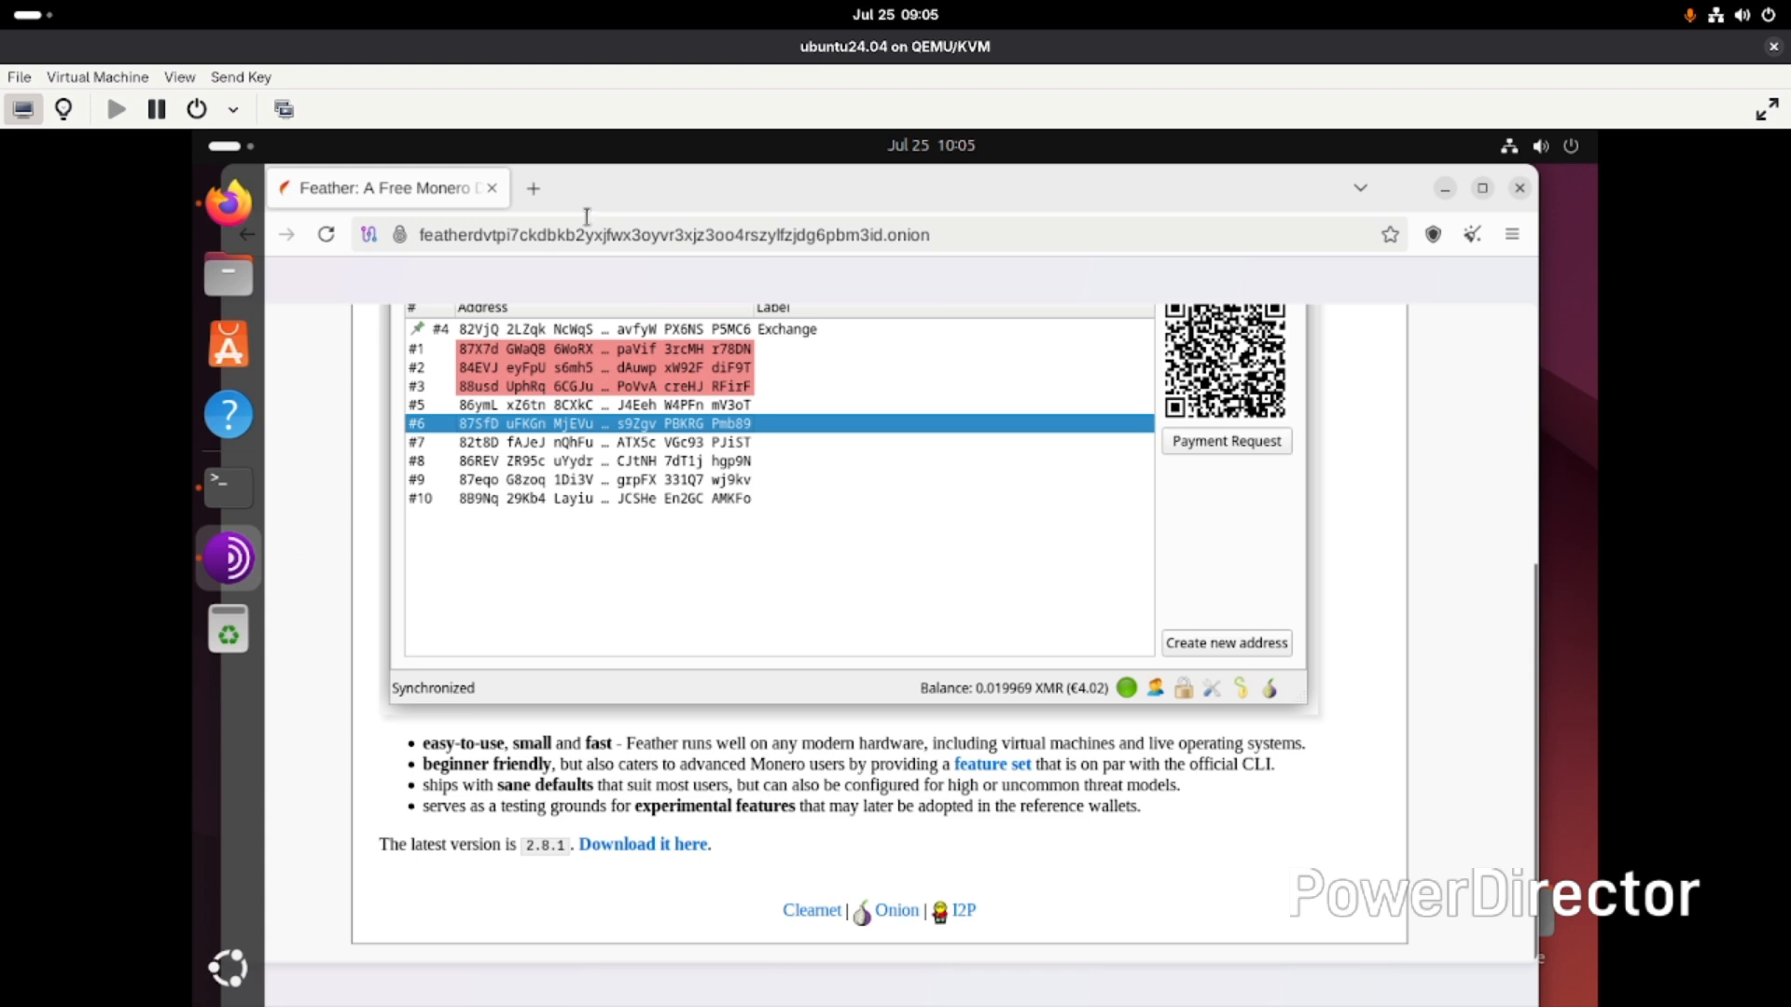
{"action": "left_click_drag", "start_coordinate": [686, 188], "coordinate": [748, 144]}
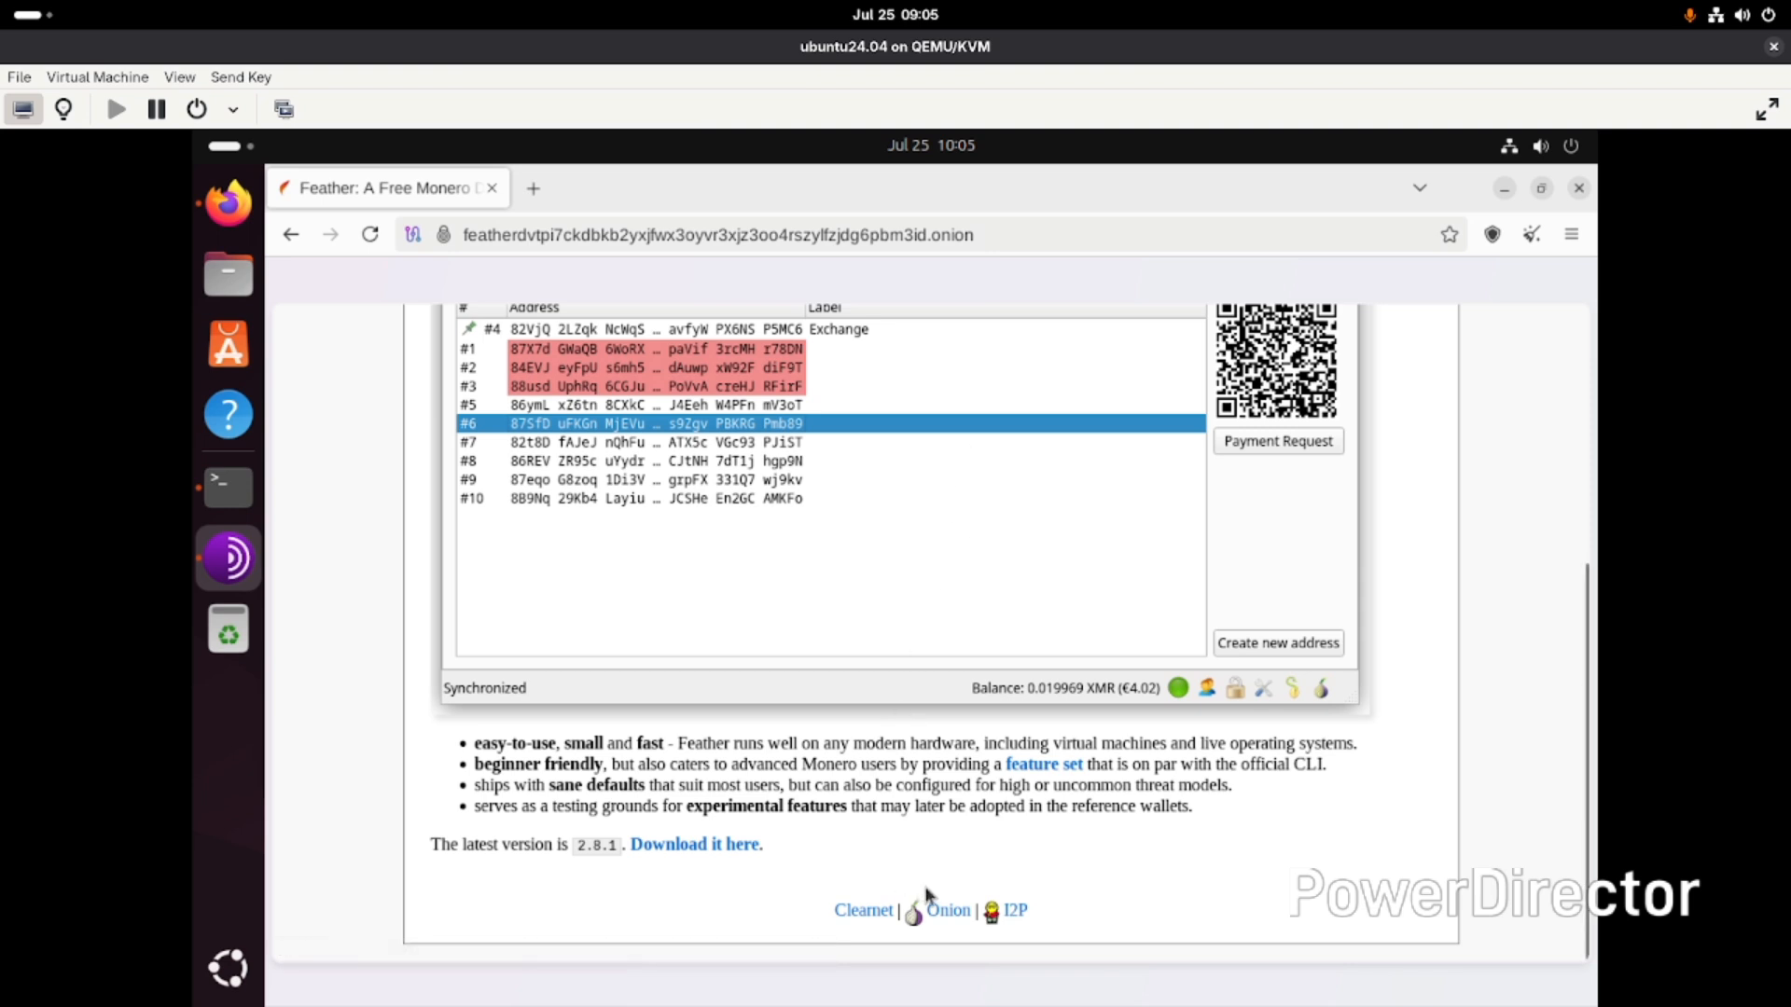
- Download the Feather 2.8.1 x64 Linux AppImage and save it to the Downloads folder
{"action": "left_click", "coordinate": [723, 844]}
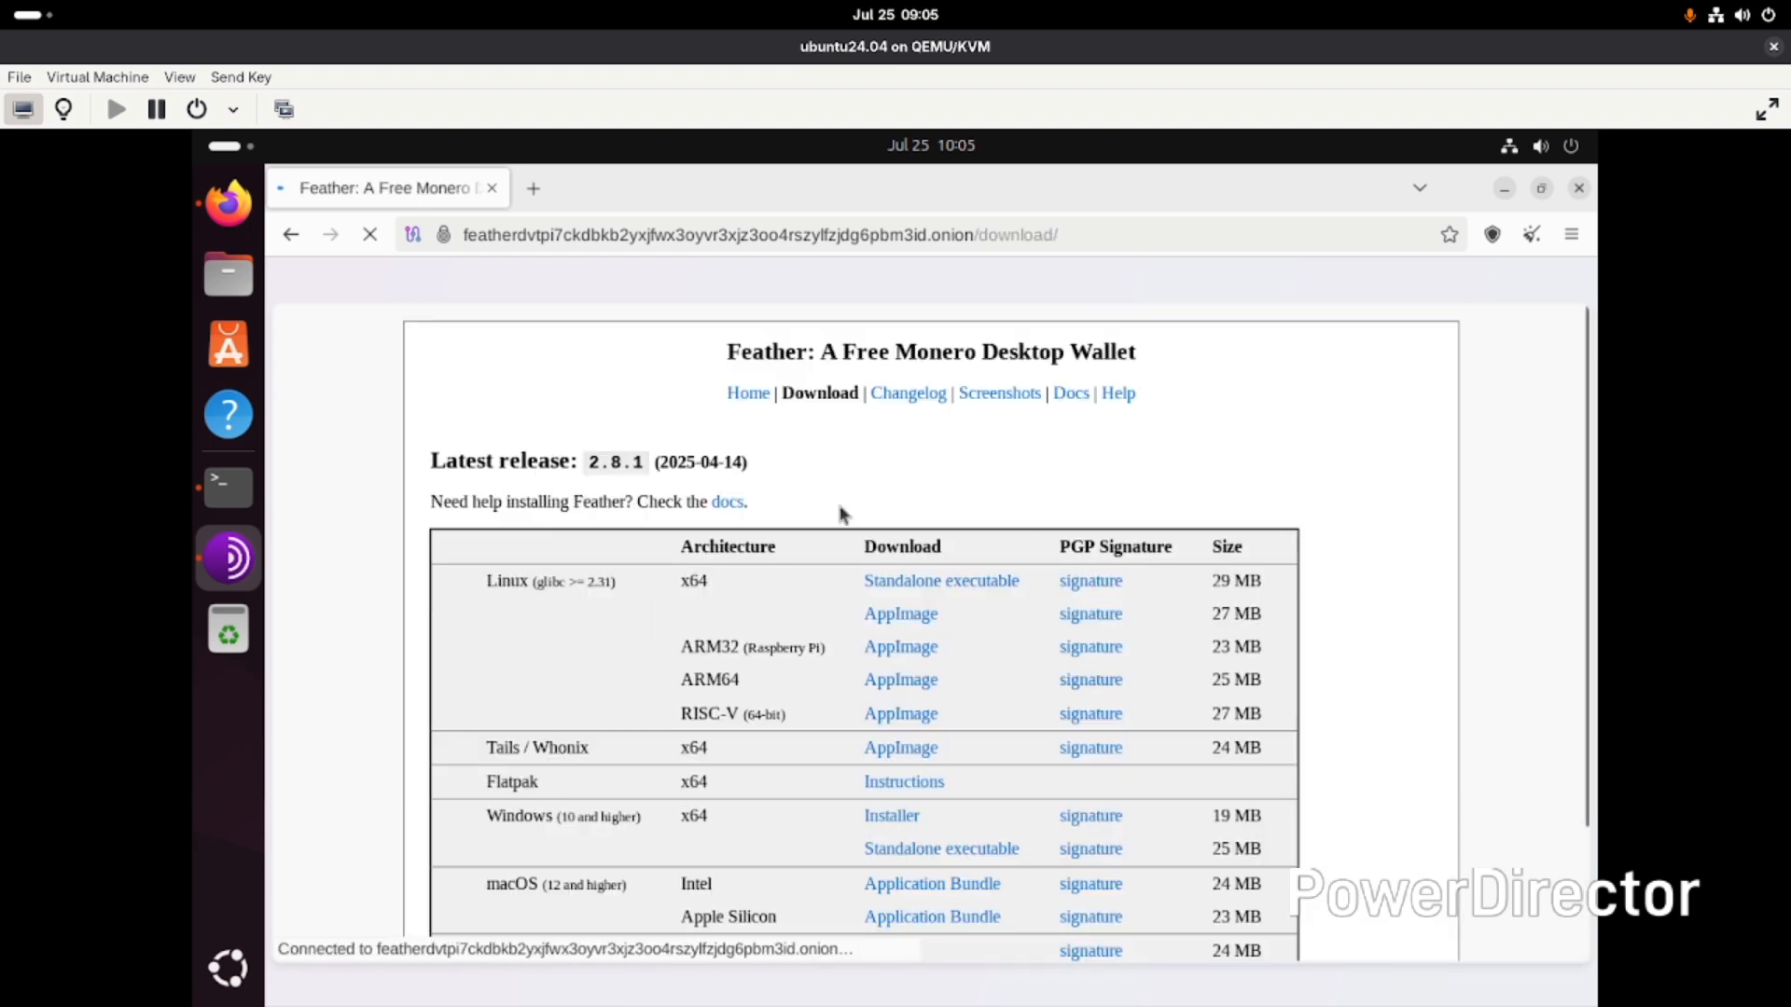
{"action": "scroll", "coordinate": [629, 643], "scroll_direction": "down", "scroll_amount": 3}
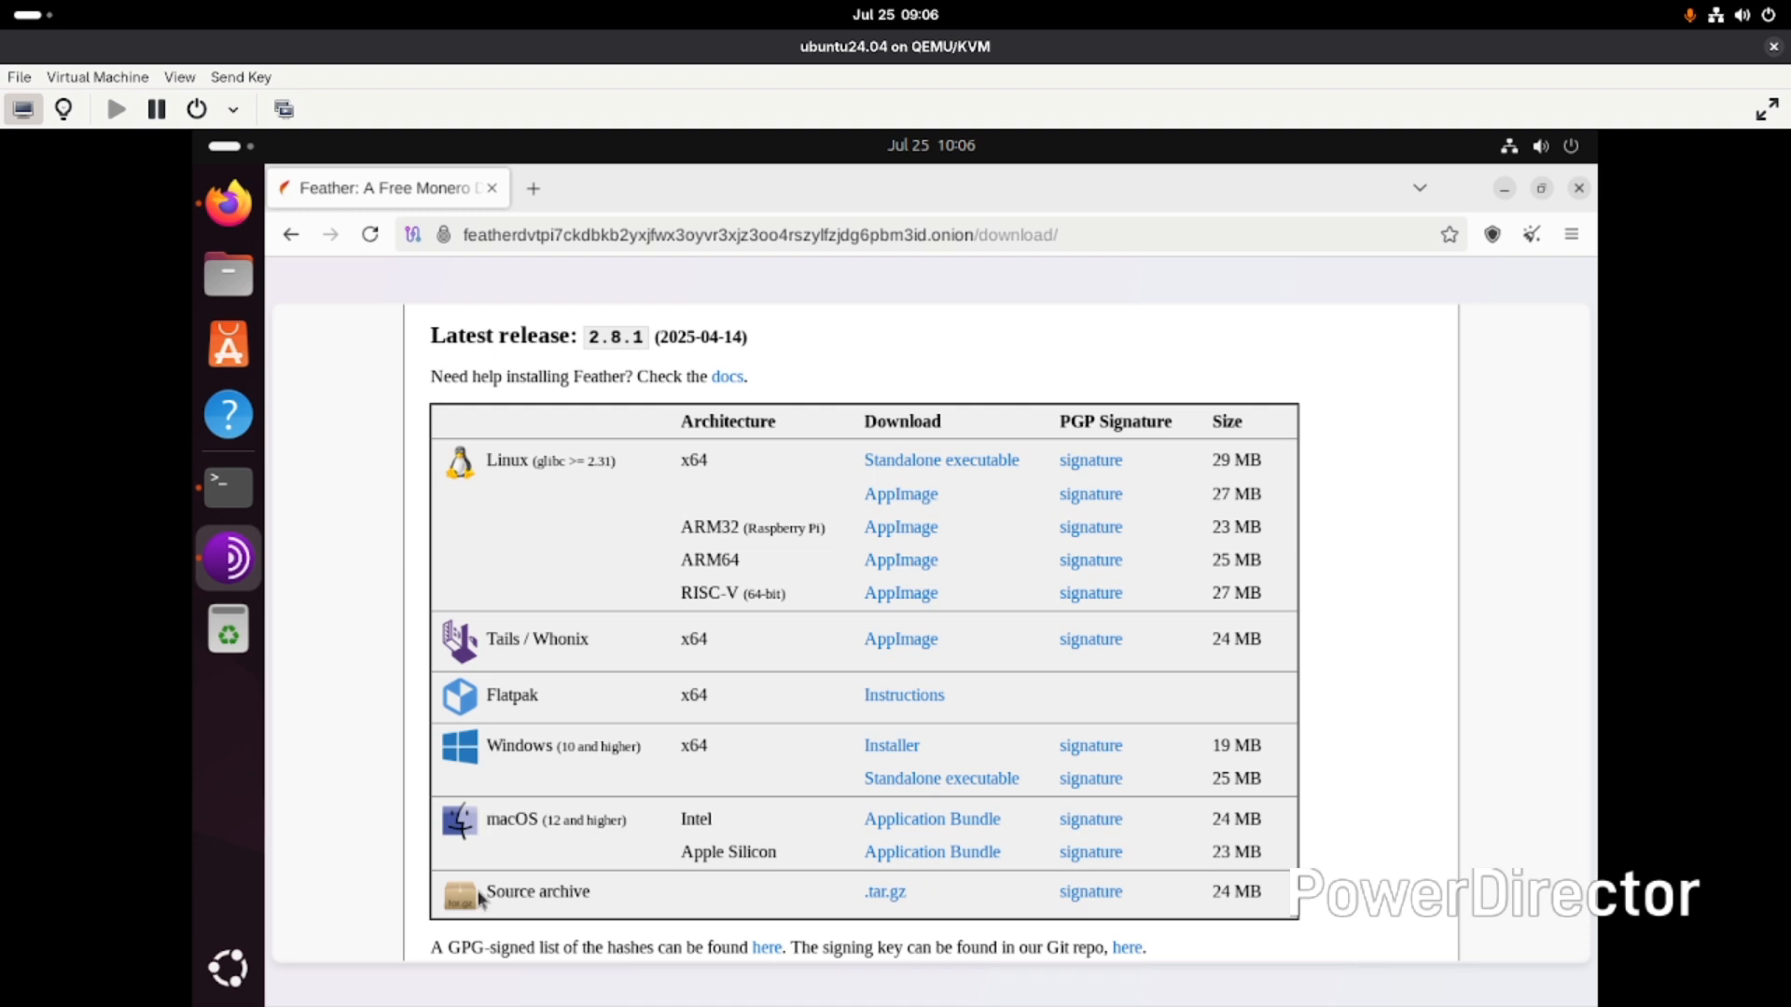
{"action": "left_click", "coordinate": [886, 499]}
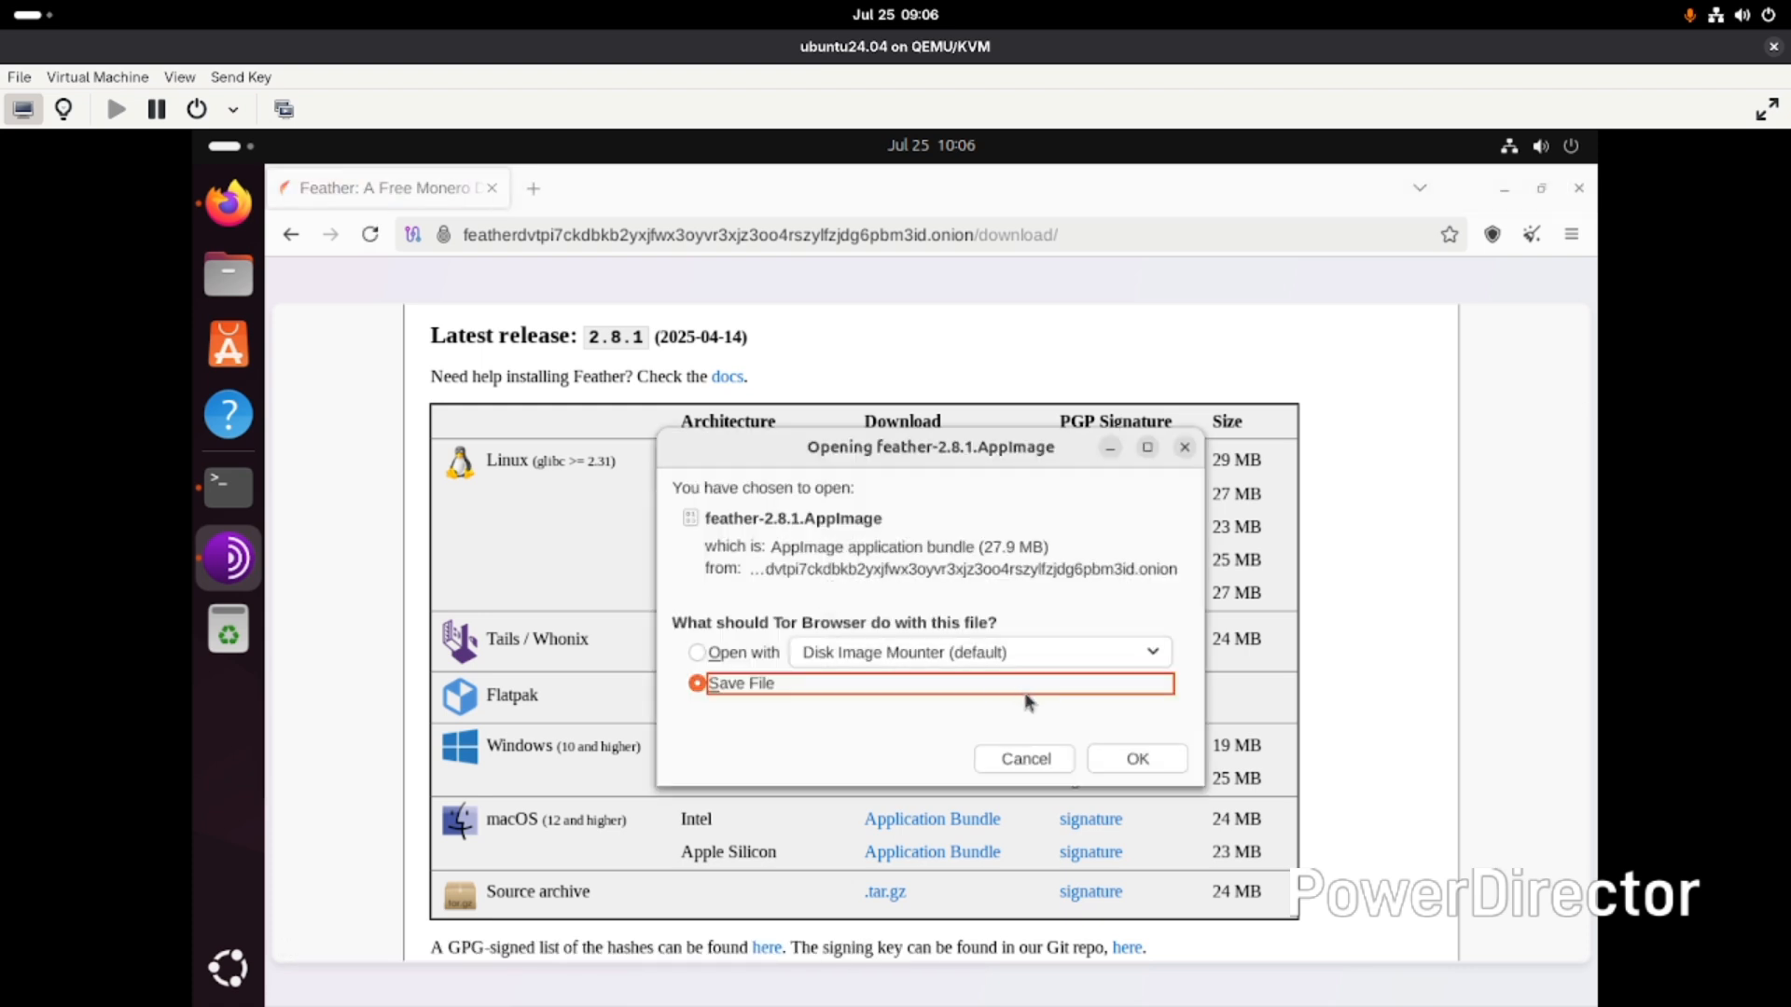
{"action": "left_click", "coordinate": [1156, 760]}
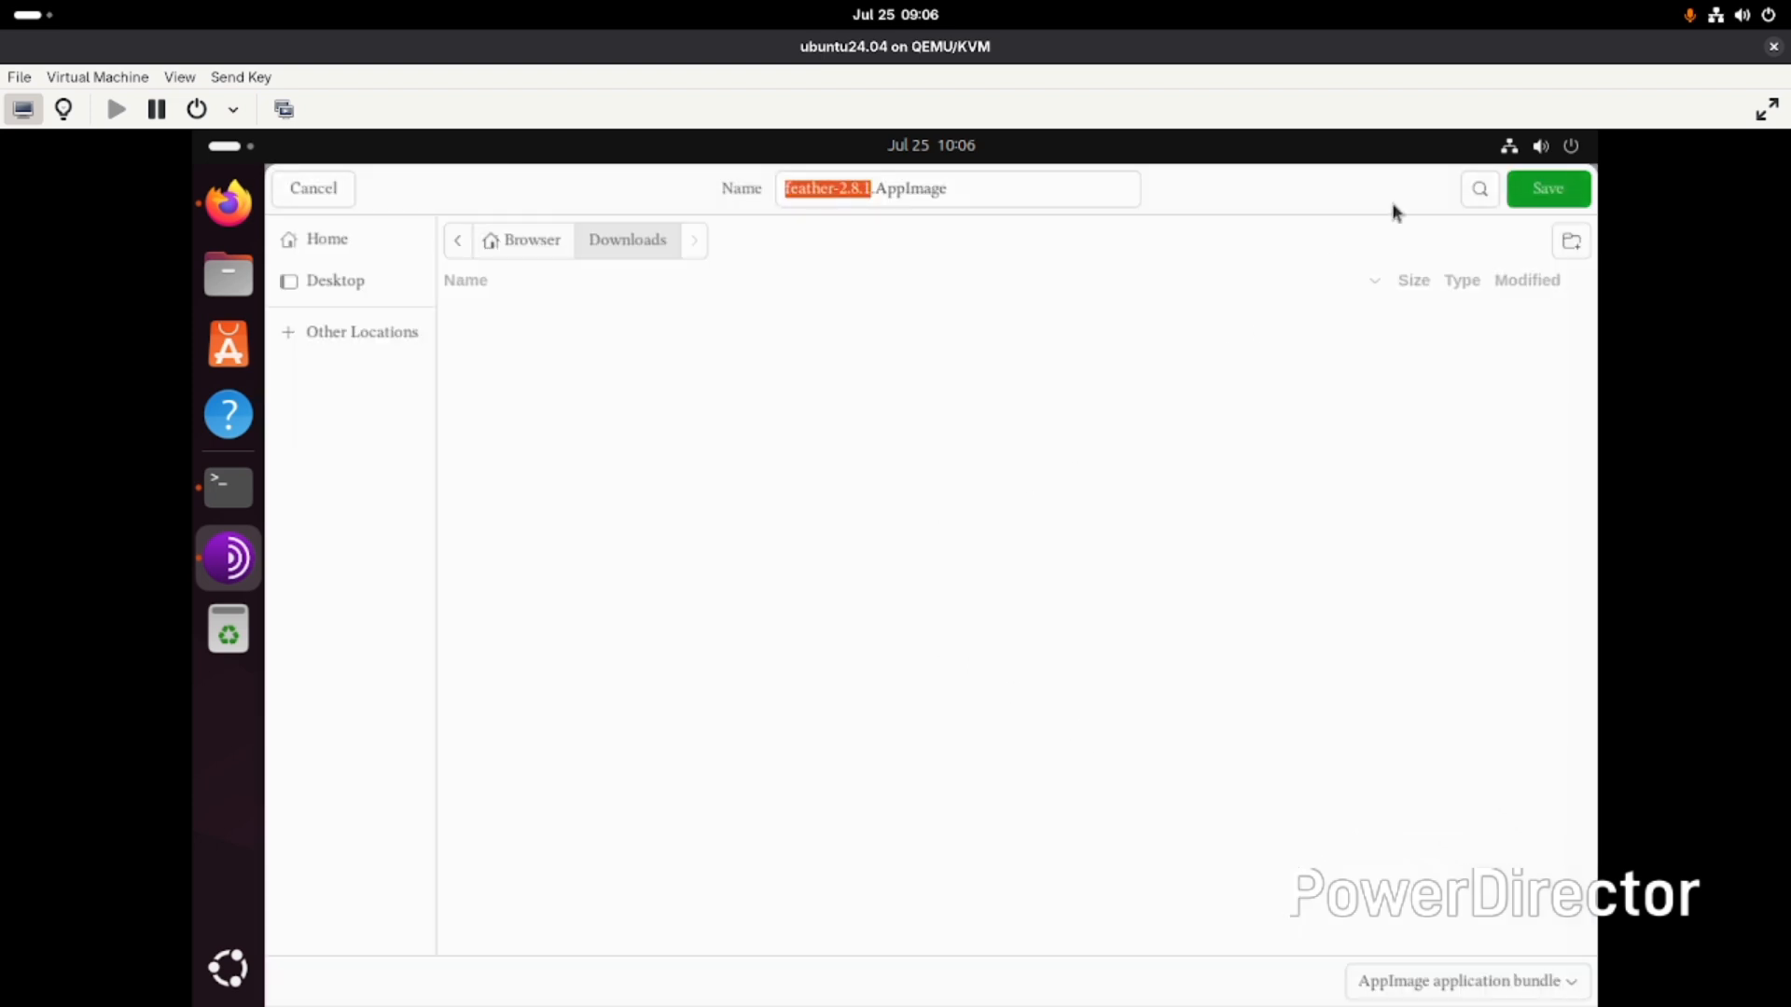
{"action": "left_click", "coordinate": [1547, 192]}
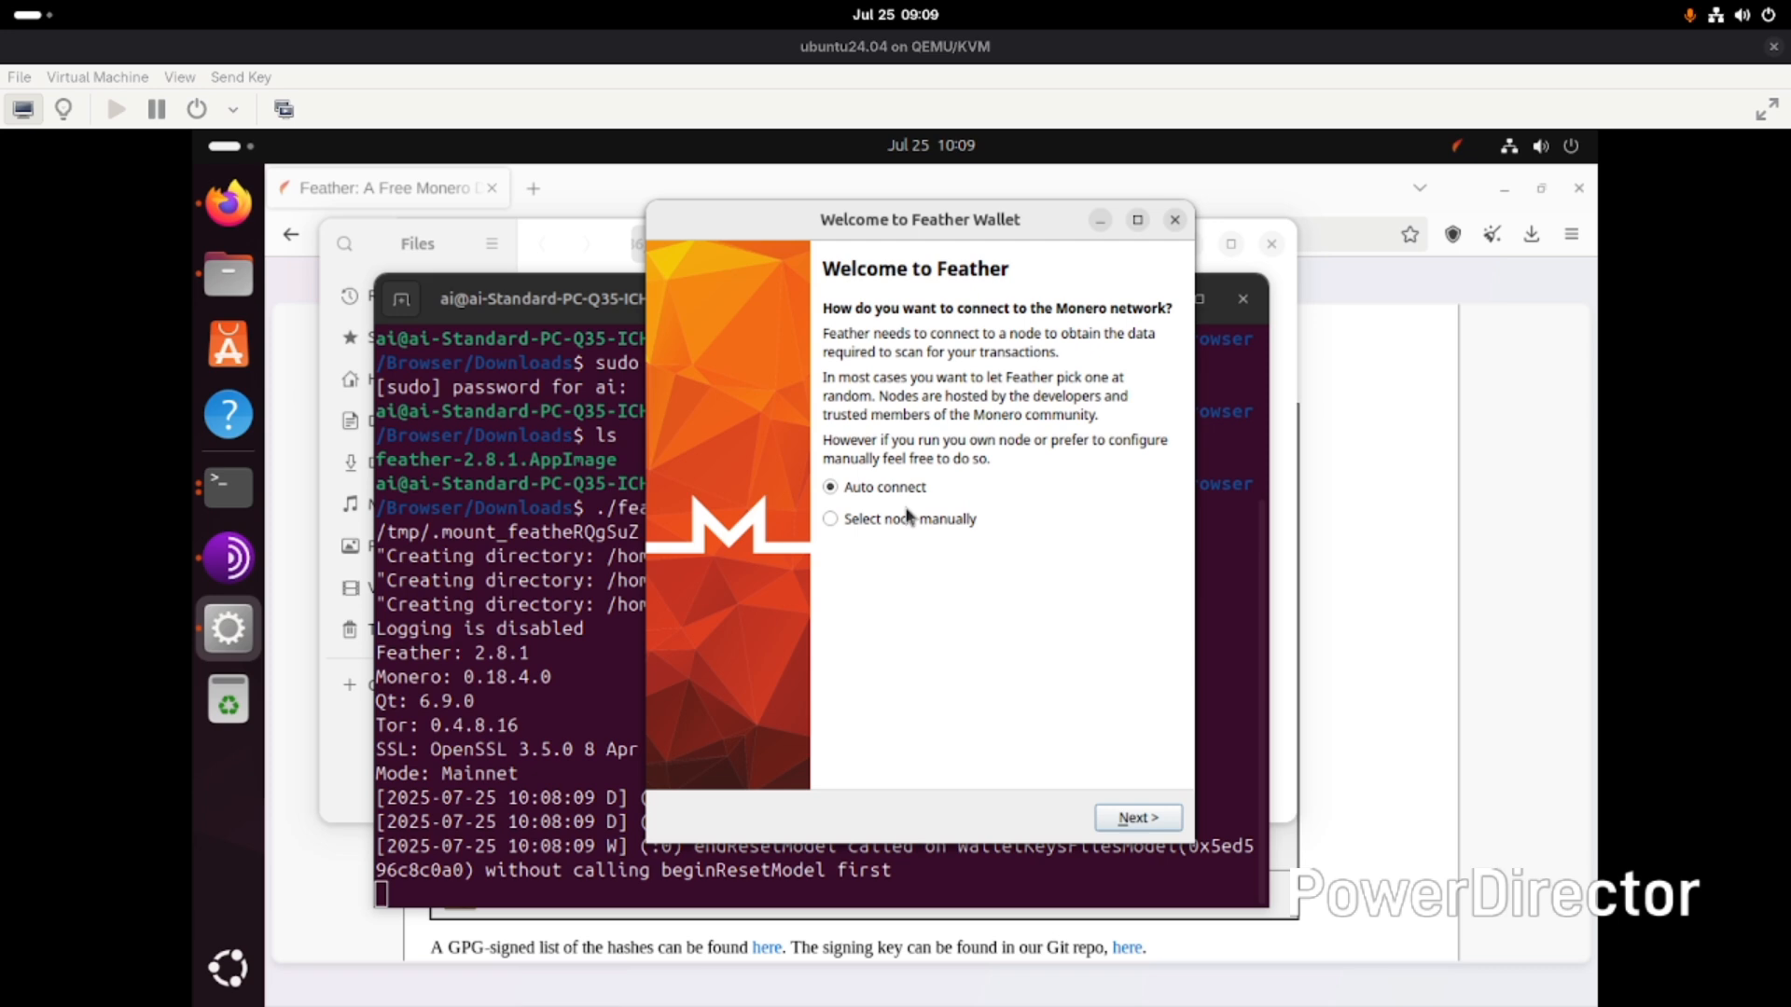
- Choose automatic connection to the Monero network in the Feather welcome wizard
{"action": "left_click", "coordinate": [1134, 818]}
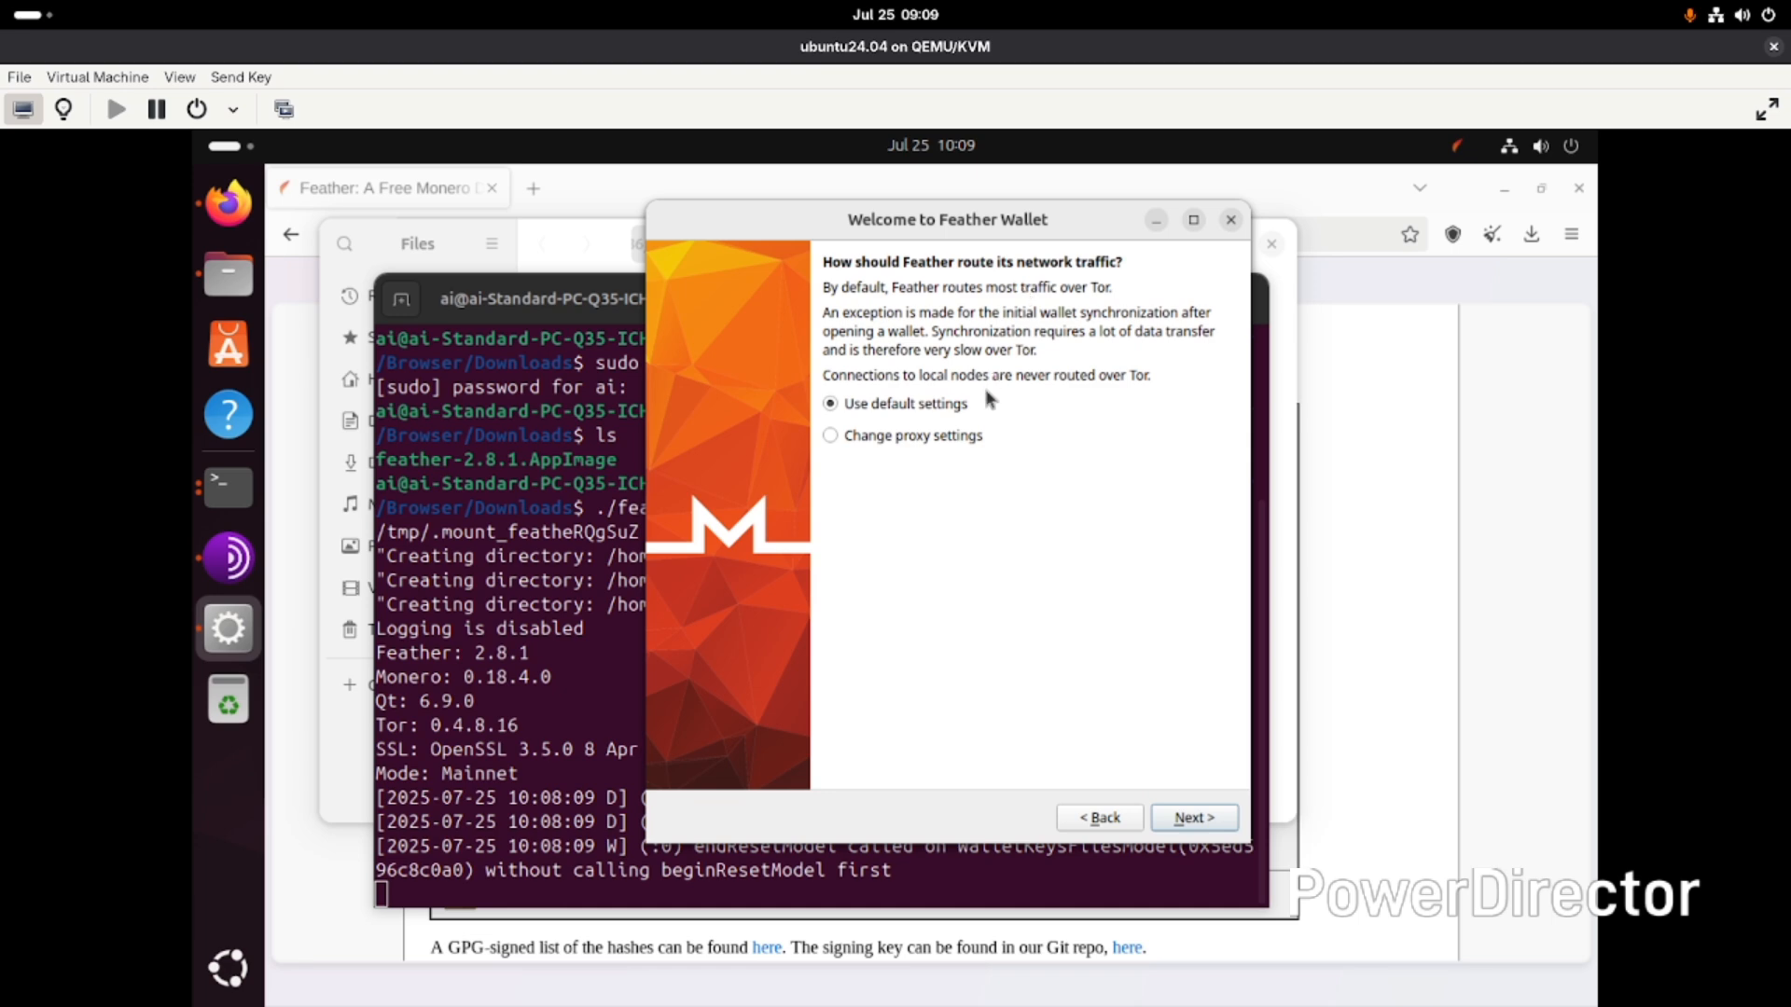
{"action": "left_click", "coordinate": [948, 438]}
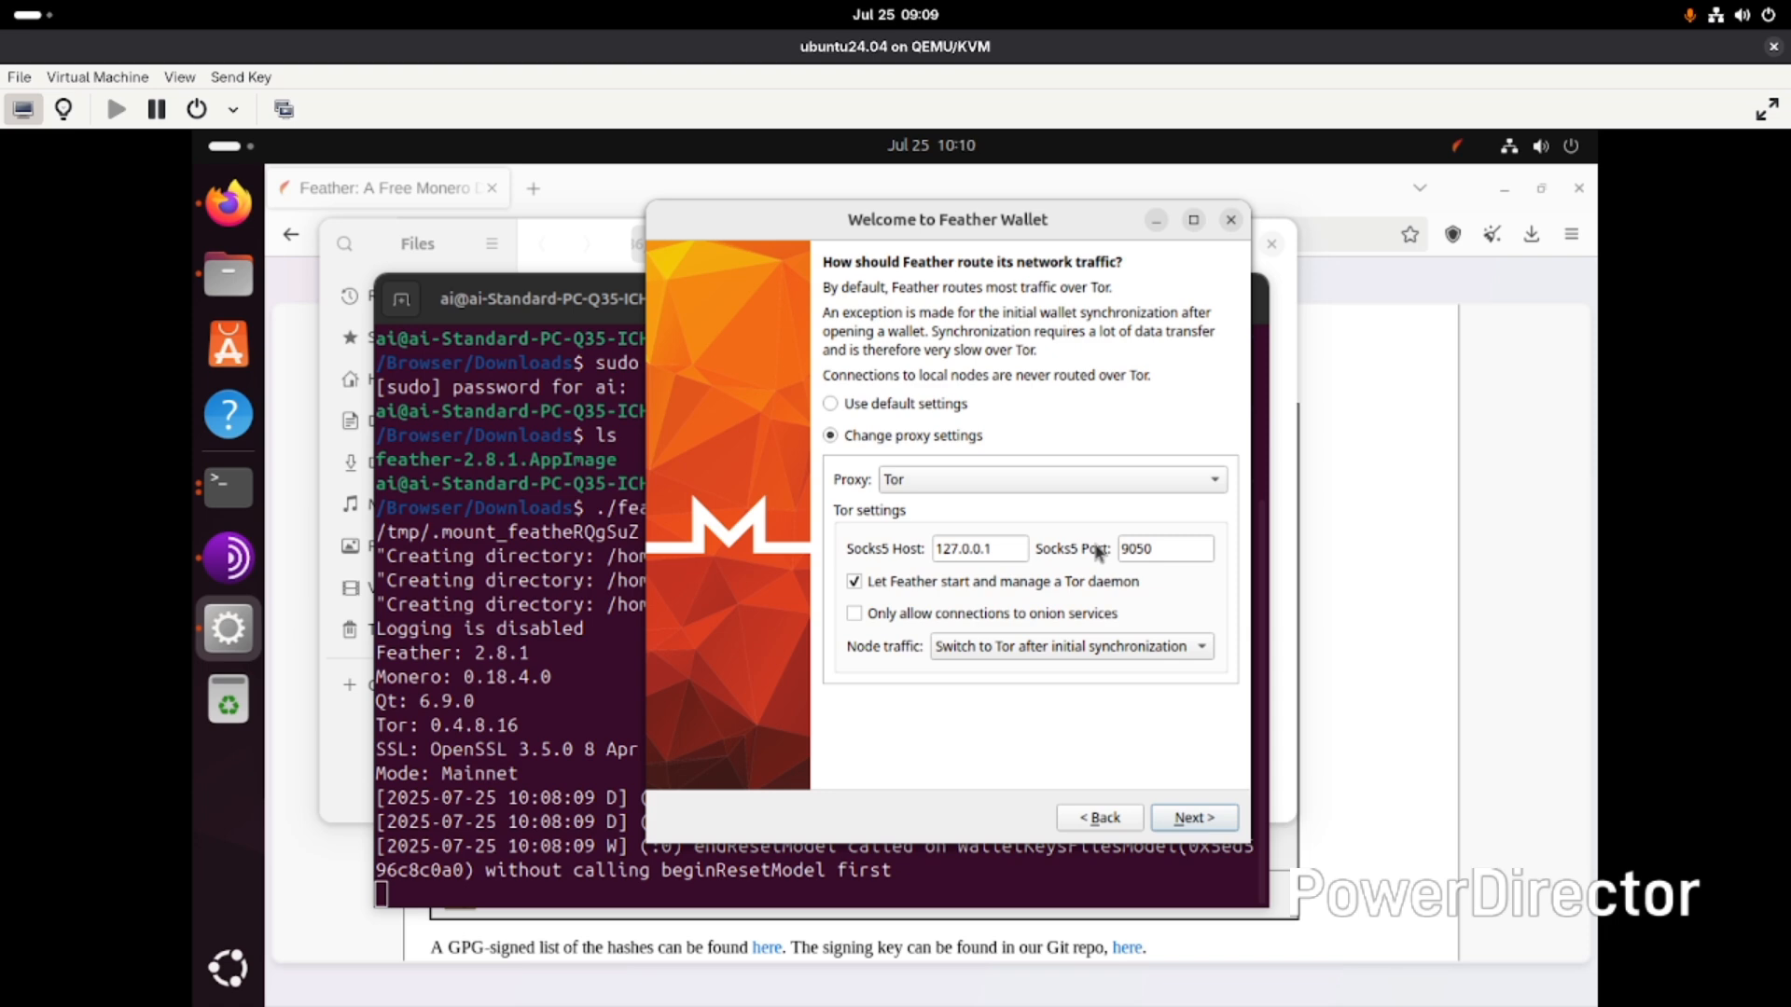
{"action": "left_click", "coordinate": [955, 477]}
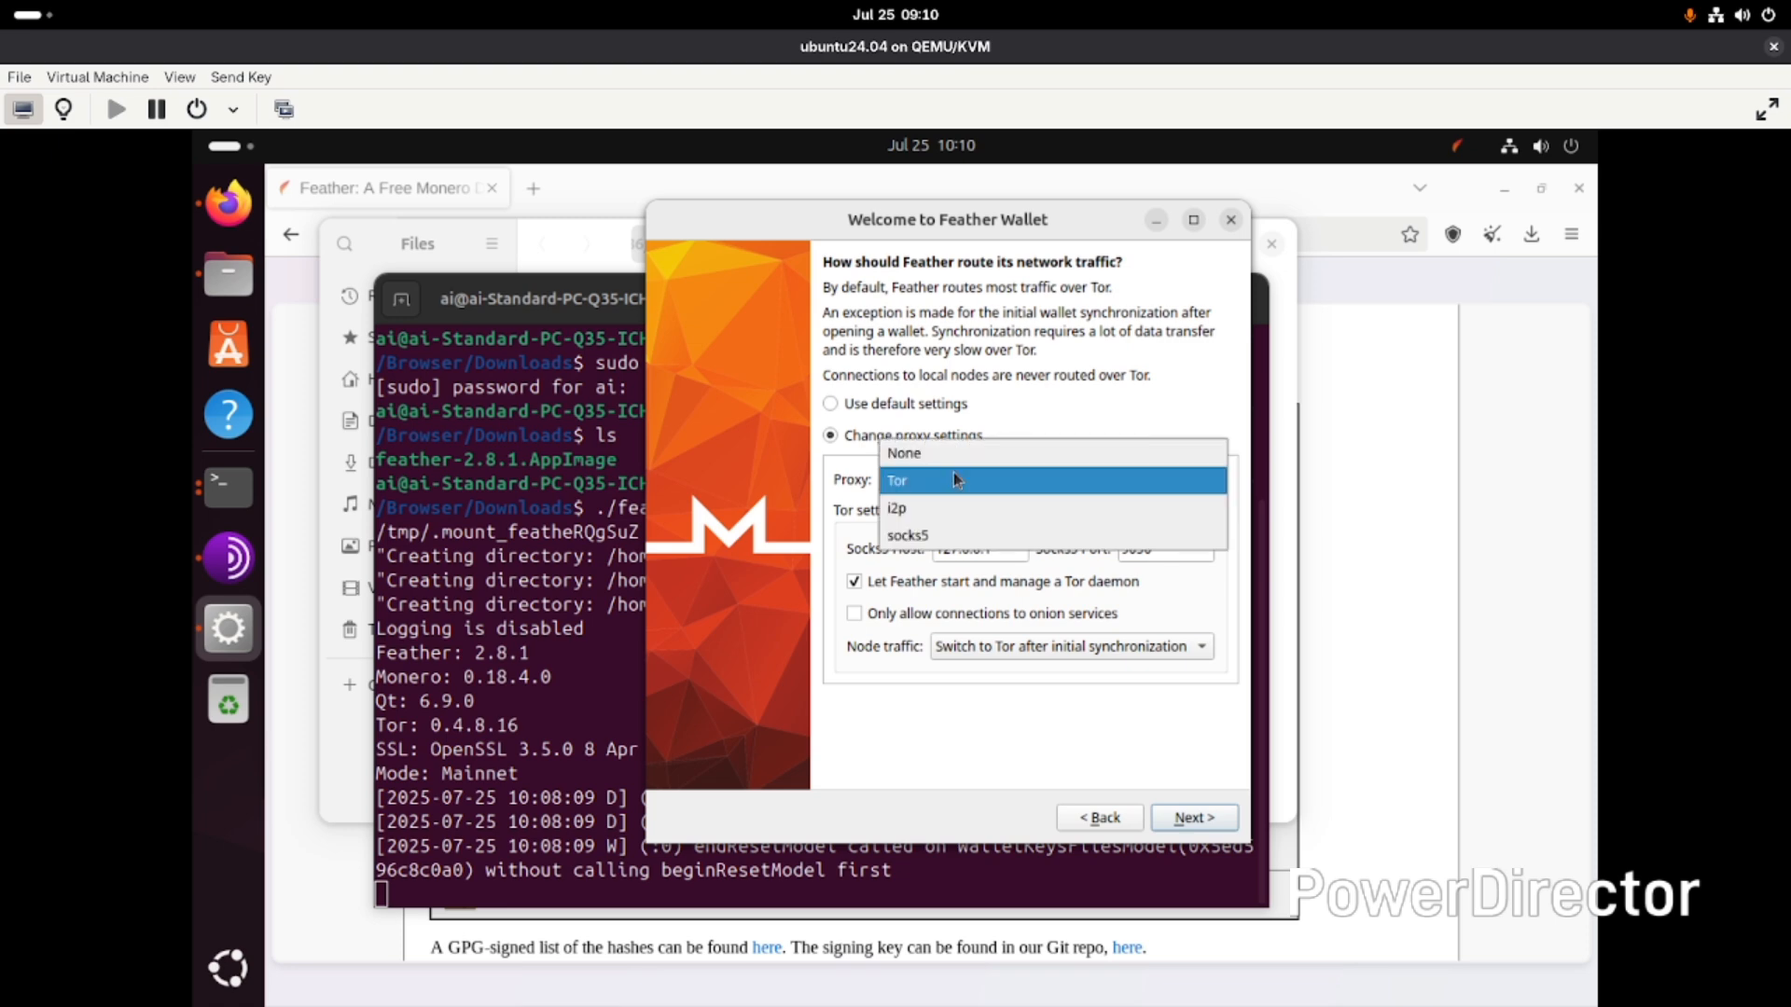
{"action": "left_click", "coordinate": [945, 479]}
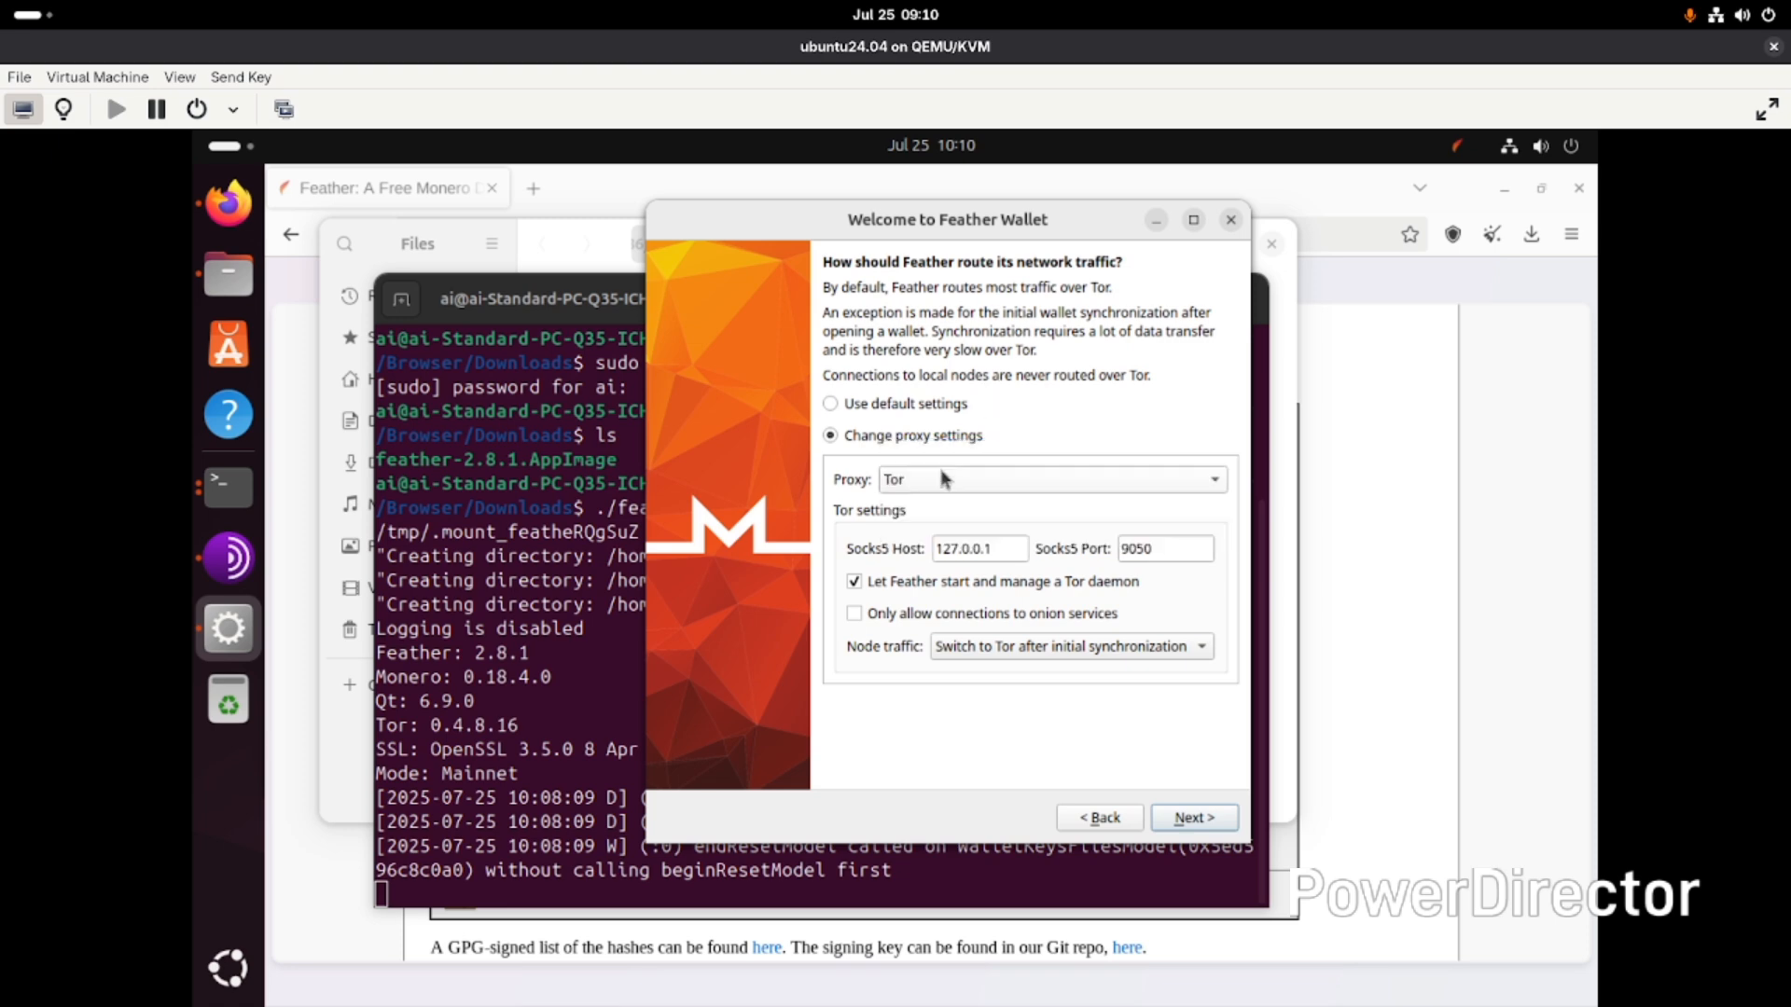
- Keep the default network traffic settings and continue the wizard
{"action": "left_click", "coordinate": [940, 403]}
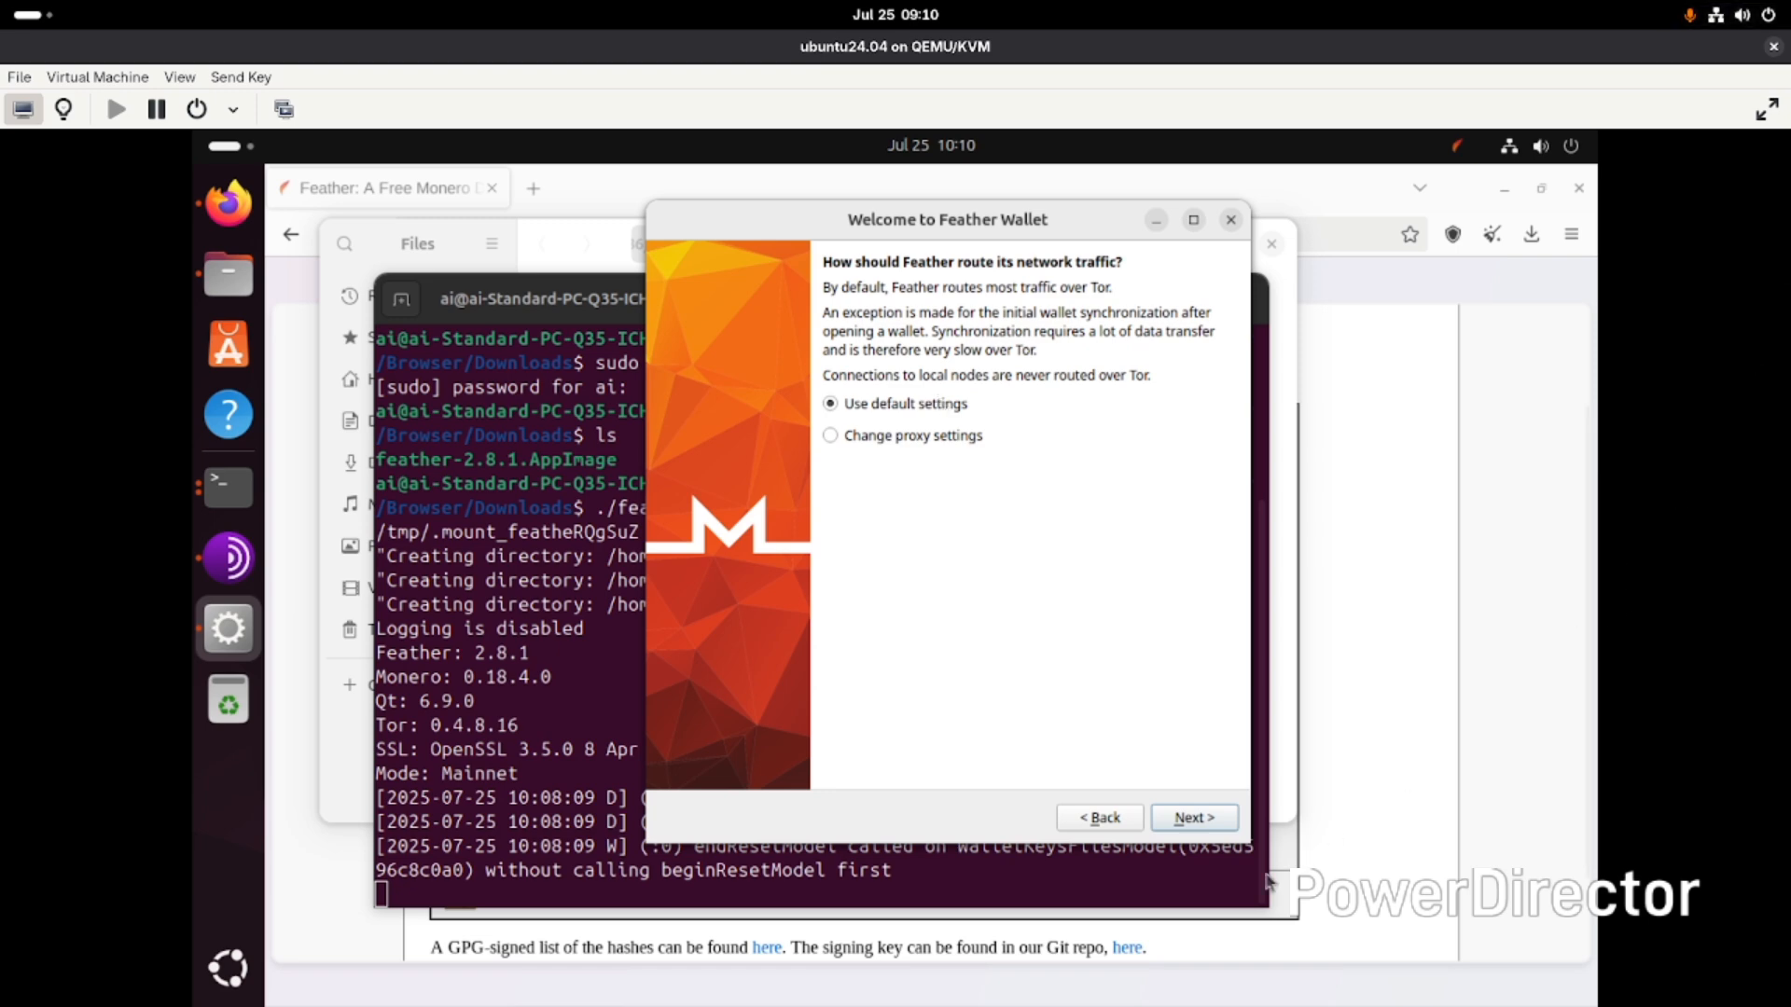
{"action": "left_click", "coordinate": [1194, 818]}
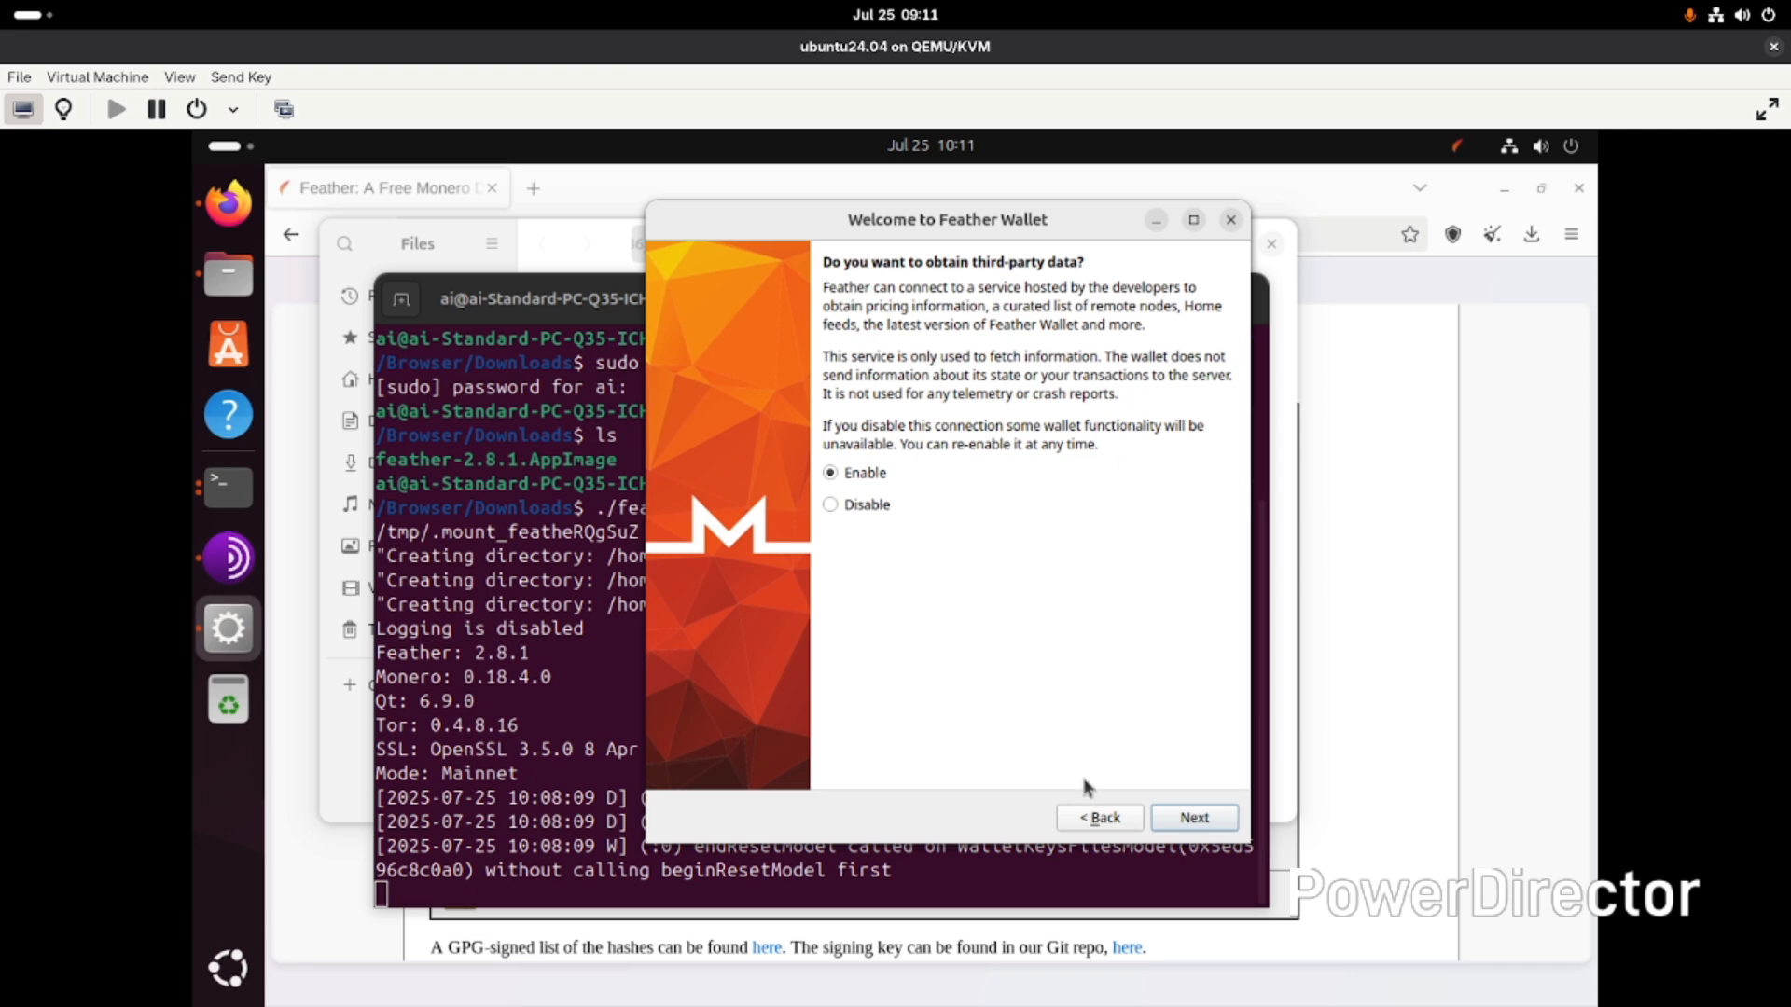
- Enable third-party data and choose to create a new wallet
{"action": "left_click", "coordinate": [1186, 816]}
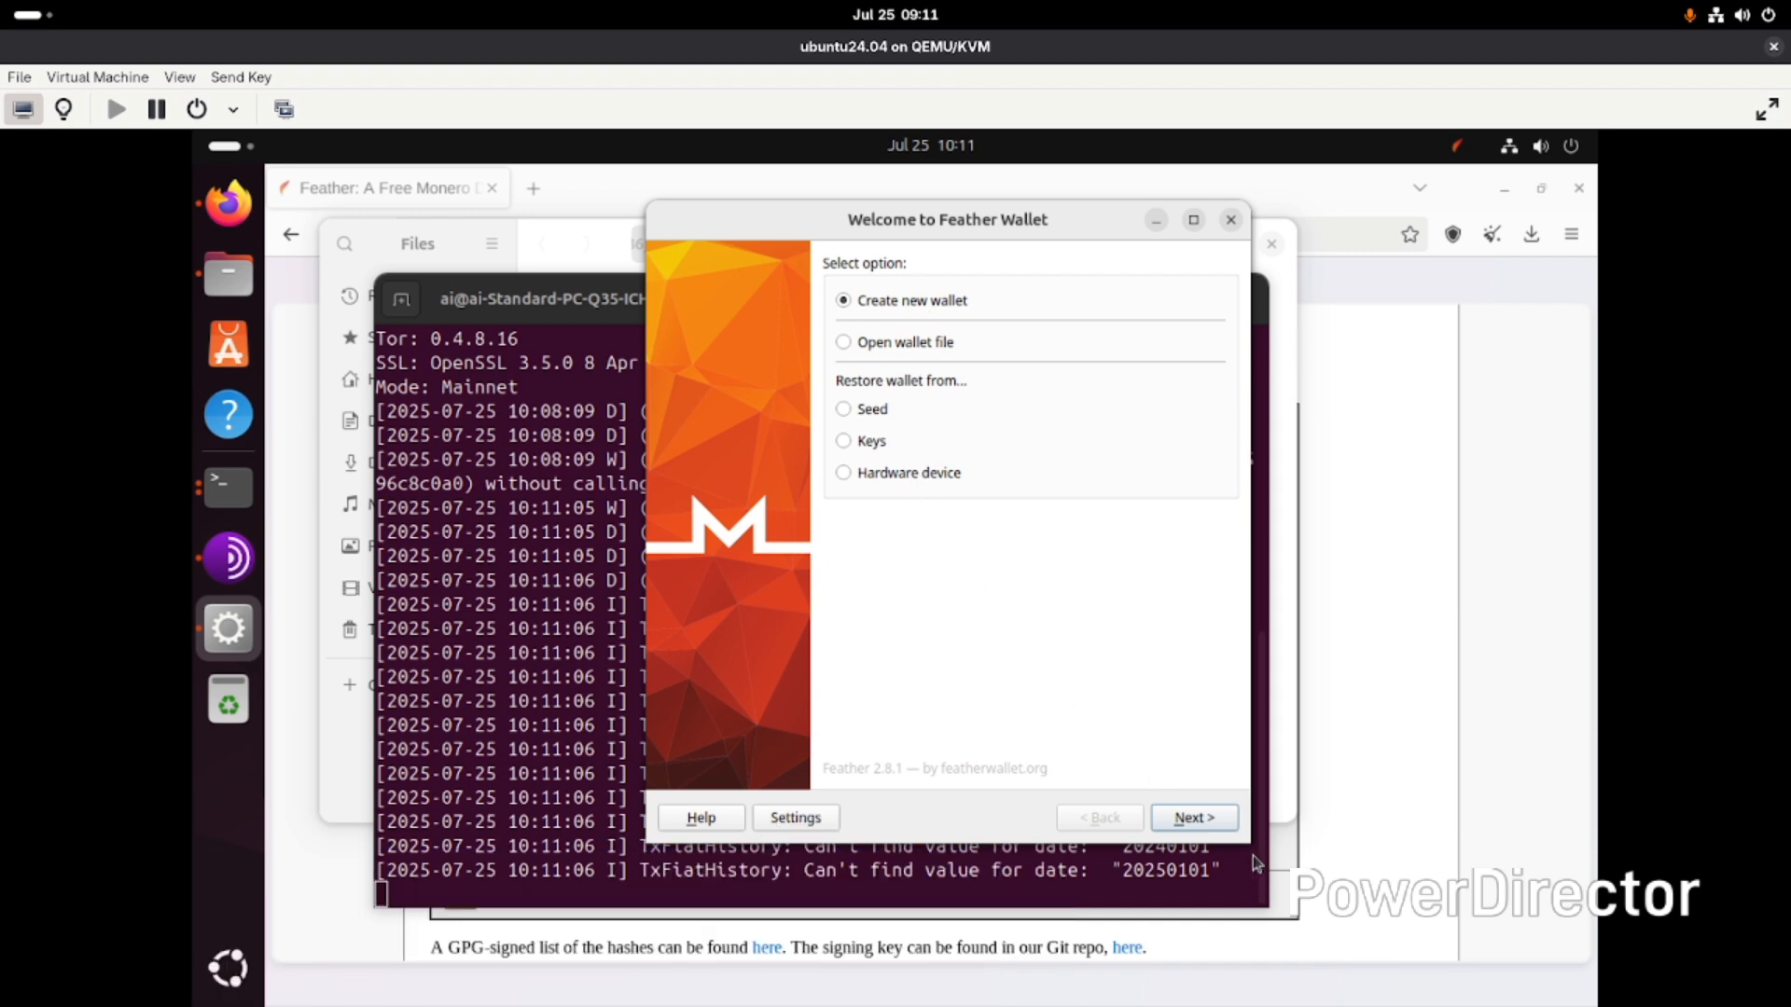
{"action": "left_click", "coordinate": [1194, 818]}
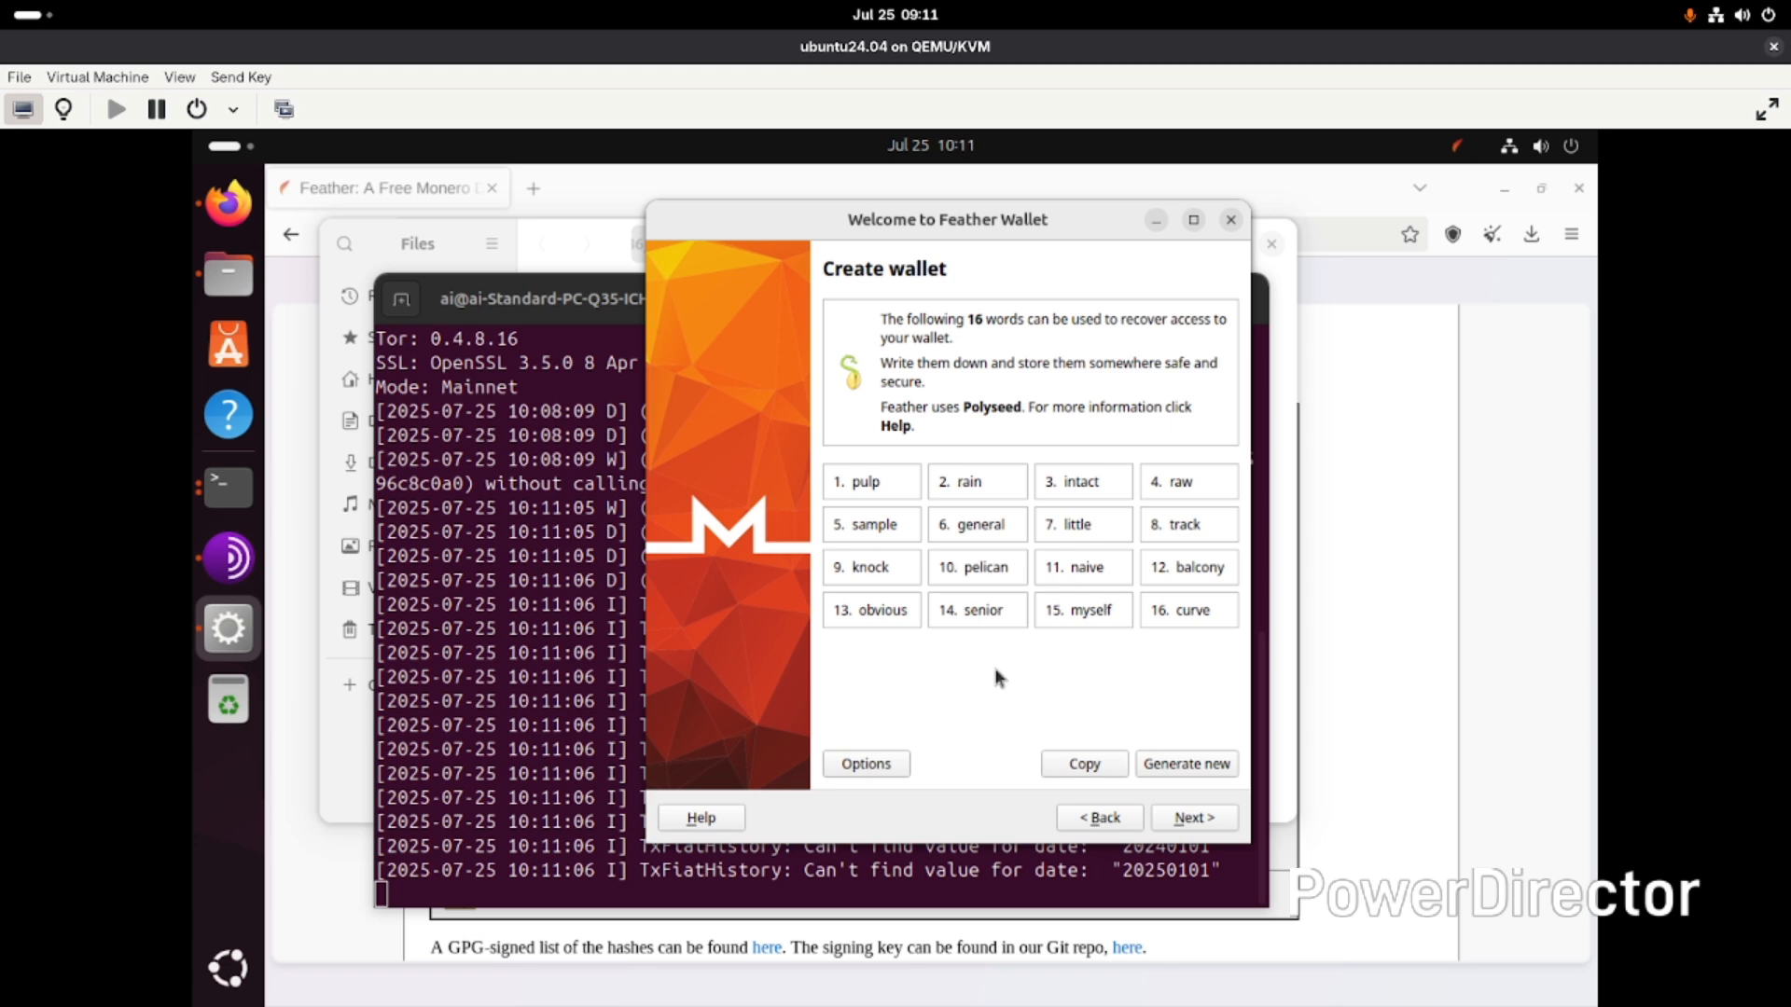
- Copy the 16-word recovery seed and acknowledge the seed safety warning
{"action": "left_click", "coordinate": [1067, 770]}
{"action": "left_click", "coordinate": [1197, 824]}
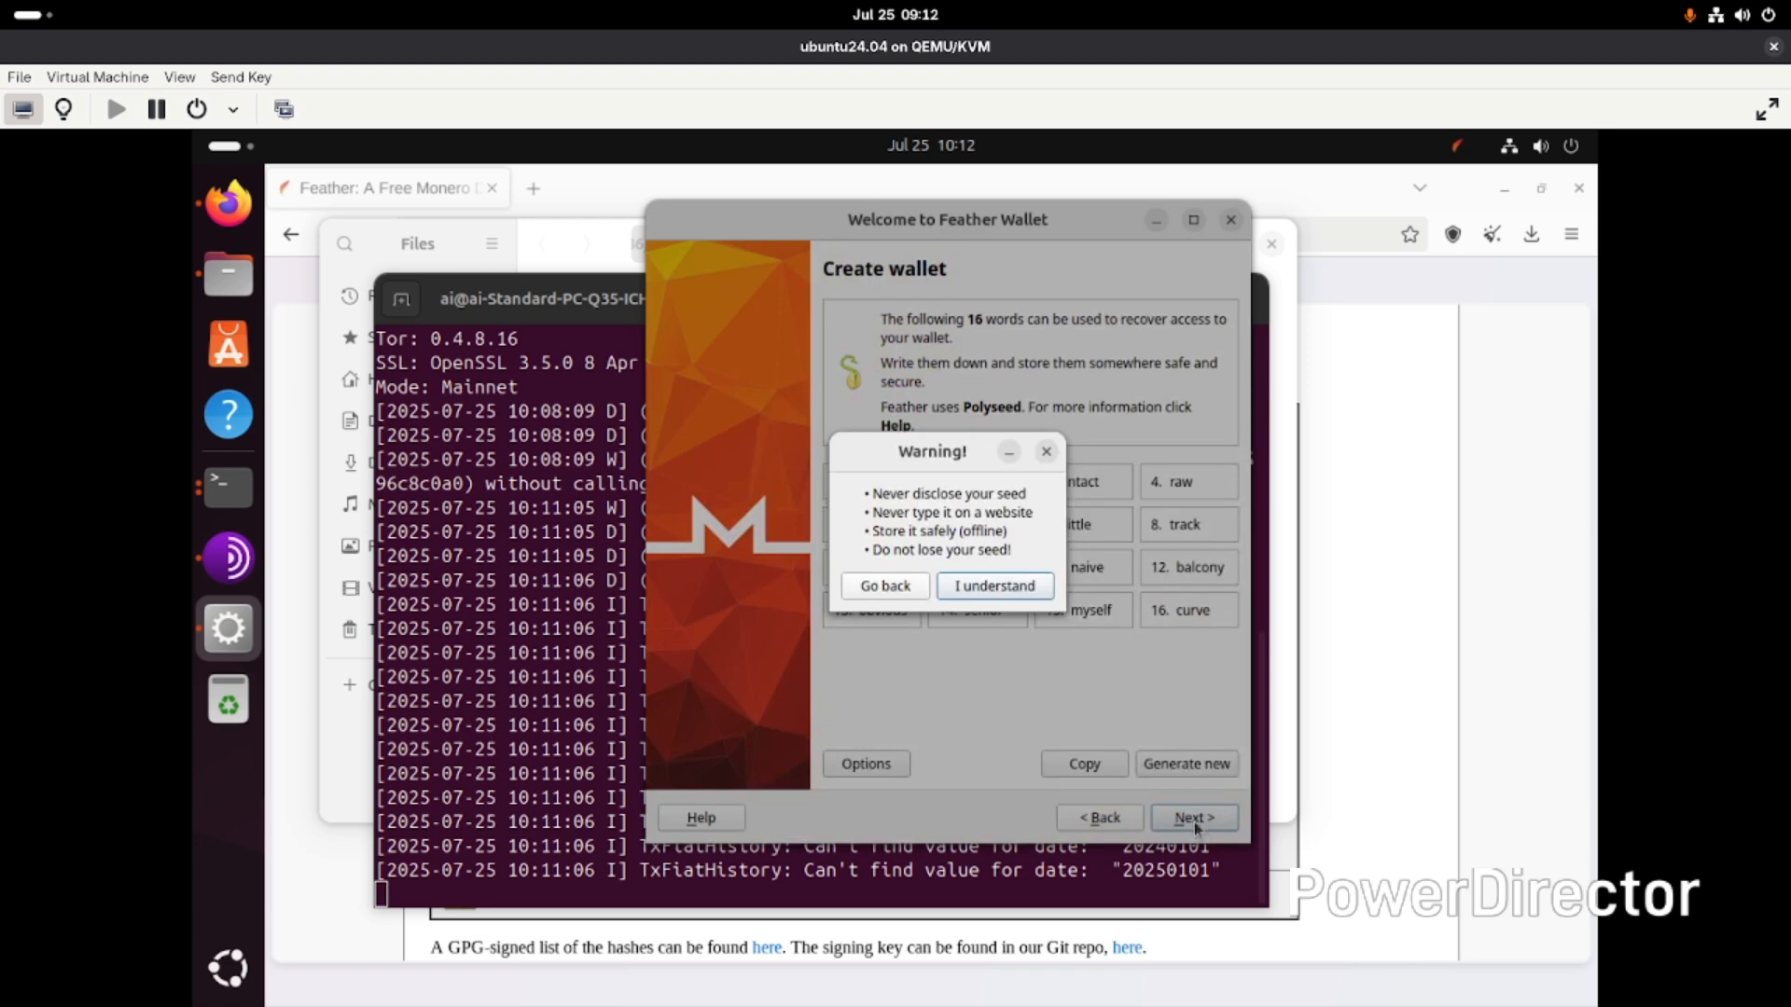
{"action": "left_click", "coordinate": [991, 588]}
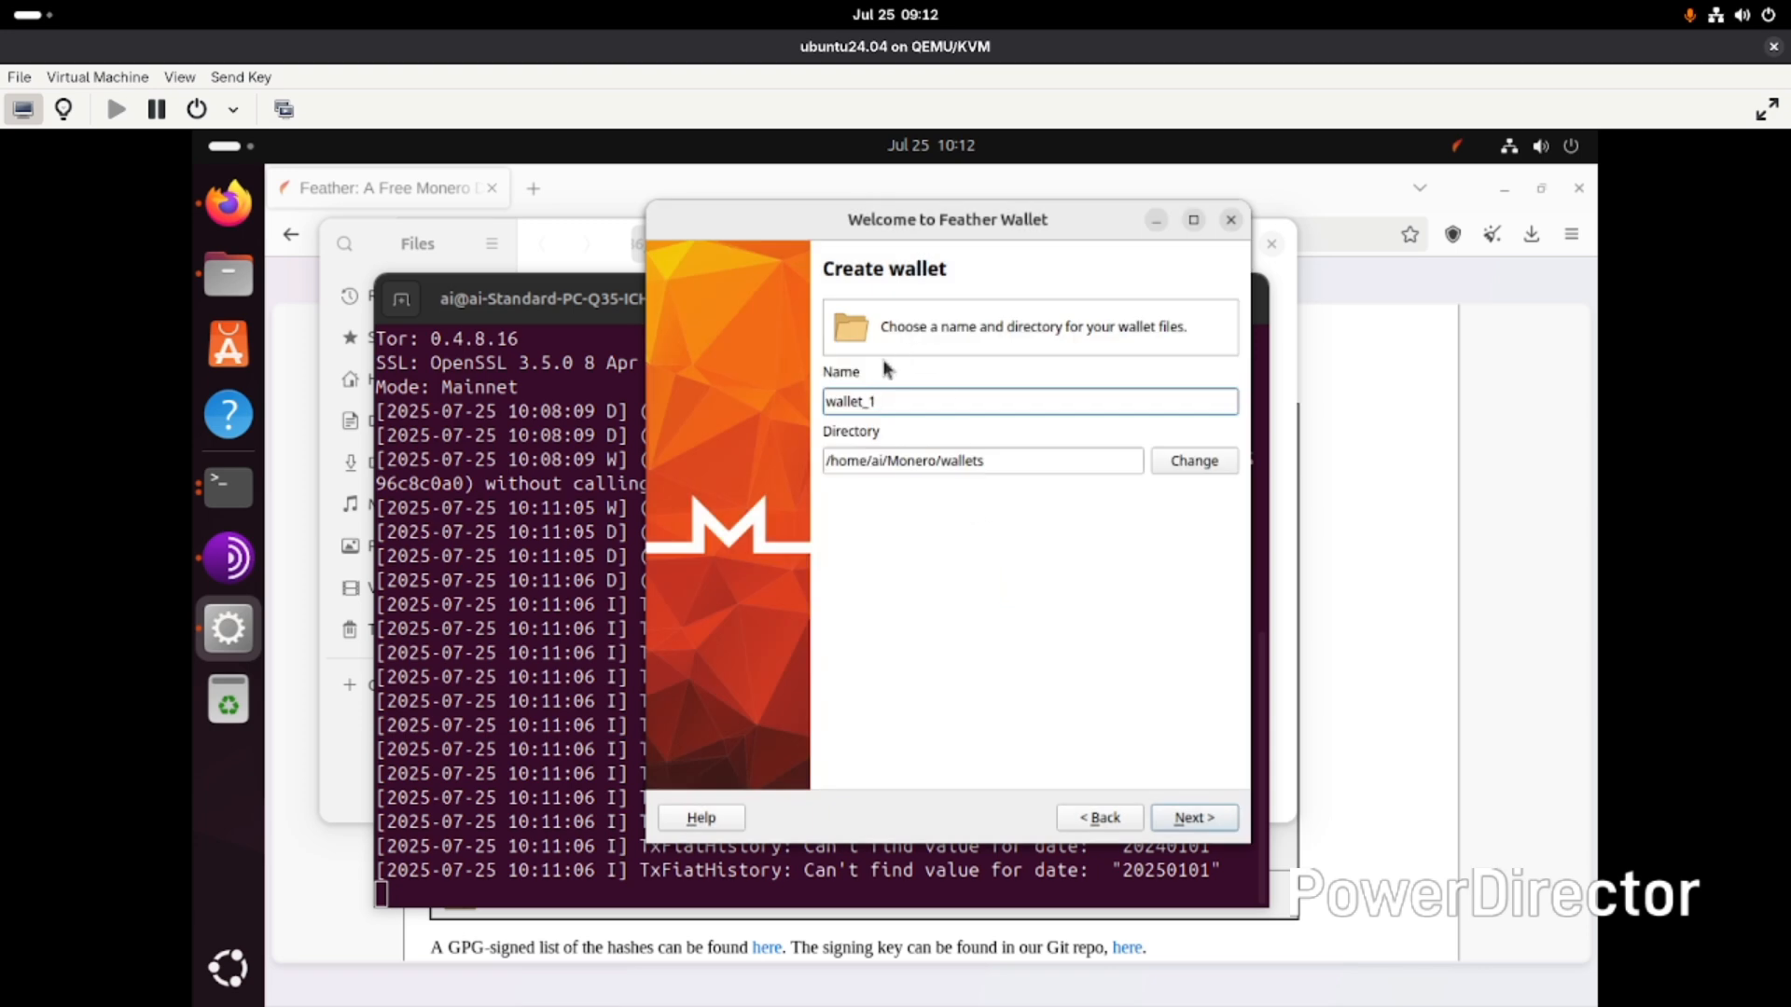
- Name the wallet wallet_fed in the default wallets directory
{"action": "key", "text": "BackSpace"}
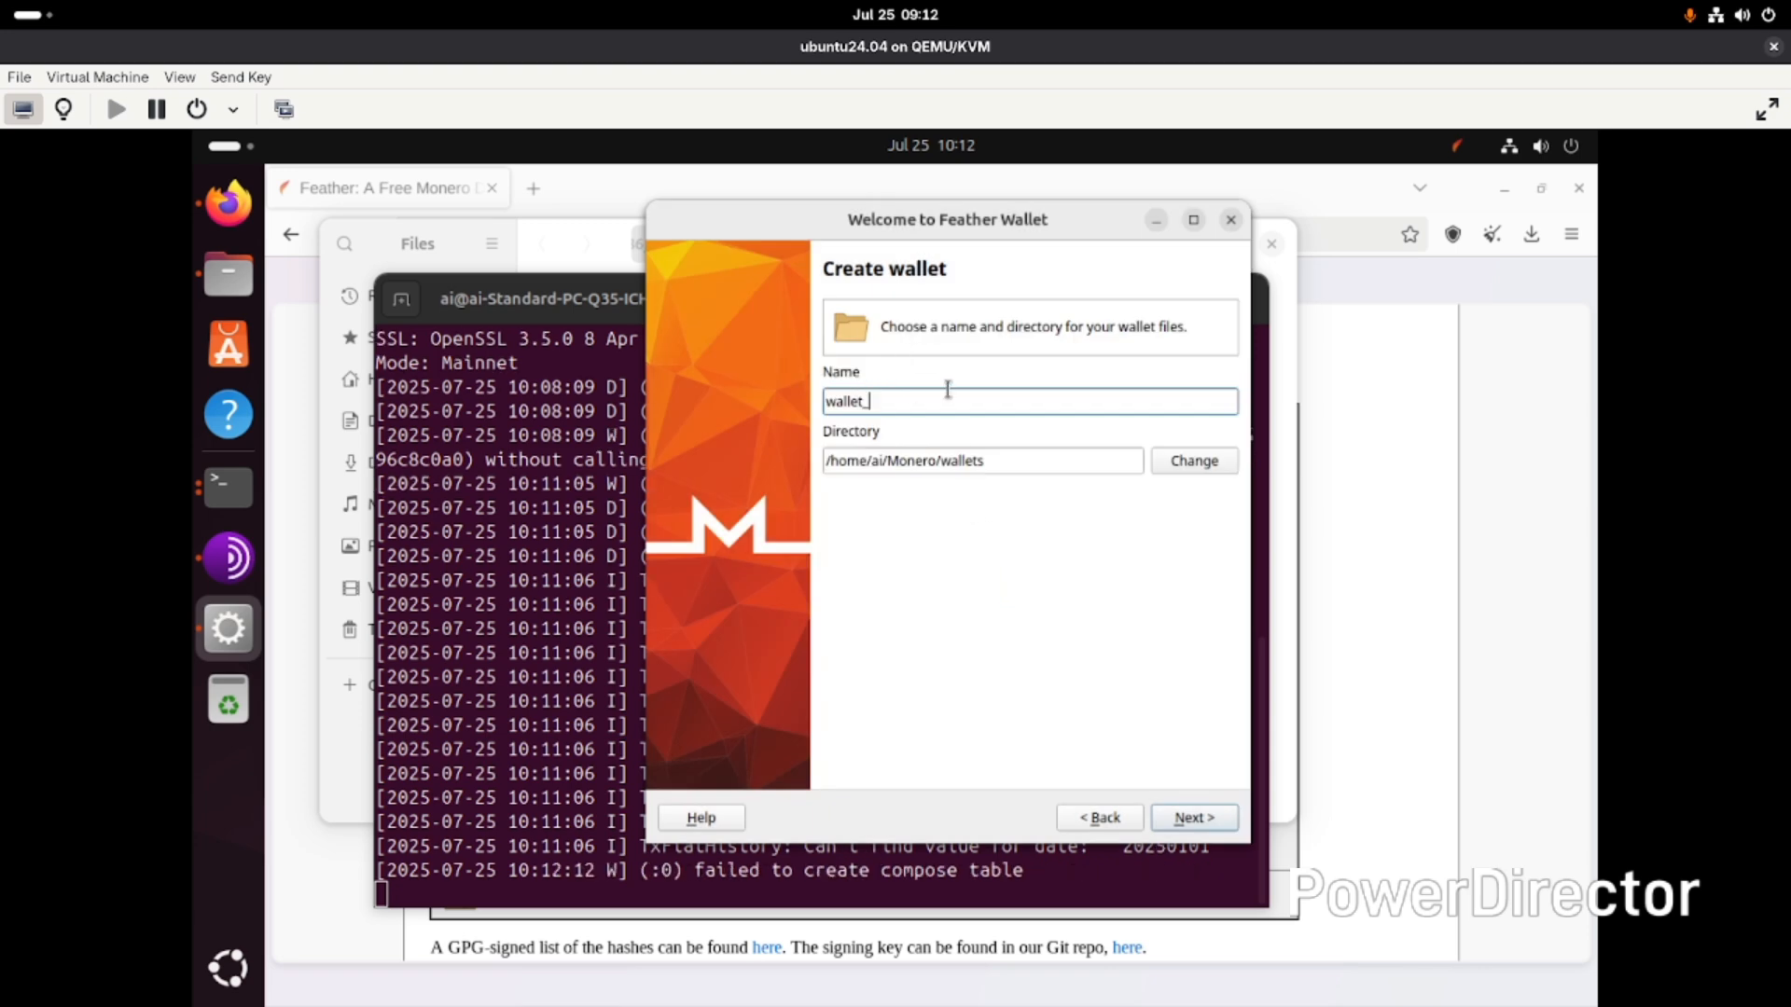
{"action": "type", "text": "fed"}
{"action": "left_click", "coordinate": [1200, 819]}
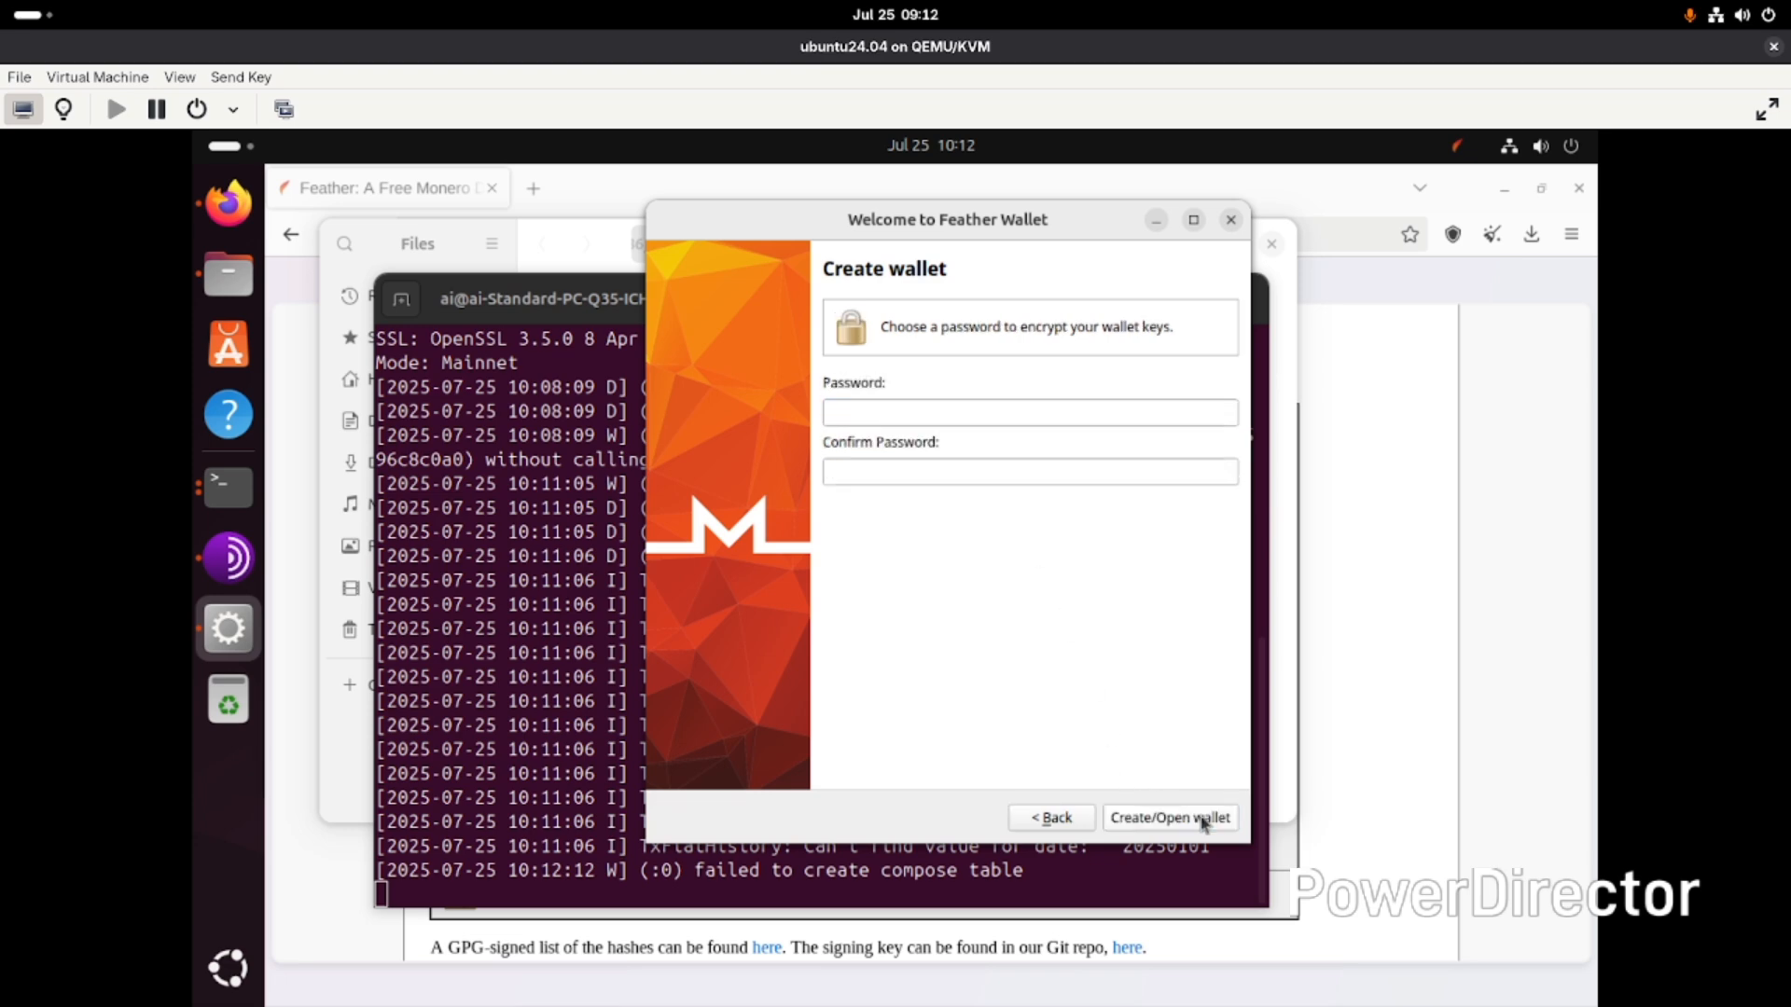
- Enter and confirm the wallet encryption password, then create and open the wallet
{"action": "left_click", "coordinate": [1047, 419]}
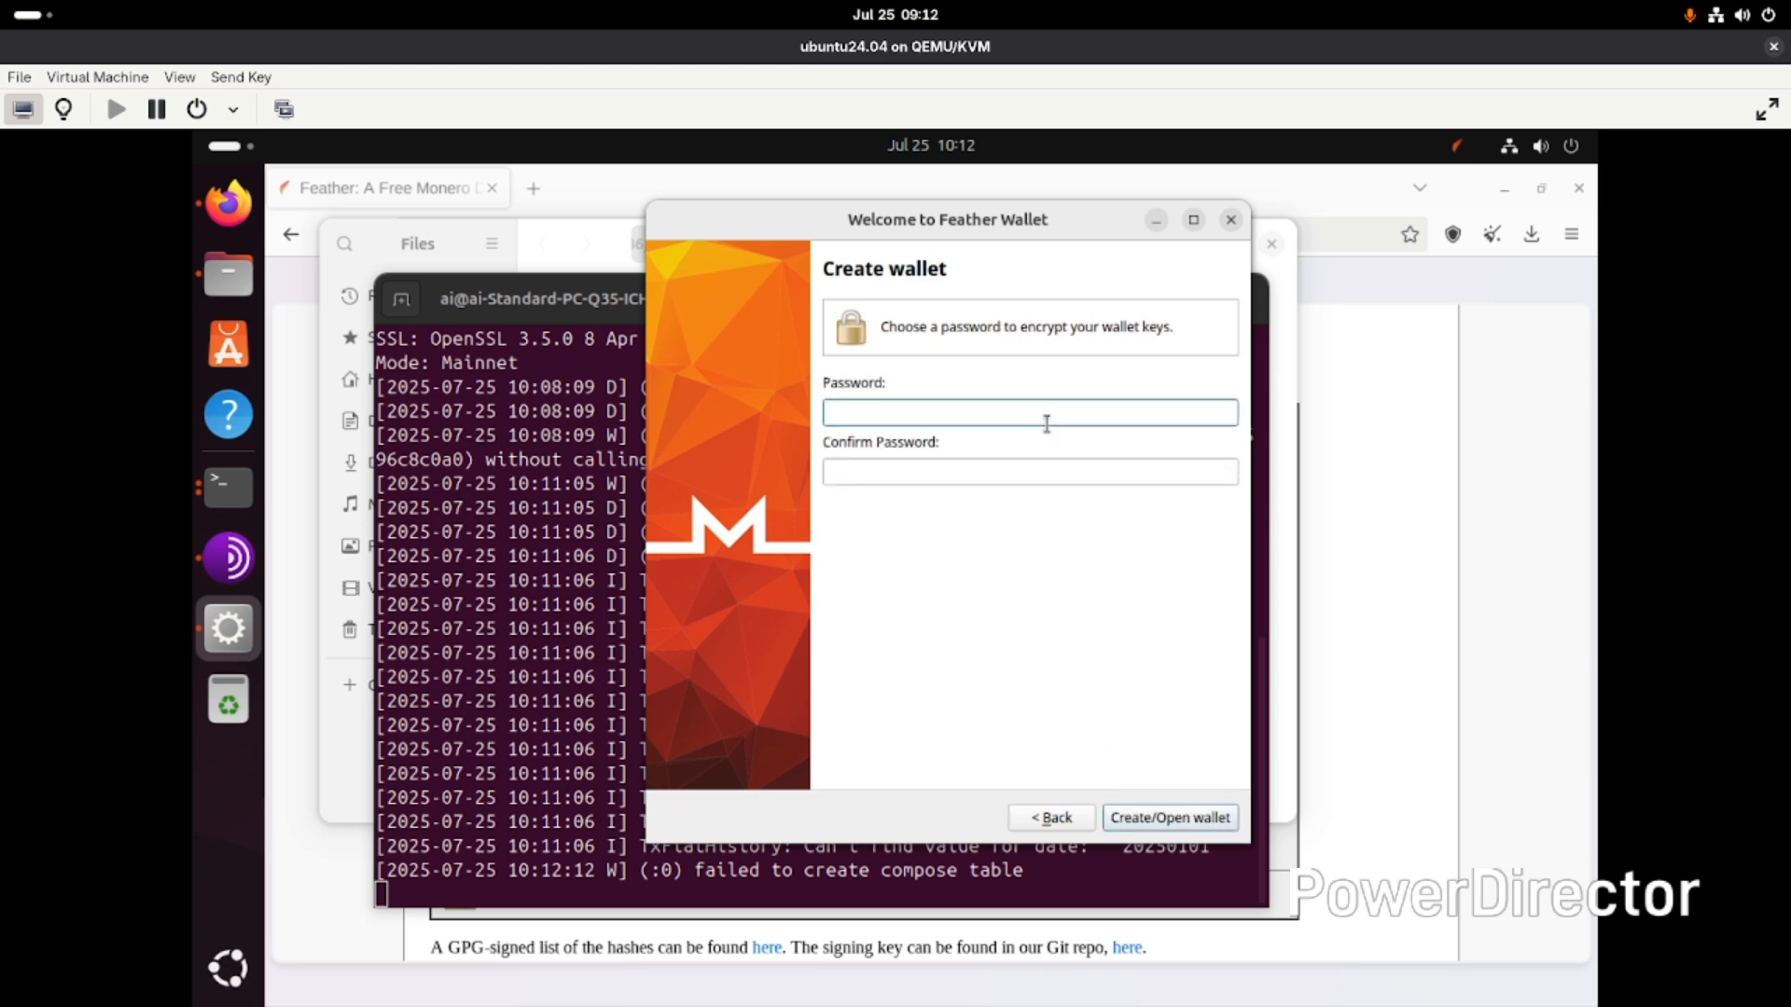
{"action": "type", "text": "password1"}
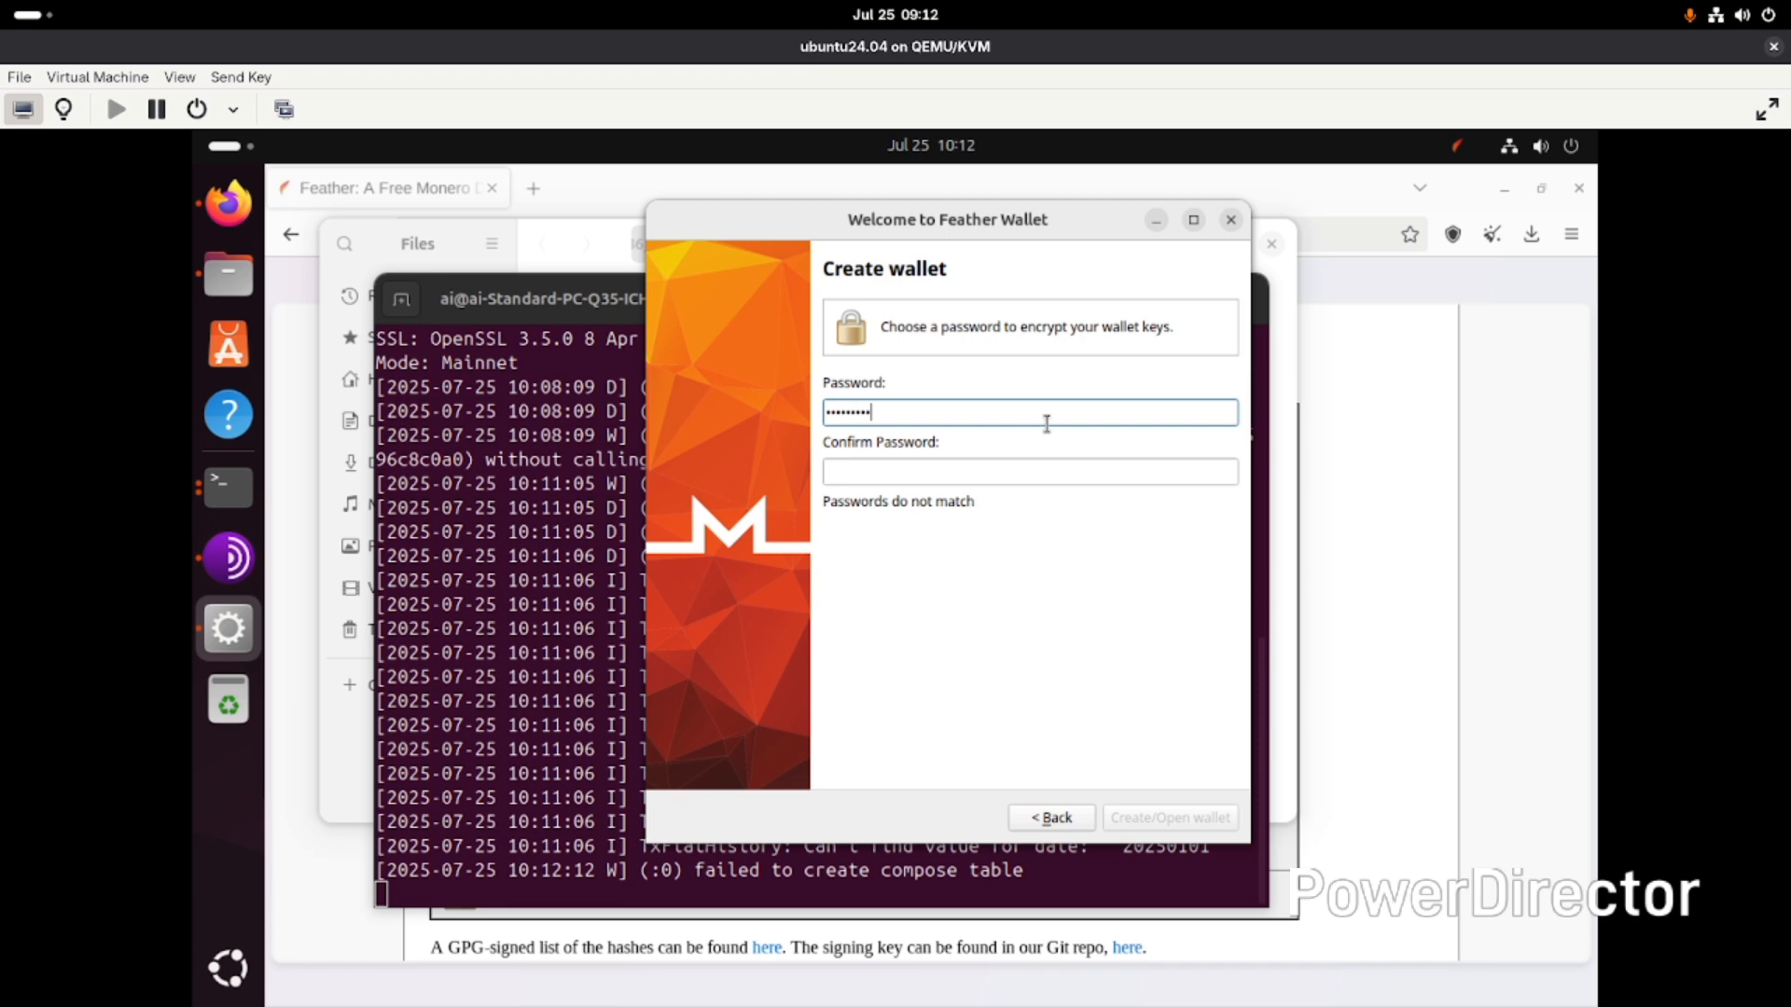
{"action": "type", "text": "2345"}
{"action": "key", "text": "Tab"}
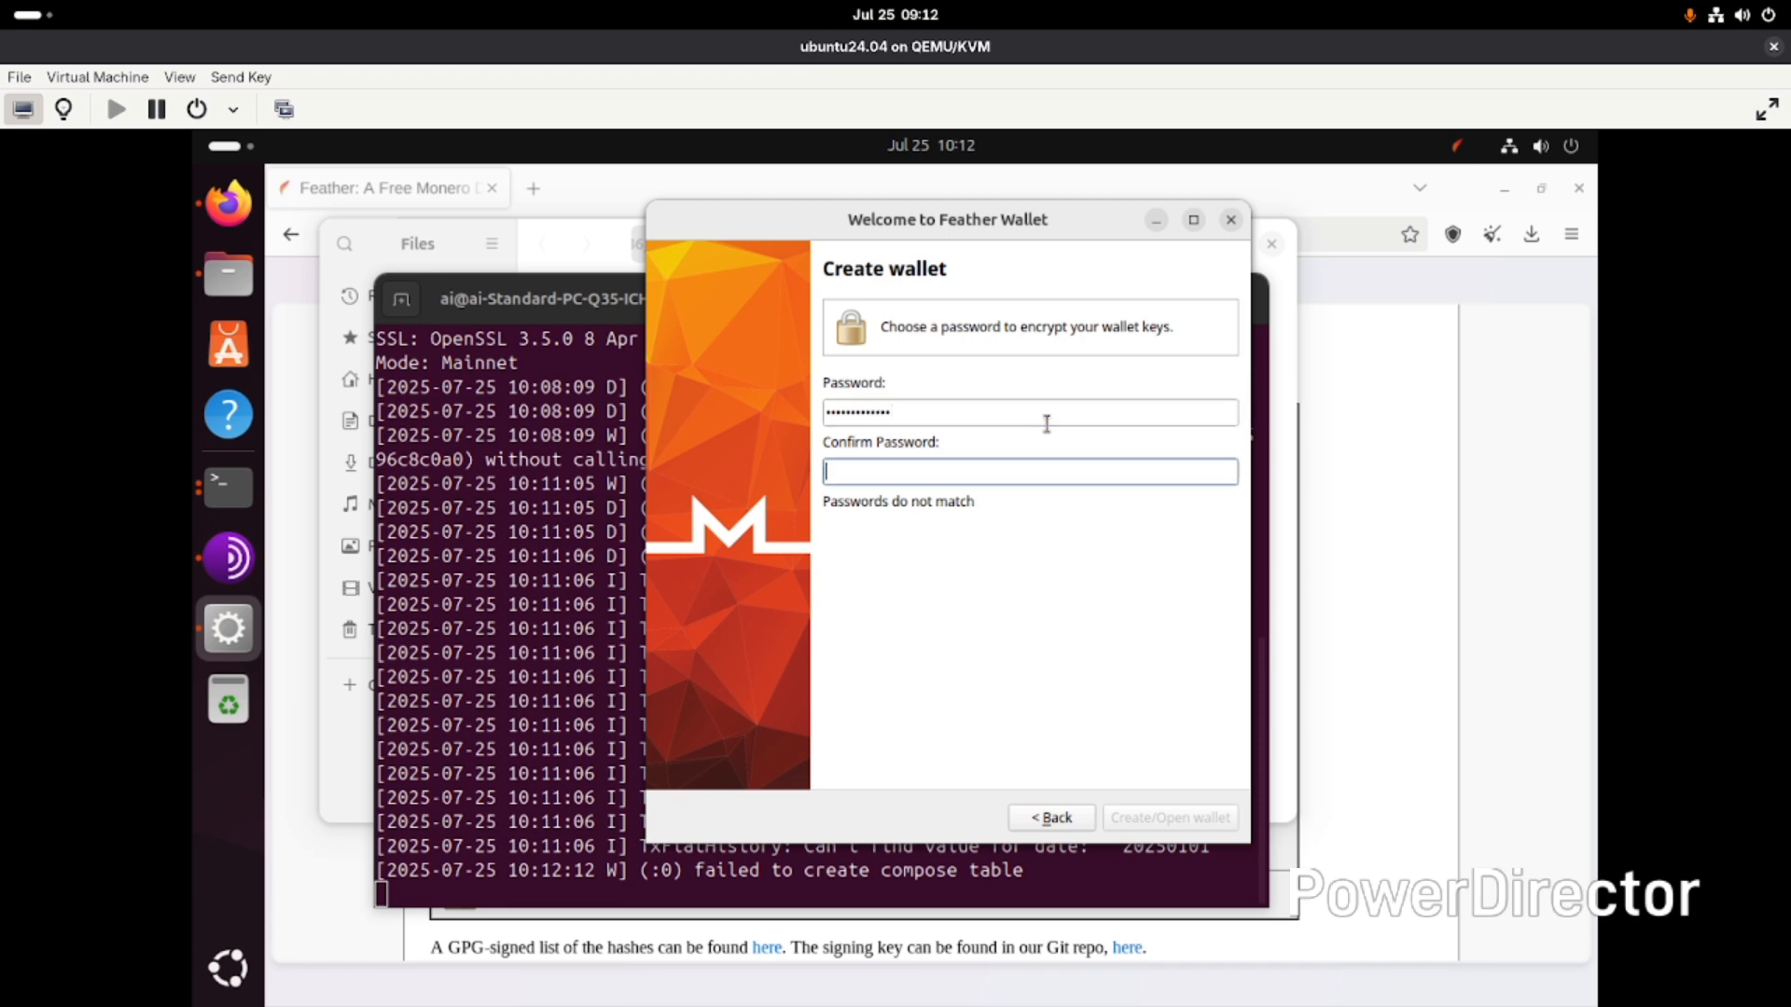
{"action": "type", "text": "password12345"}
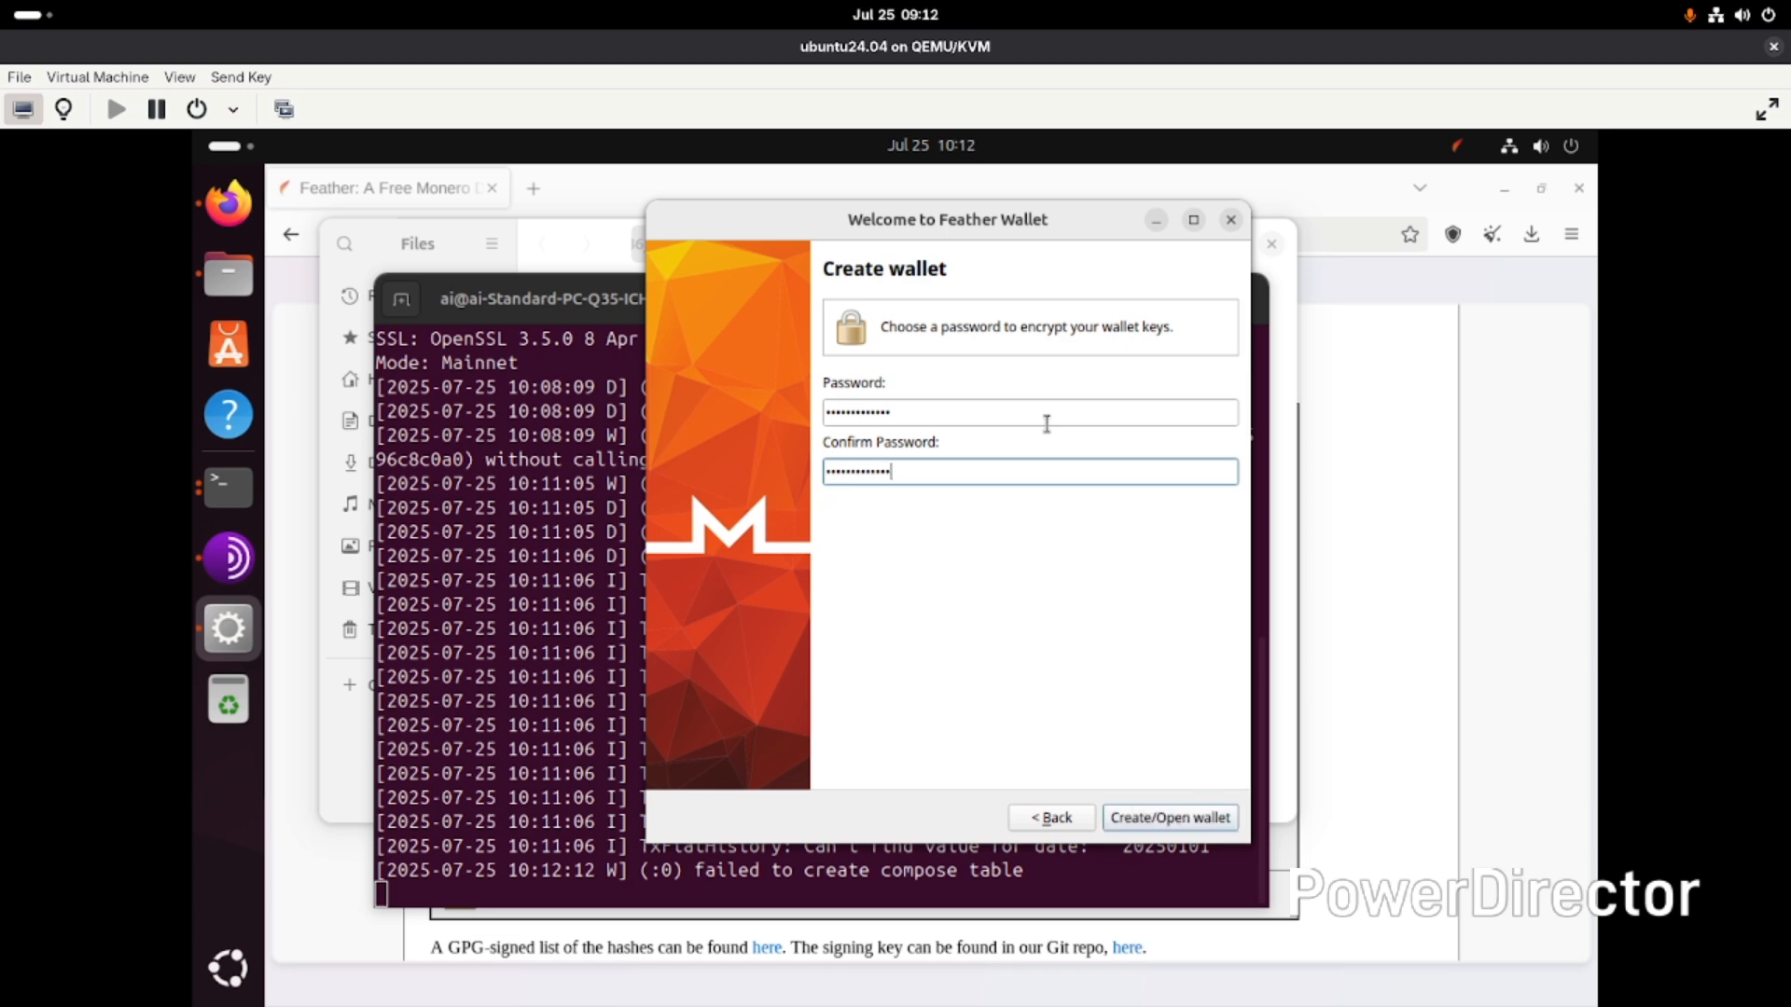
{"action": "key", "text": "Return"}
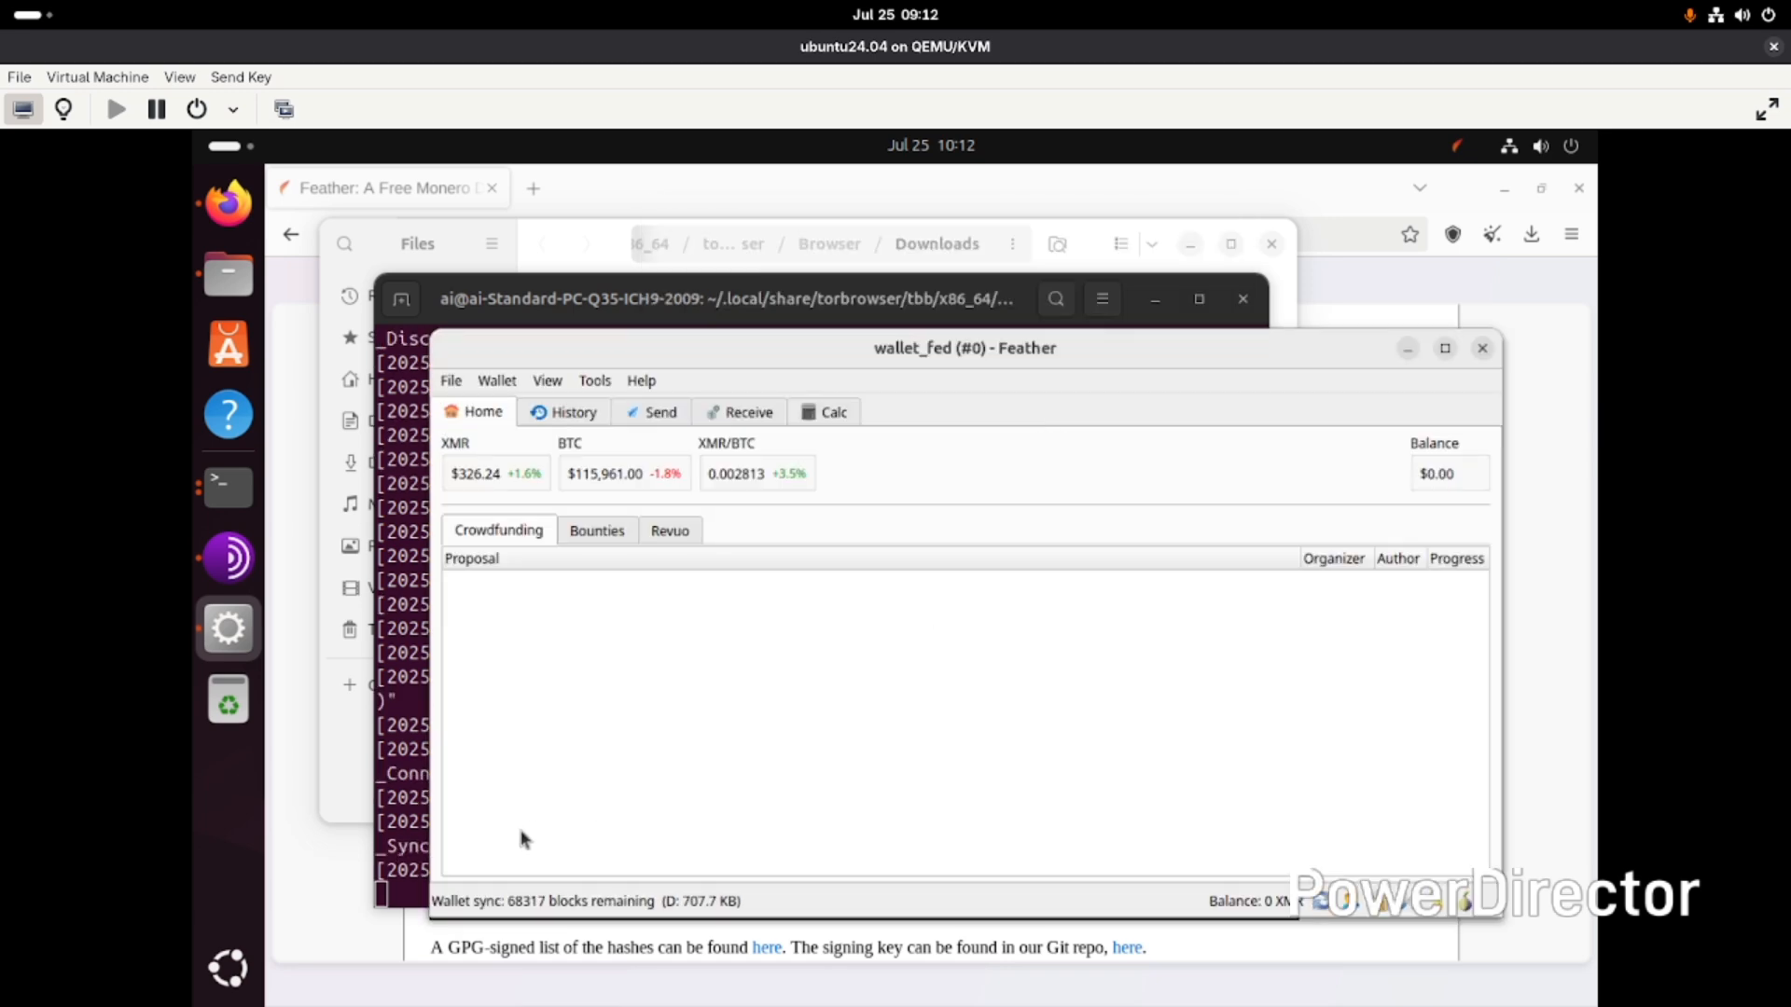
- Open the network settings and review the Node, Proxy, Websocket and Offline tabs and the node list
{"action": "left_click_drag", "start_coordinate": [898, 366], "coordinate": [860, 219]}
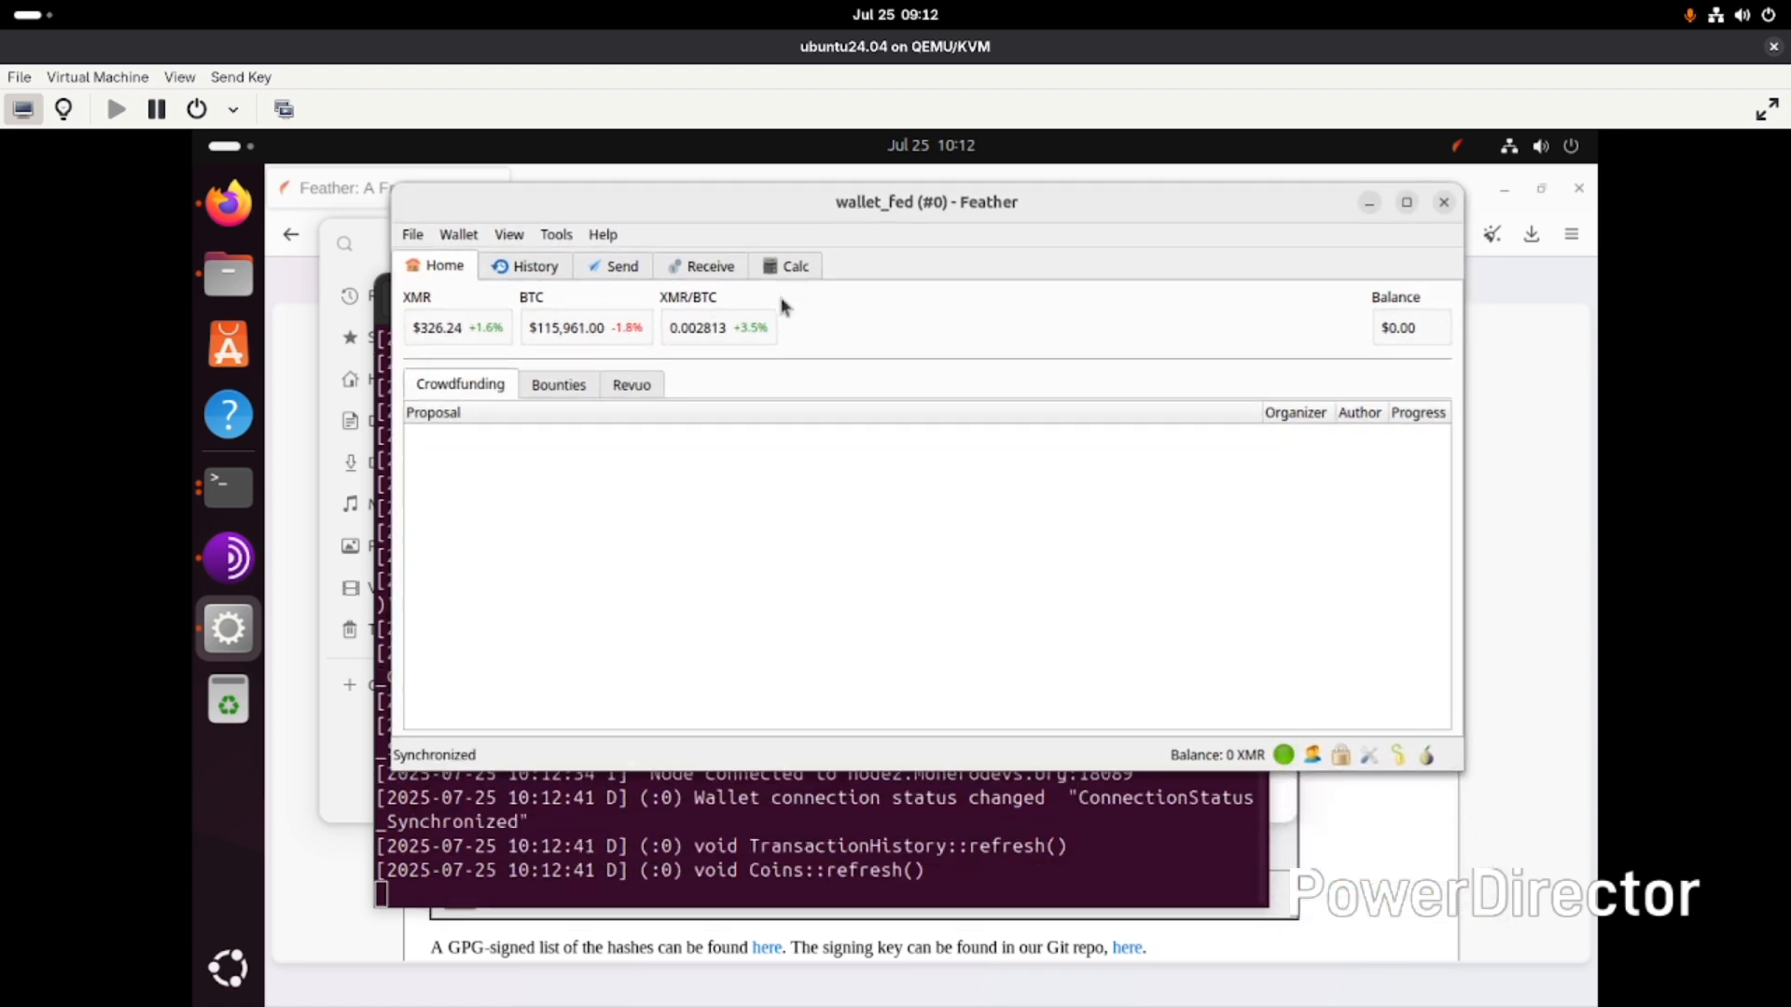
{"action": "left_click", "coordinate": [1283, 754]}
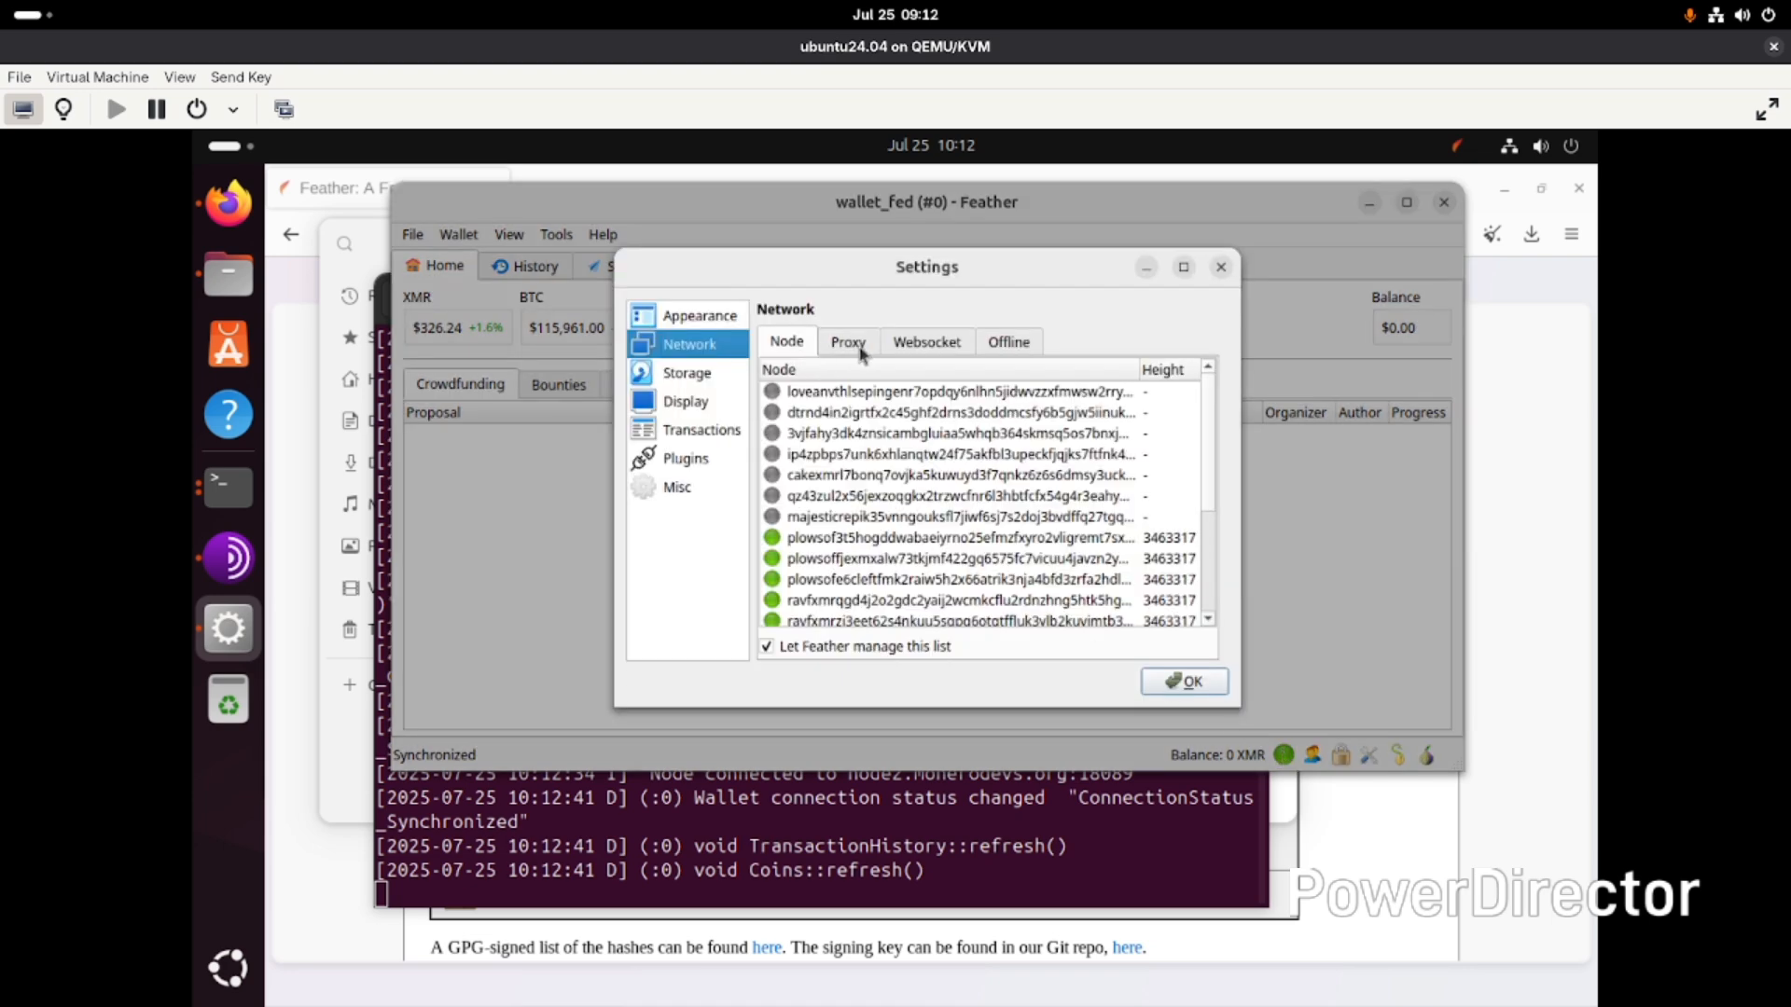
{"action": "left_click", "coordinate": [1001, 347]}
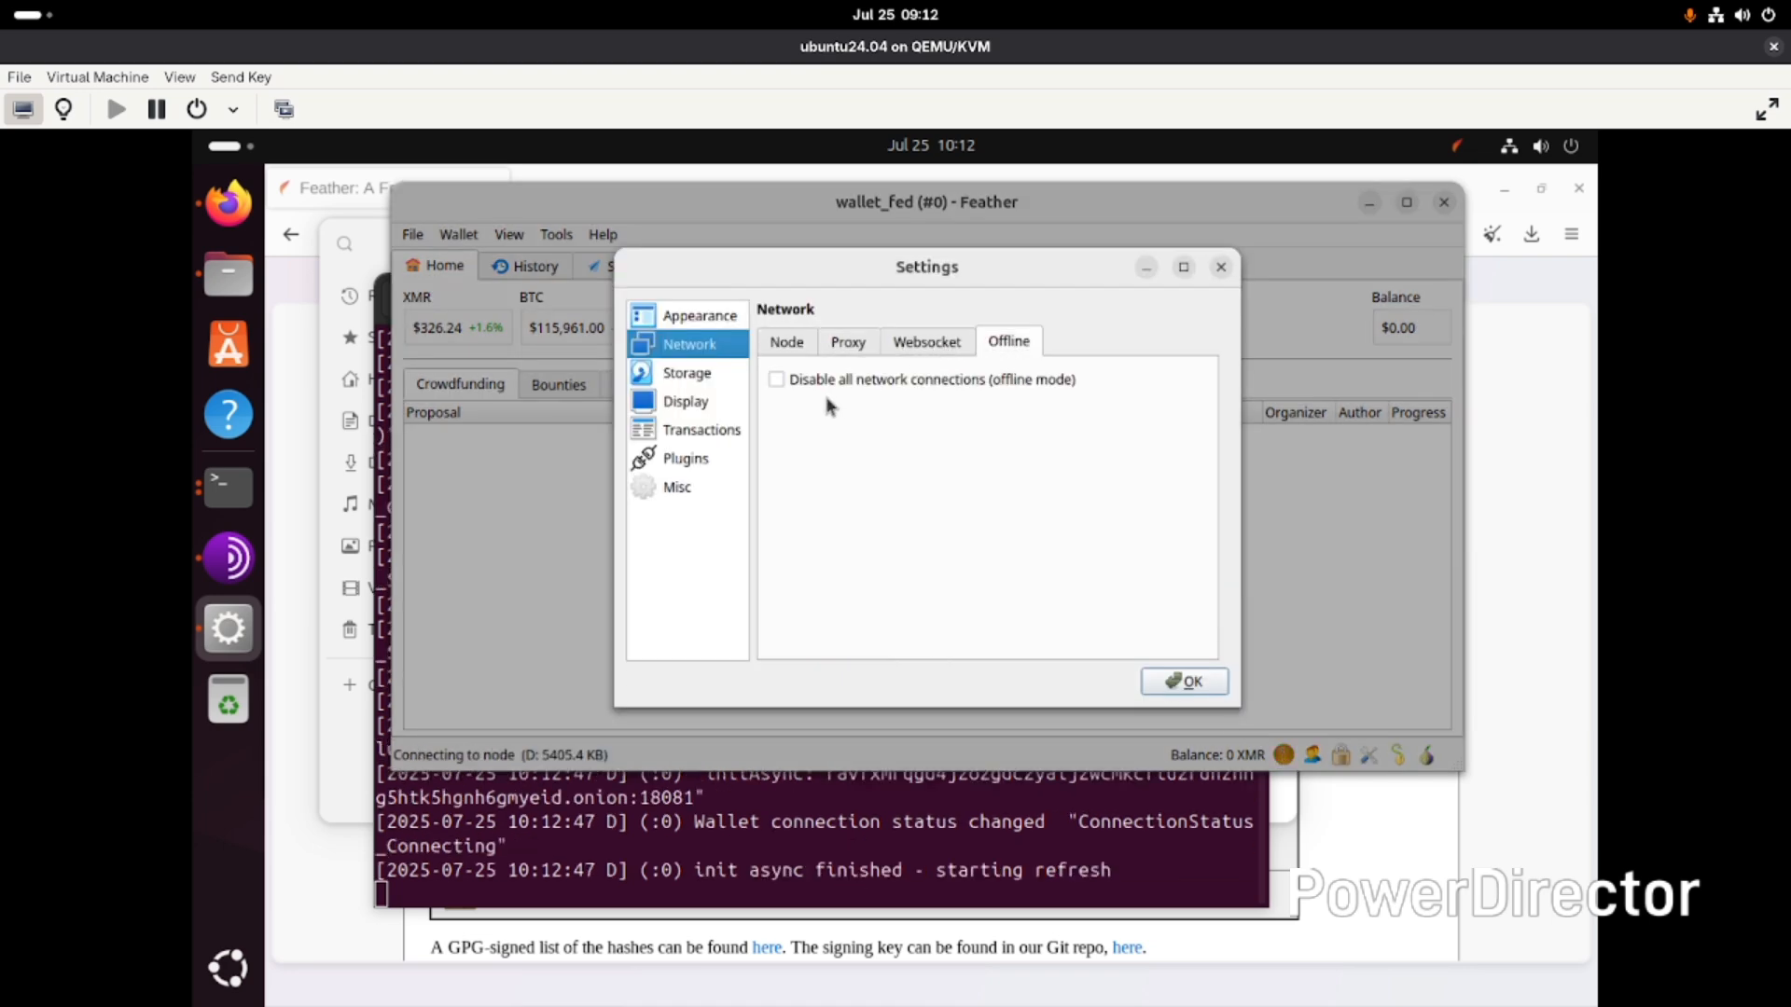
{"action": "left_click", "coordinate": [927, 347]}
{"action": "left_click", "coordinate": [842, 340]}
{"action": "left_click", "coordinate": [776, 347]}
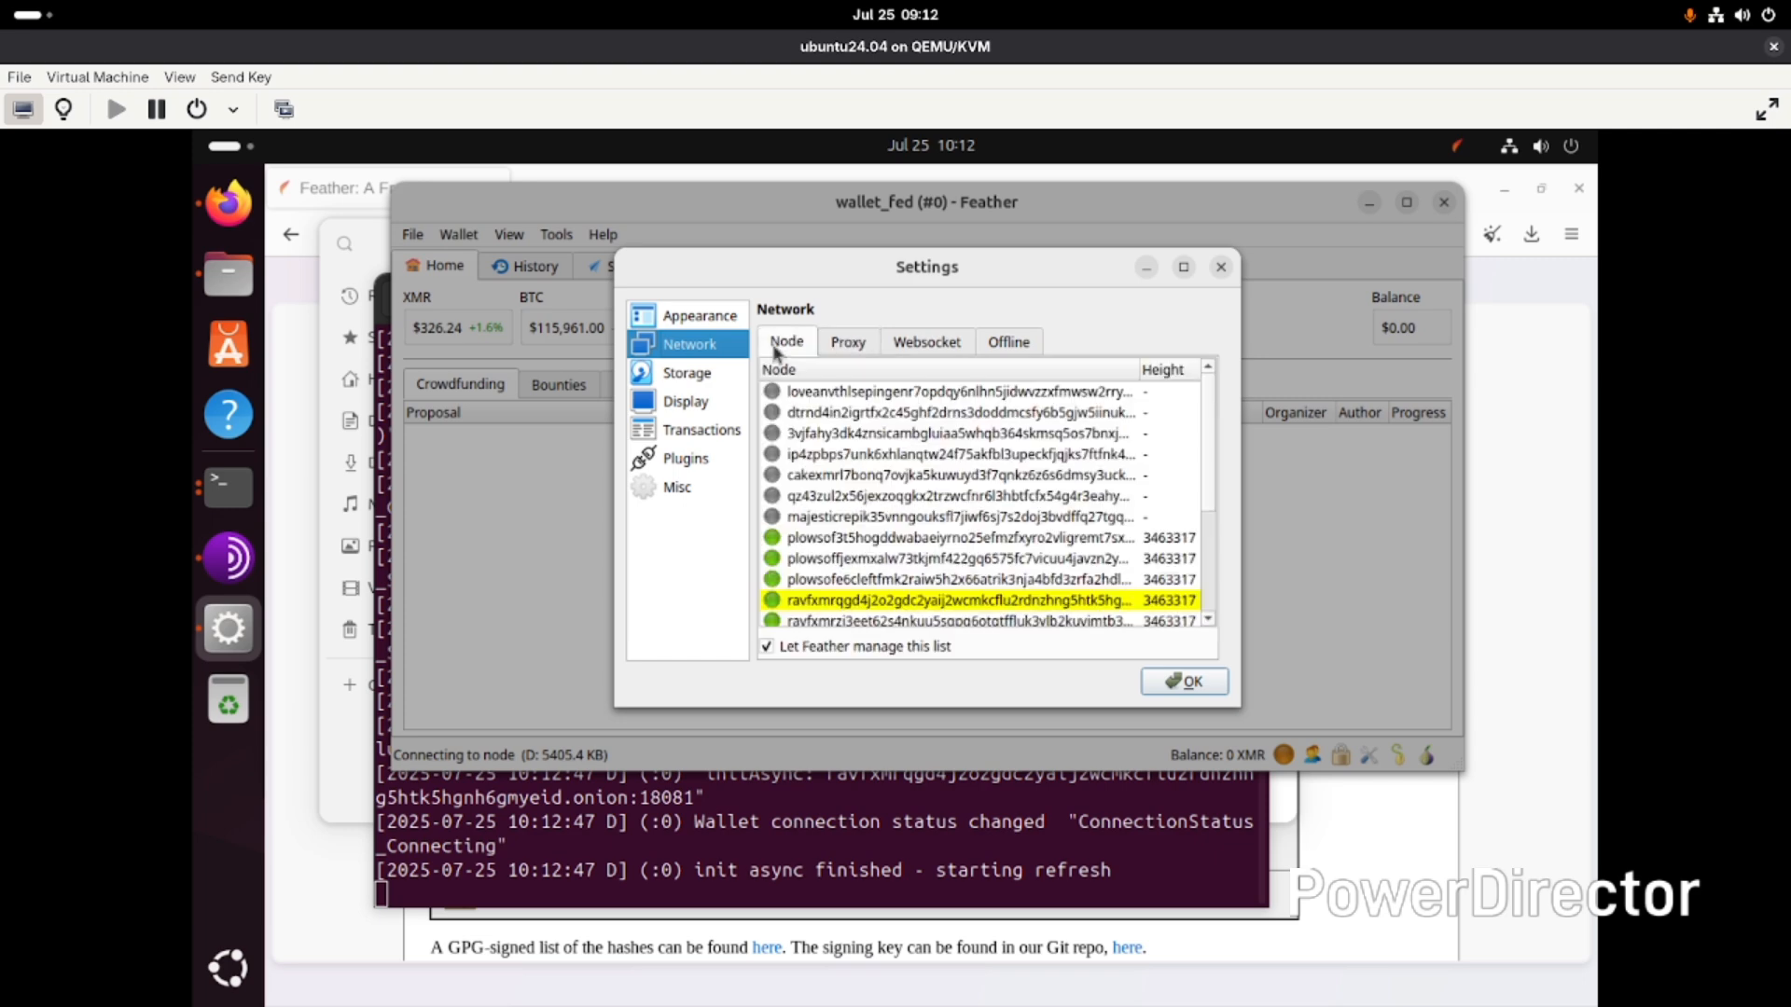
{"action": "scroll", "coordinate": [889, 563], "scroll_direction": "down", "scroll_amount": 1}
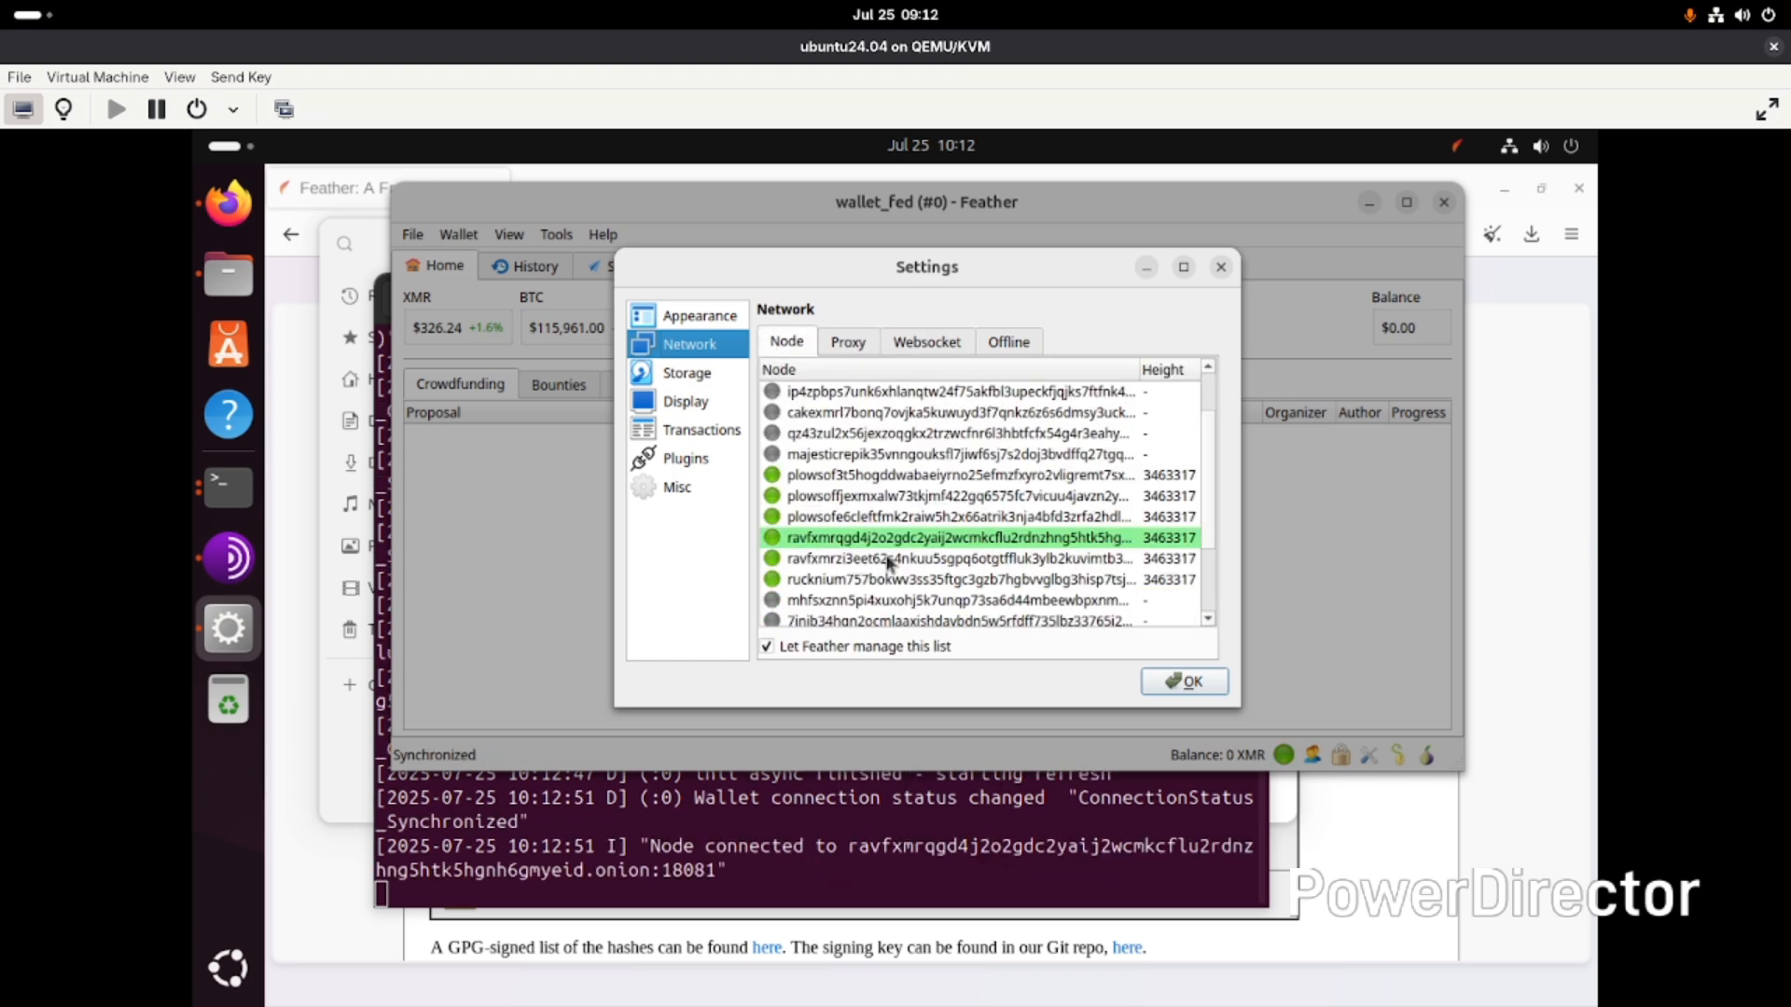
{"action": "scroll", "coordinate": [889, 563], "scroll_direction": "up", "scroll_amount": 1}
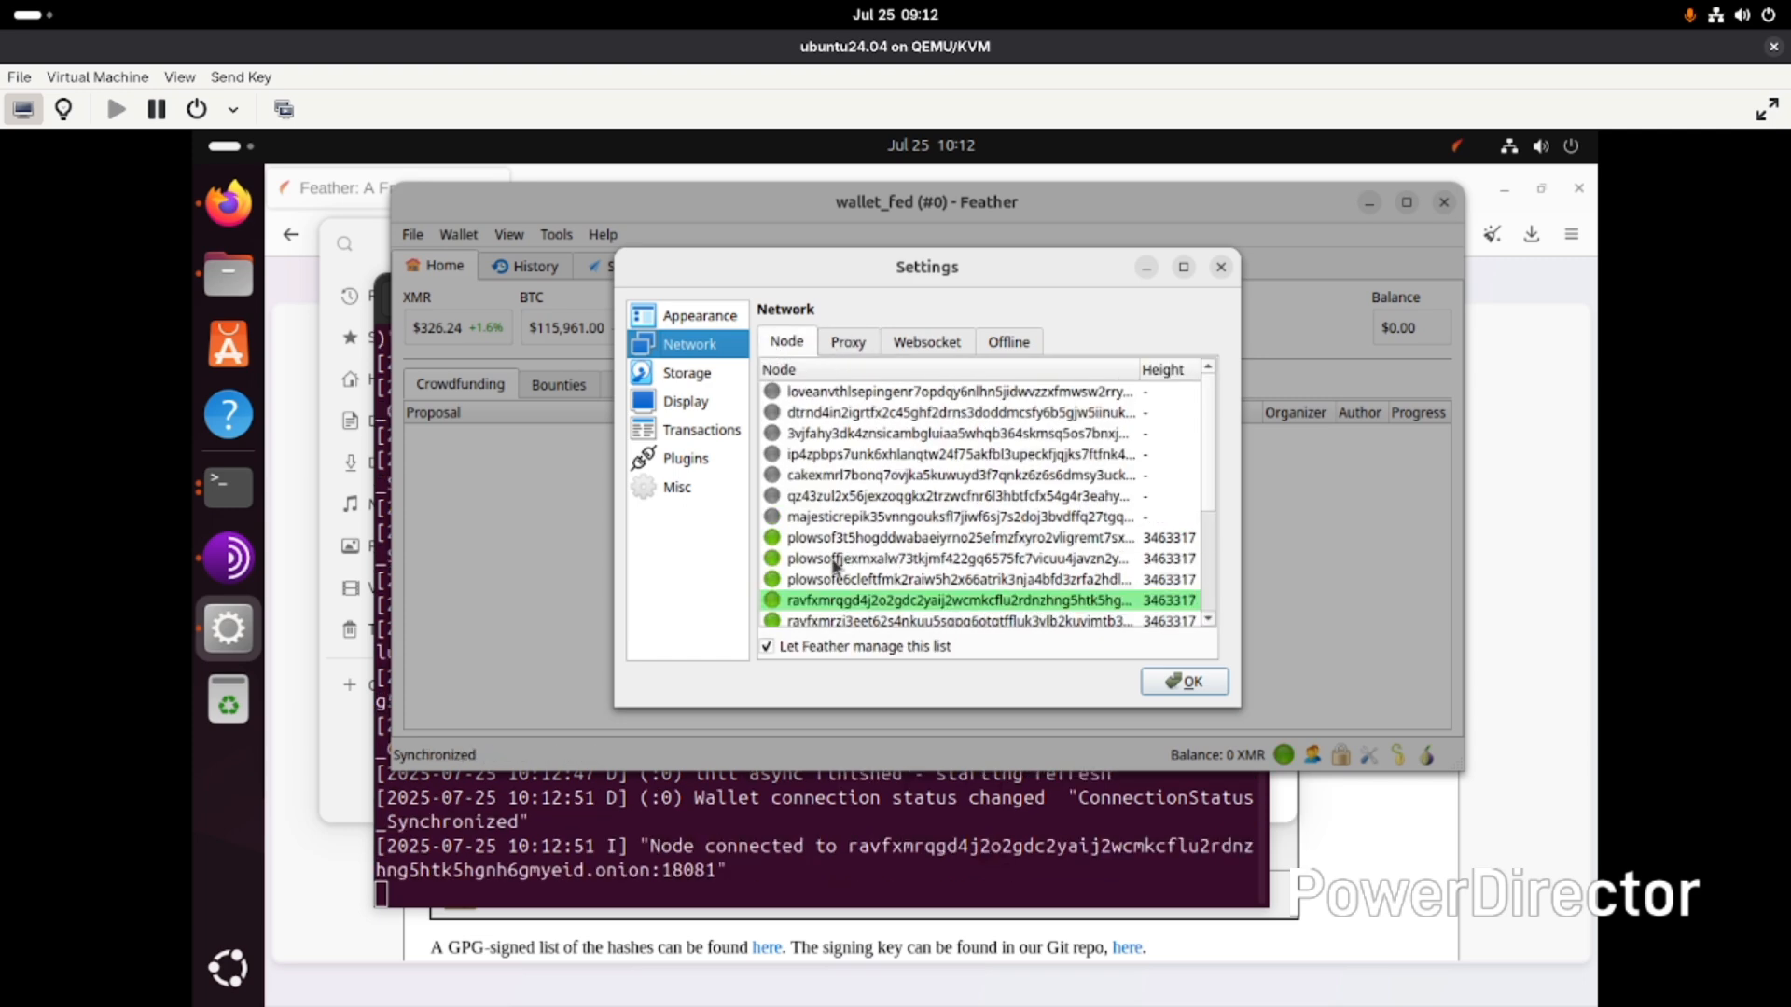
{"action": "scroll", "coordinate": [835, 565], "scroll_direction": "down", "scroll_amount": 1}
{"action": "scroll", "coordinate": [835, 565], "scroll_direction": "down", "scroll_amount": 3}
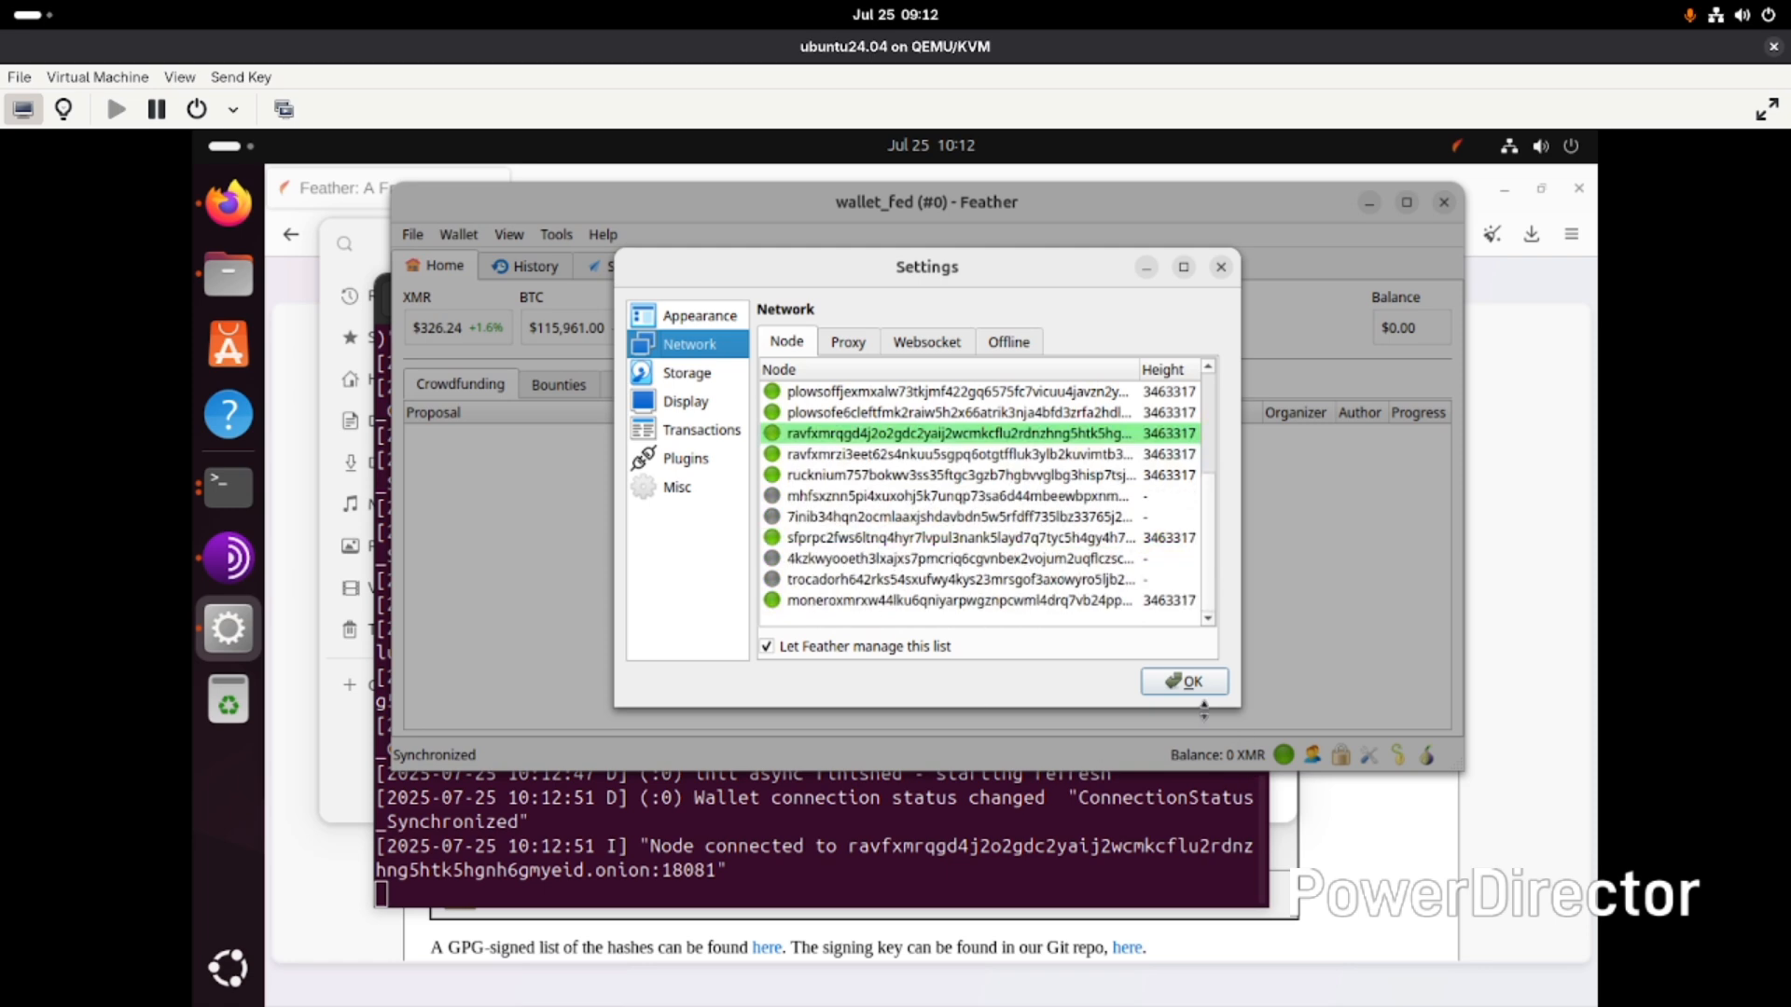
{"action": "left_click", "coordinate": [1181, 681]}
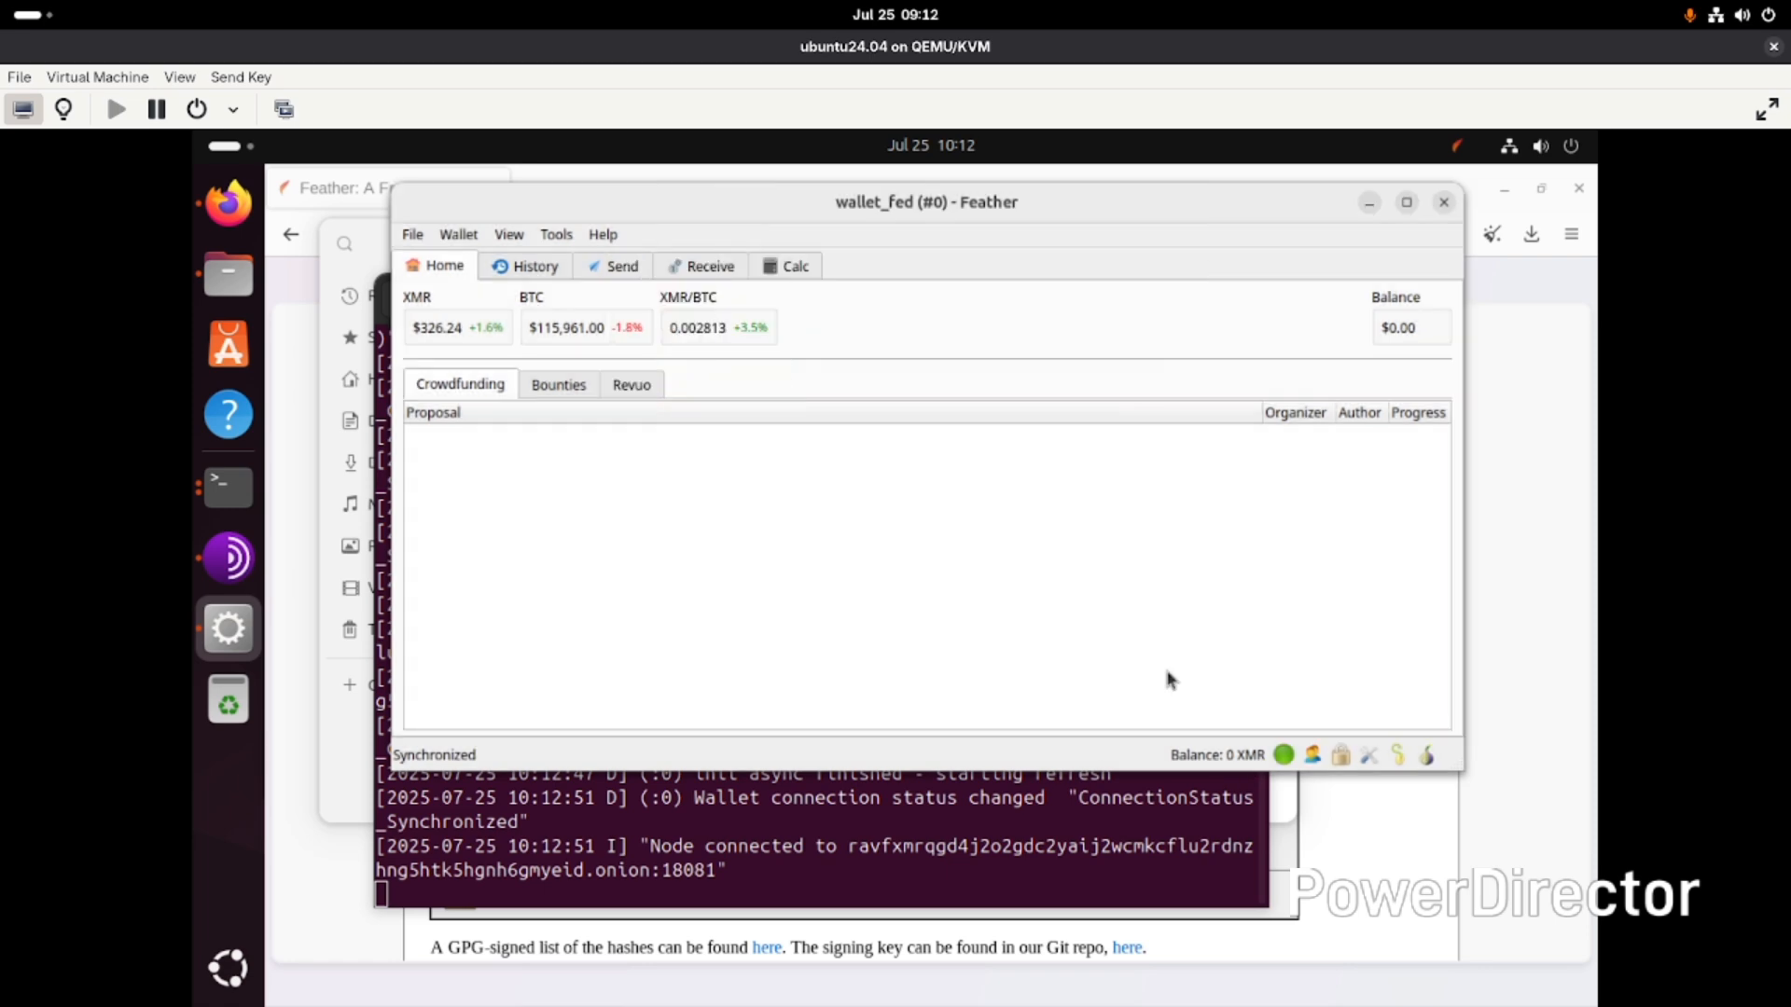
- Open the network settings and set the Tor node traffic to Always over Tor, then apply and close
{"action": "left_click", "coordinate": [1428, 753]}
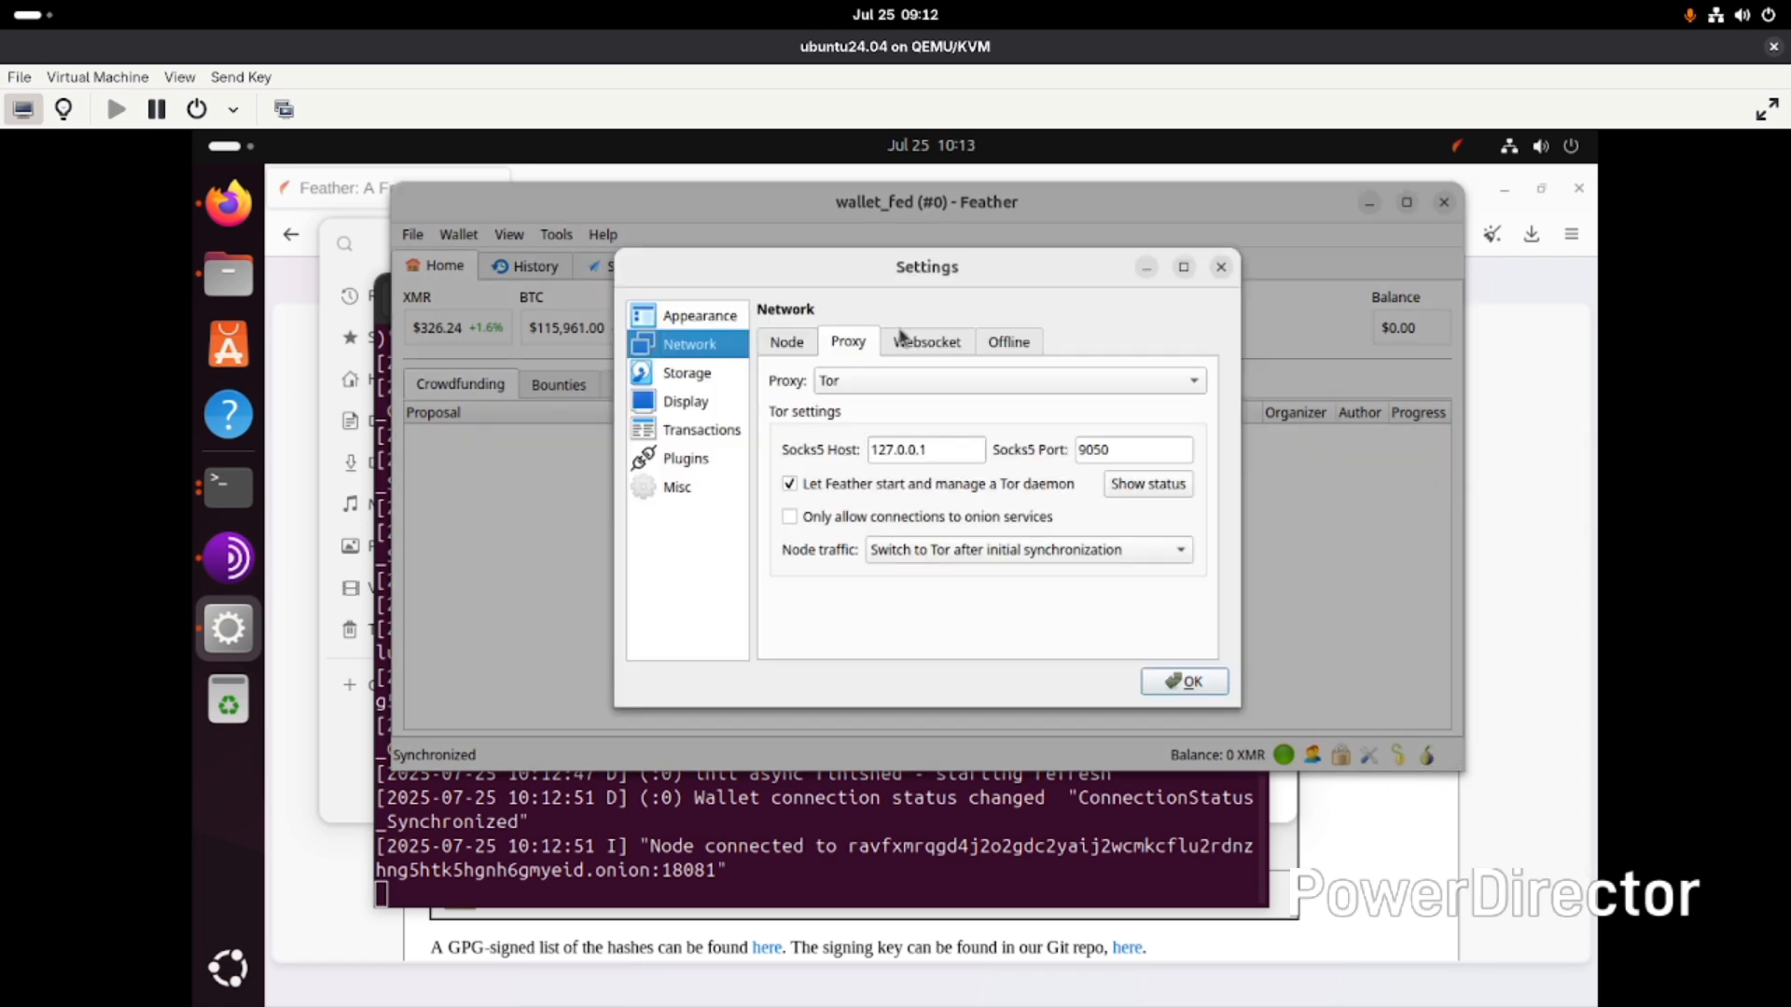
{"action": "left_click", "coordinate": [858, 385]}
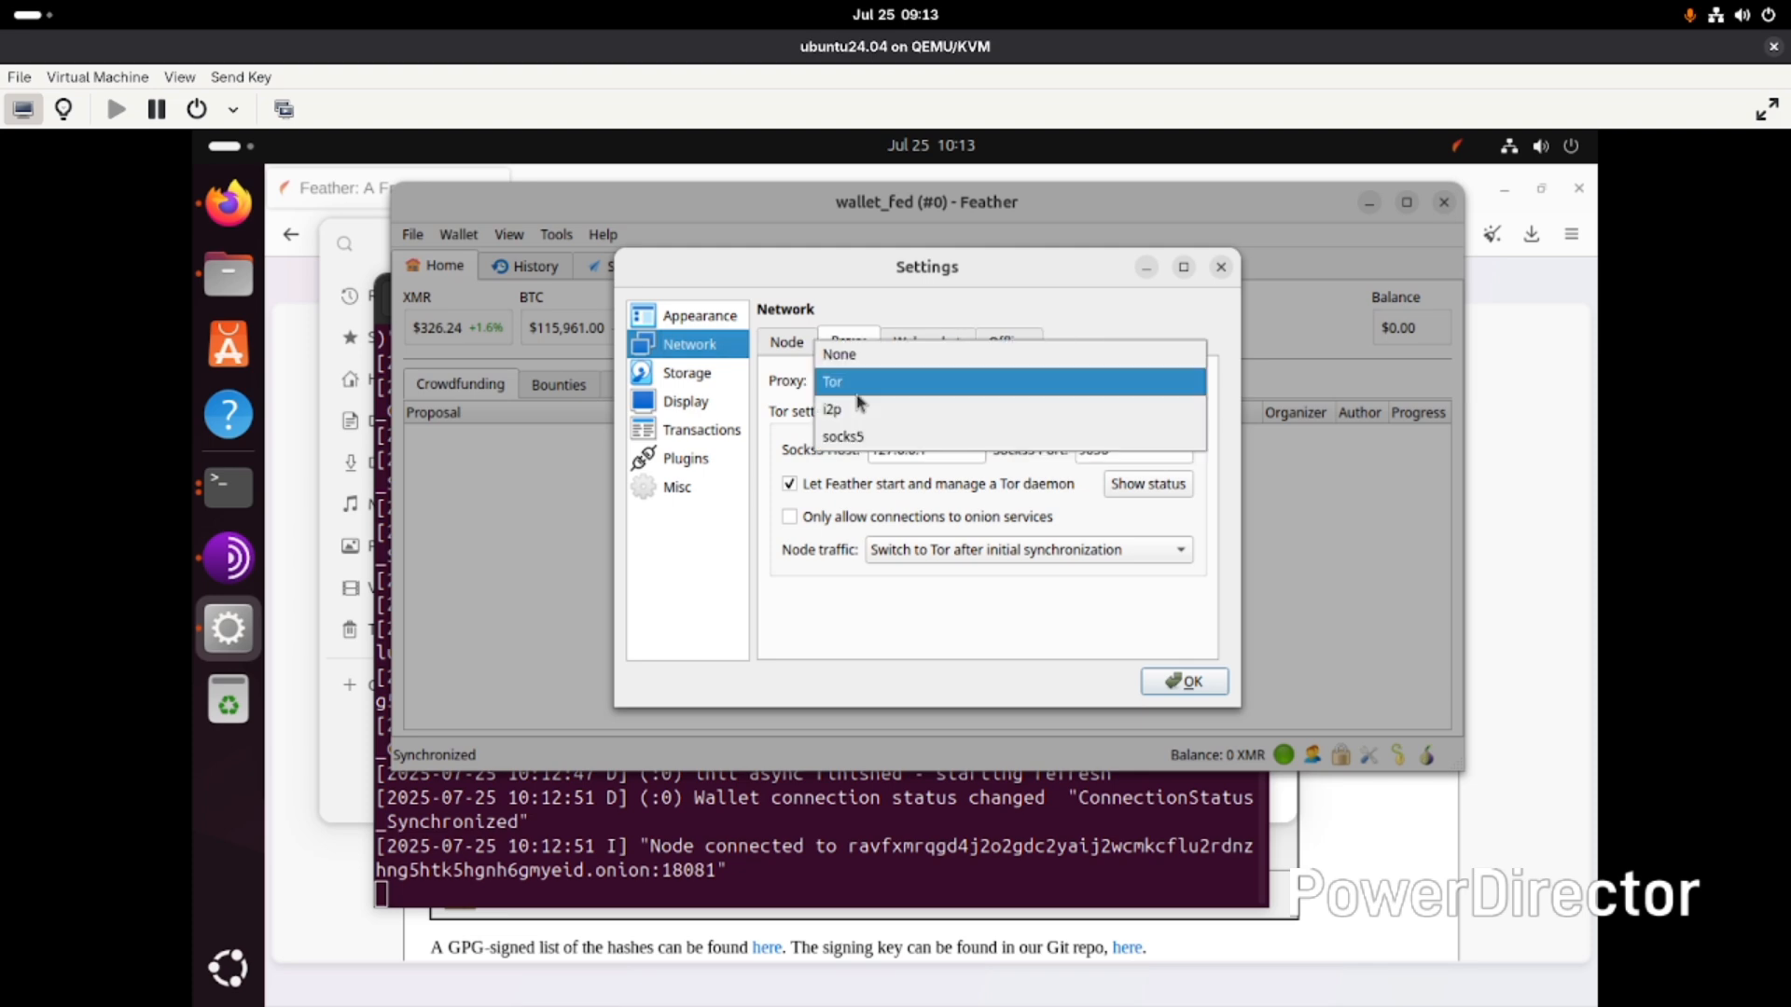
{"action": "left_click", "coordinate": [860, 386]}
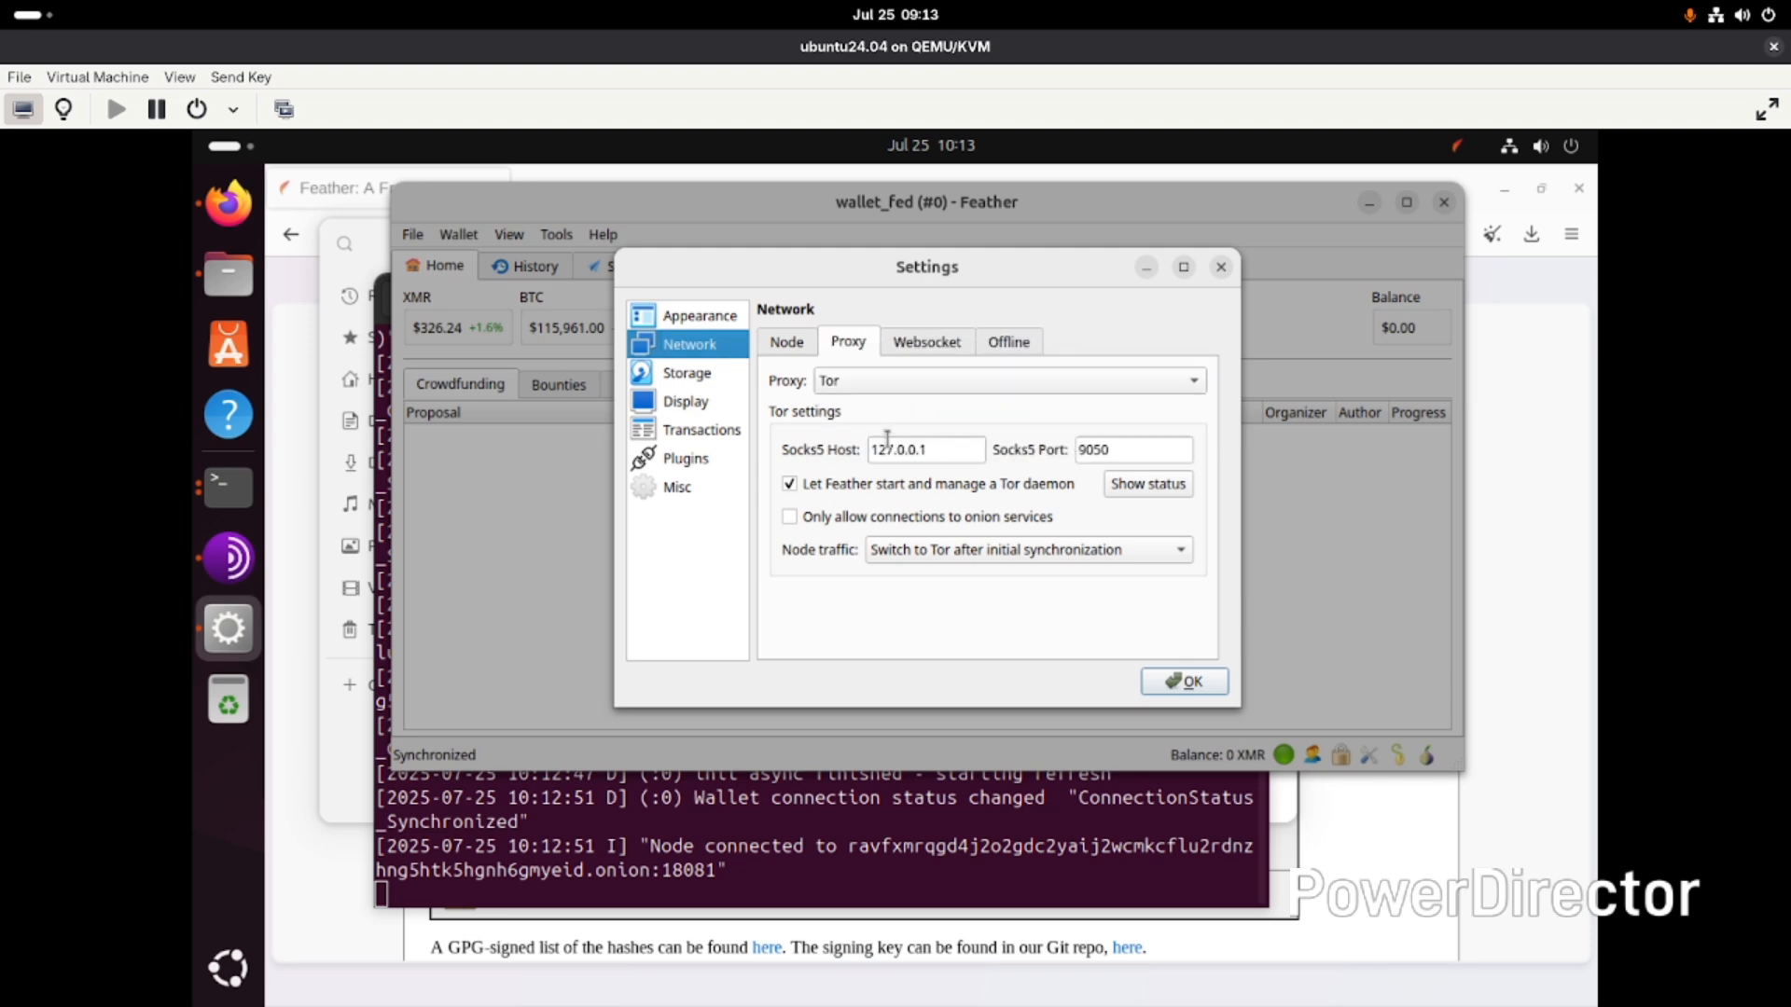
{"action": "left_click", "coordinate": [904, 552]}
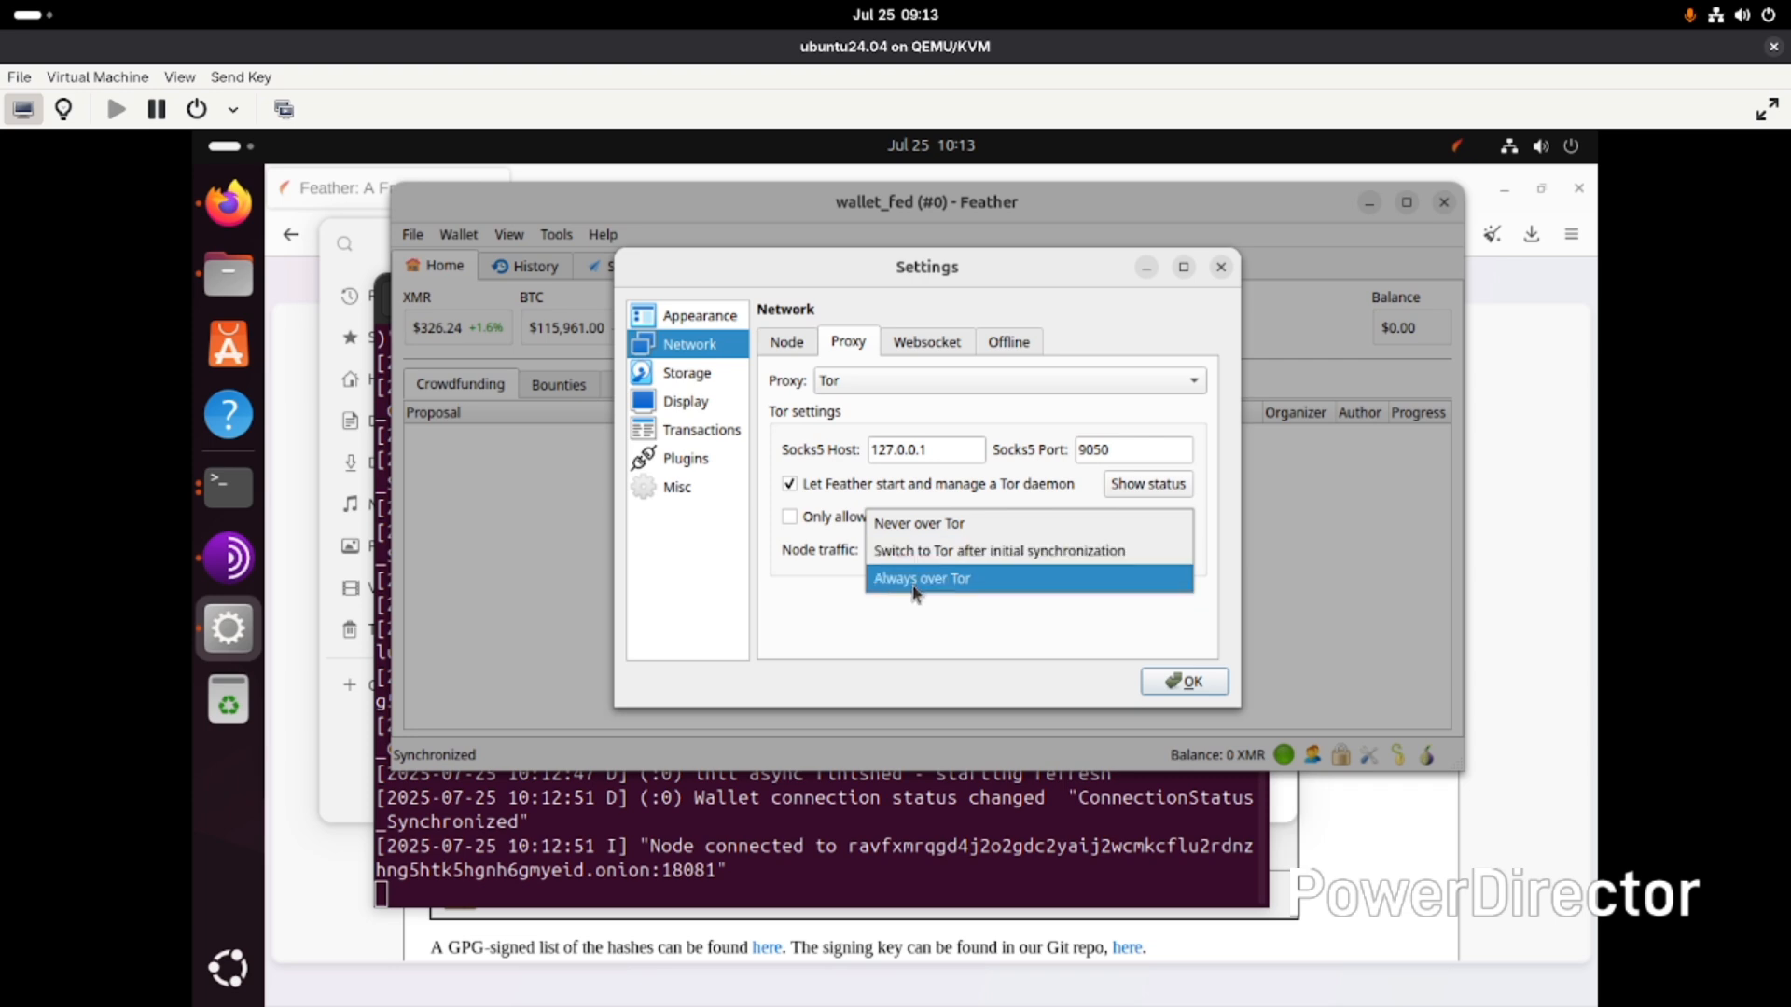
{"action": "left_click", "coordinate": [916, 580]}
{"action": "left_click", "coordinate": [1087, 681]}
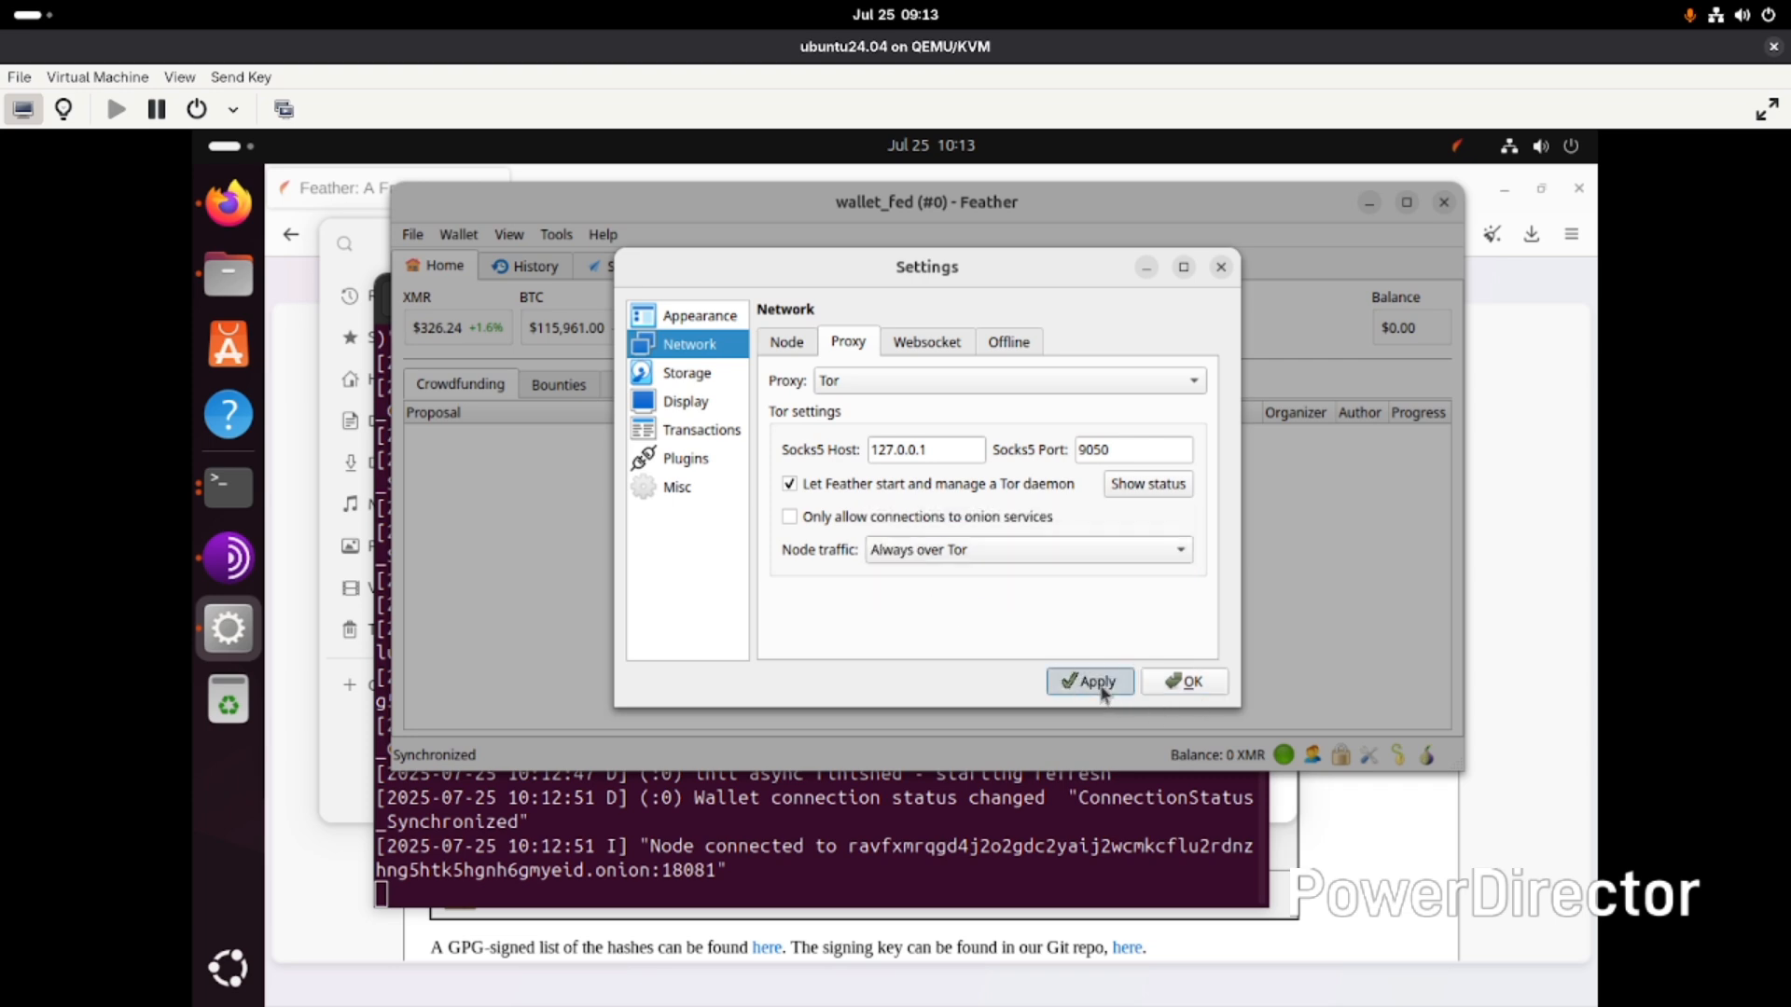
{"action": "left_click", "coordinate": [1178, 681]}
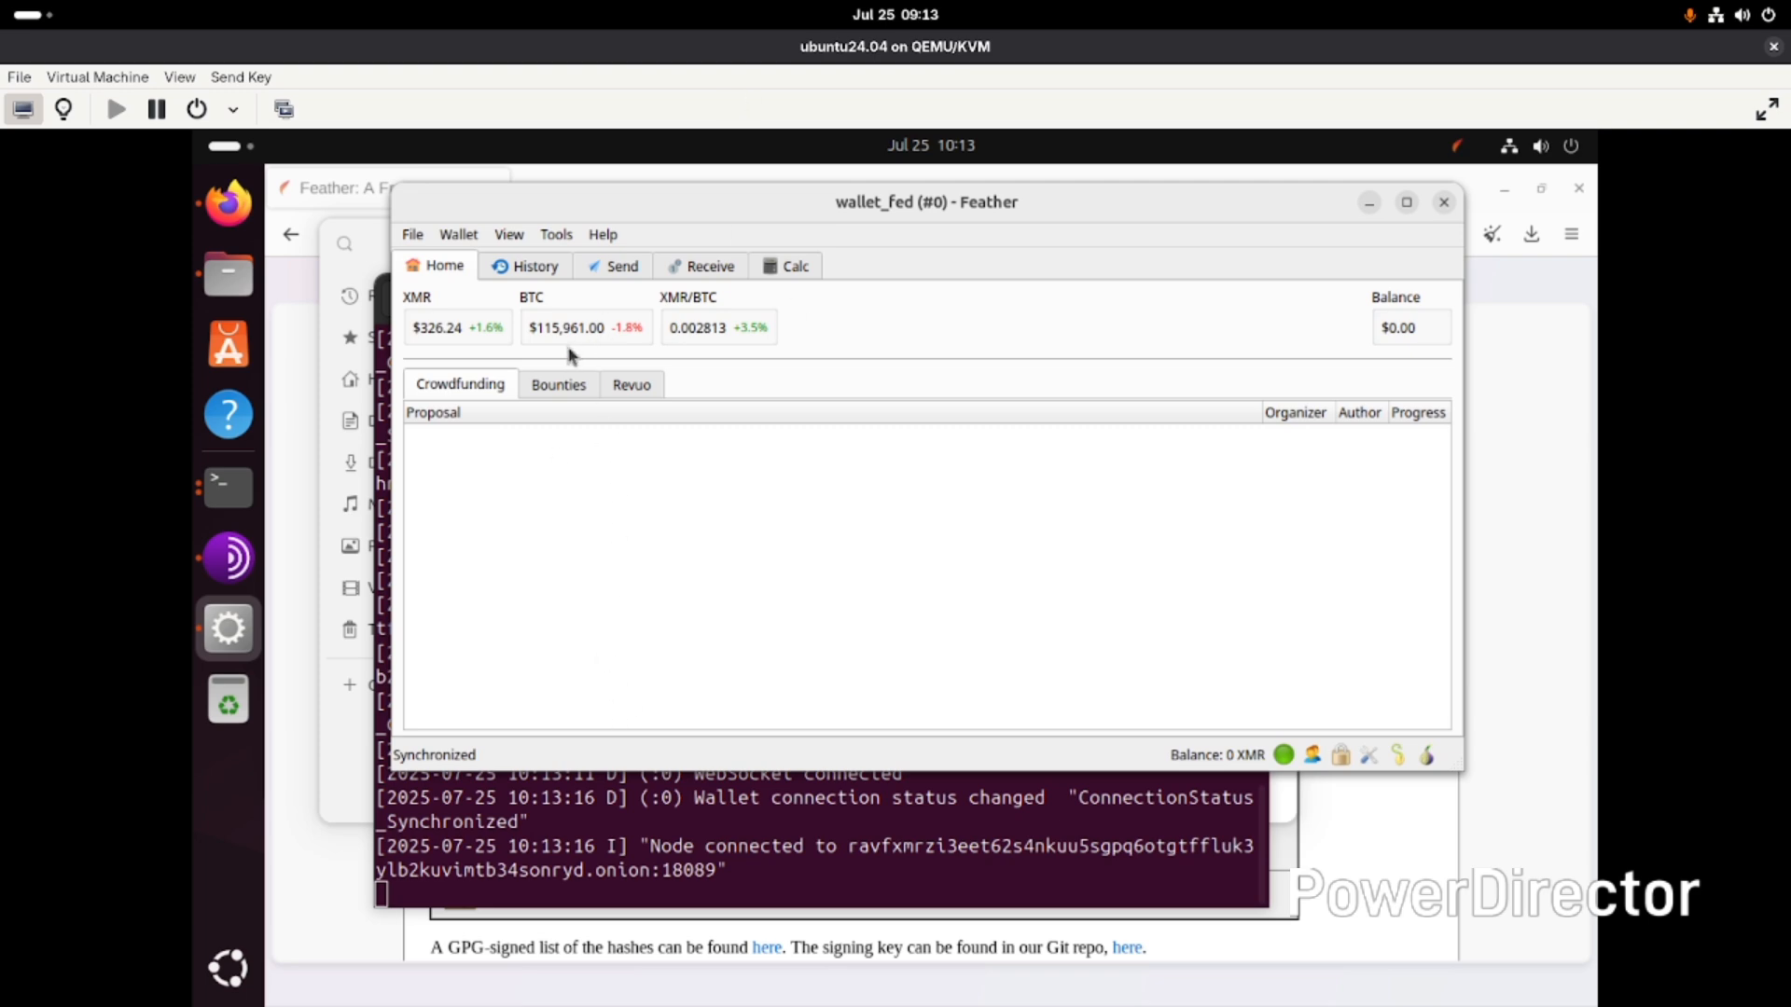
- Browse the Bounties, Crowdfunding and Revuo news tabs on the home screen
{"action": "left_click", "coordinate": [559, 382]}
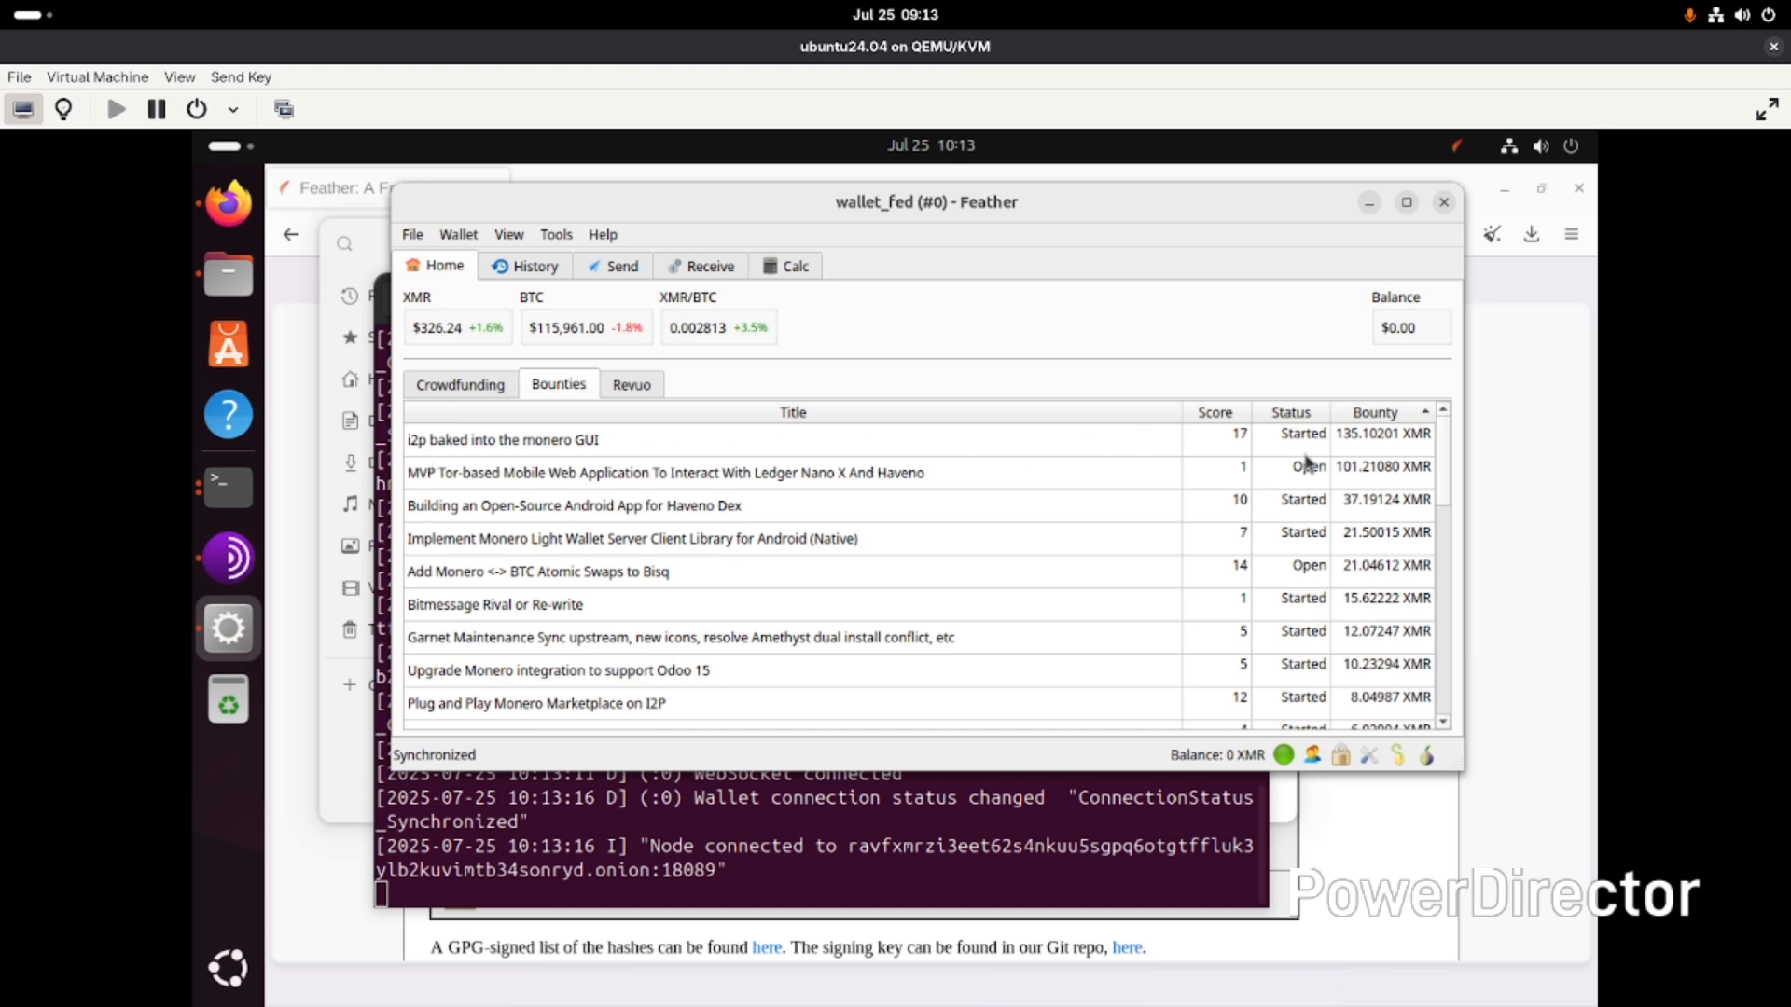
{"action": "scroll", "coordinate": [1318, 595], "scroll_direction": "down", "scroll_amount": 10}
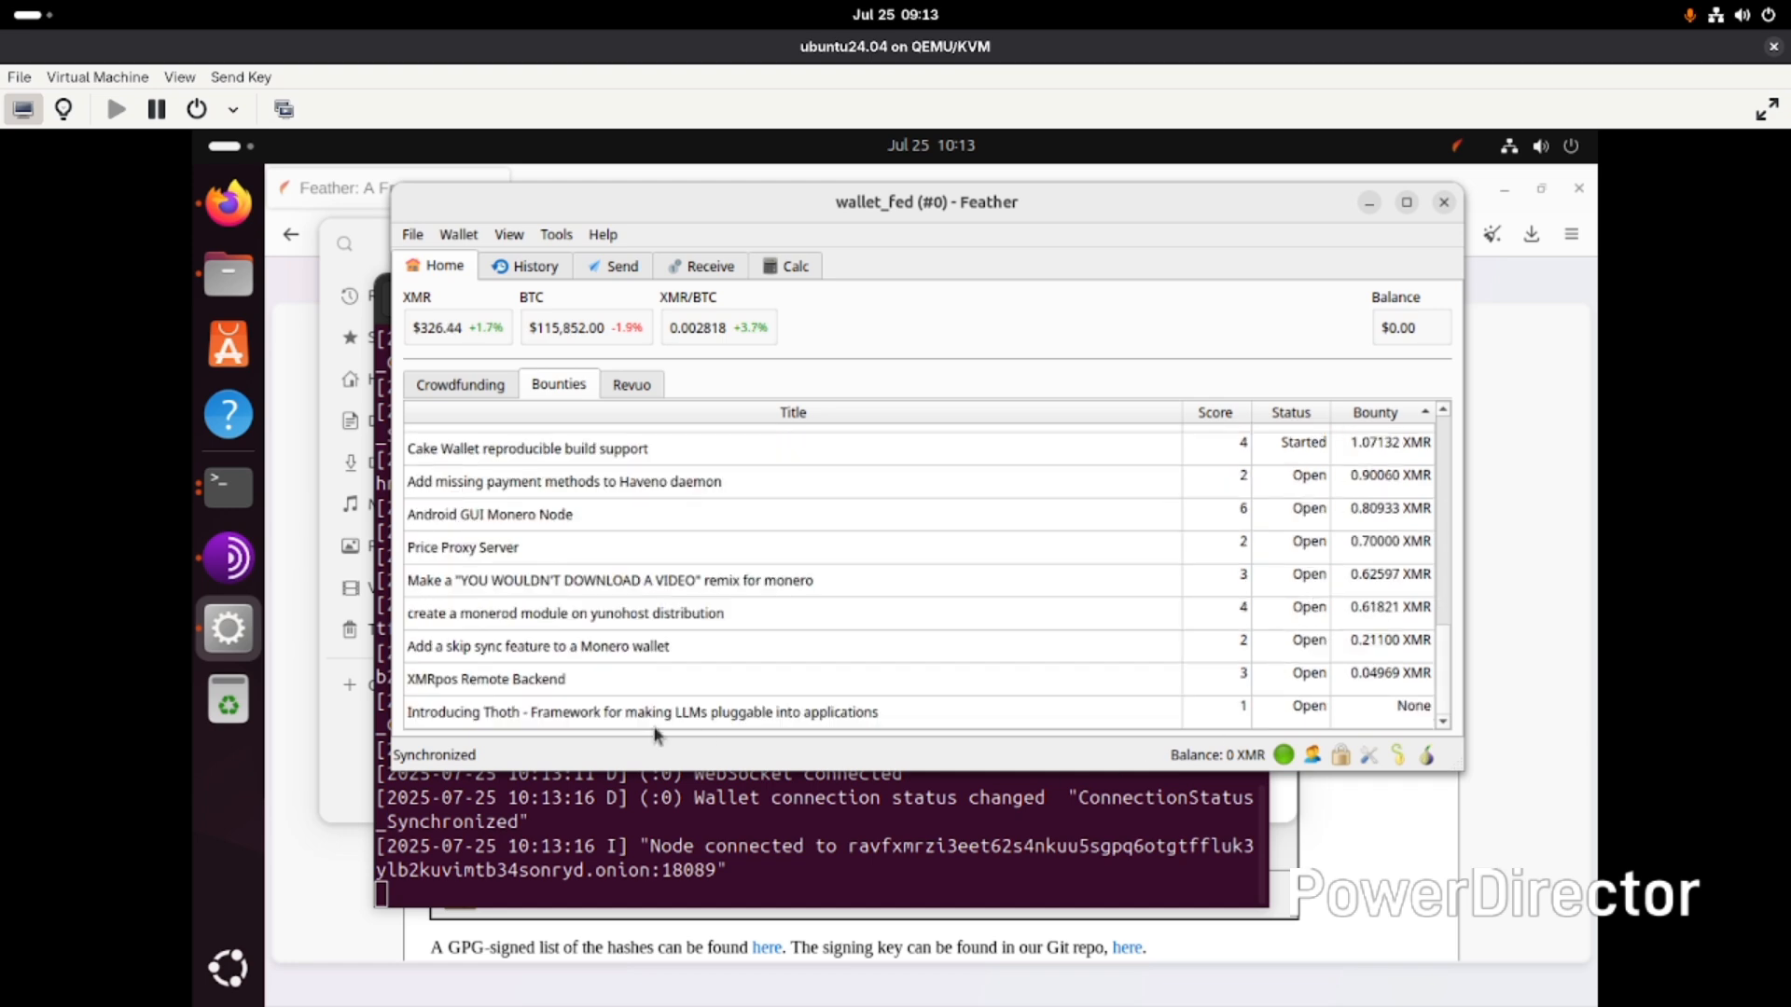
{"action": "scroll", "coordinate": [718, 628], "scroll_direction": "up", "scroll_amount": 10}
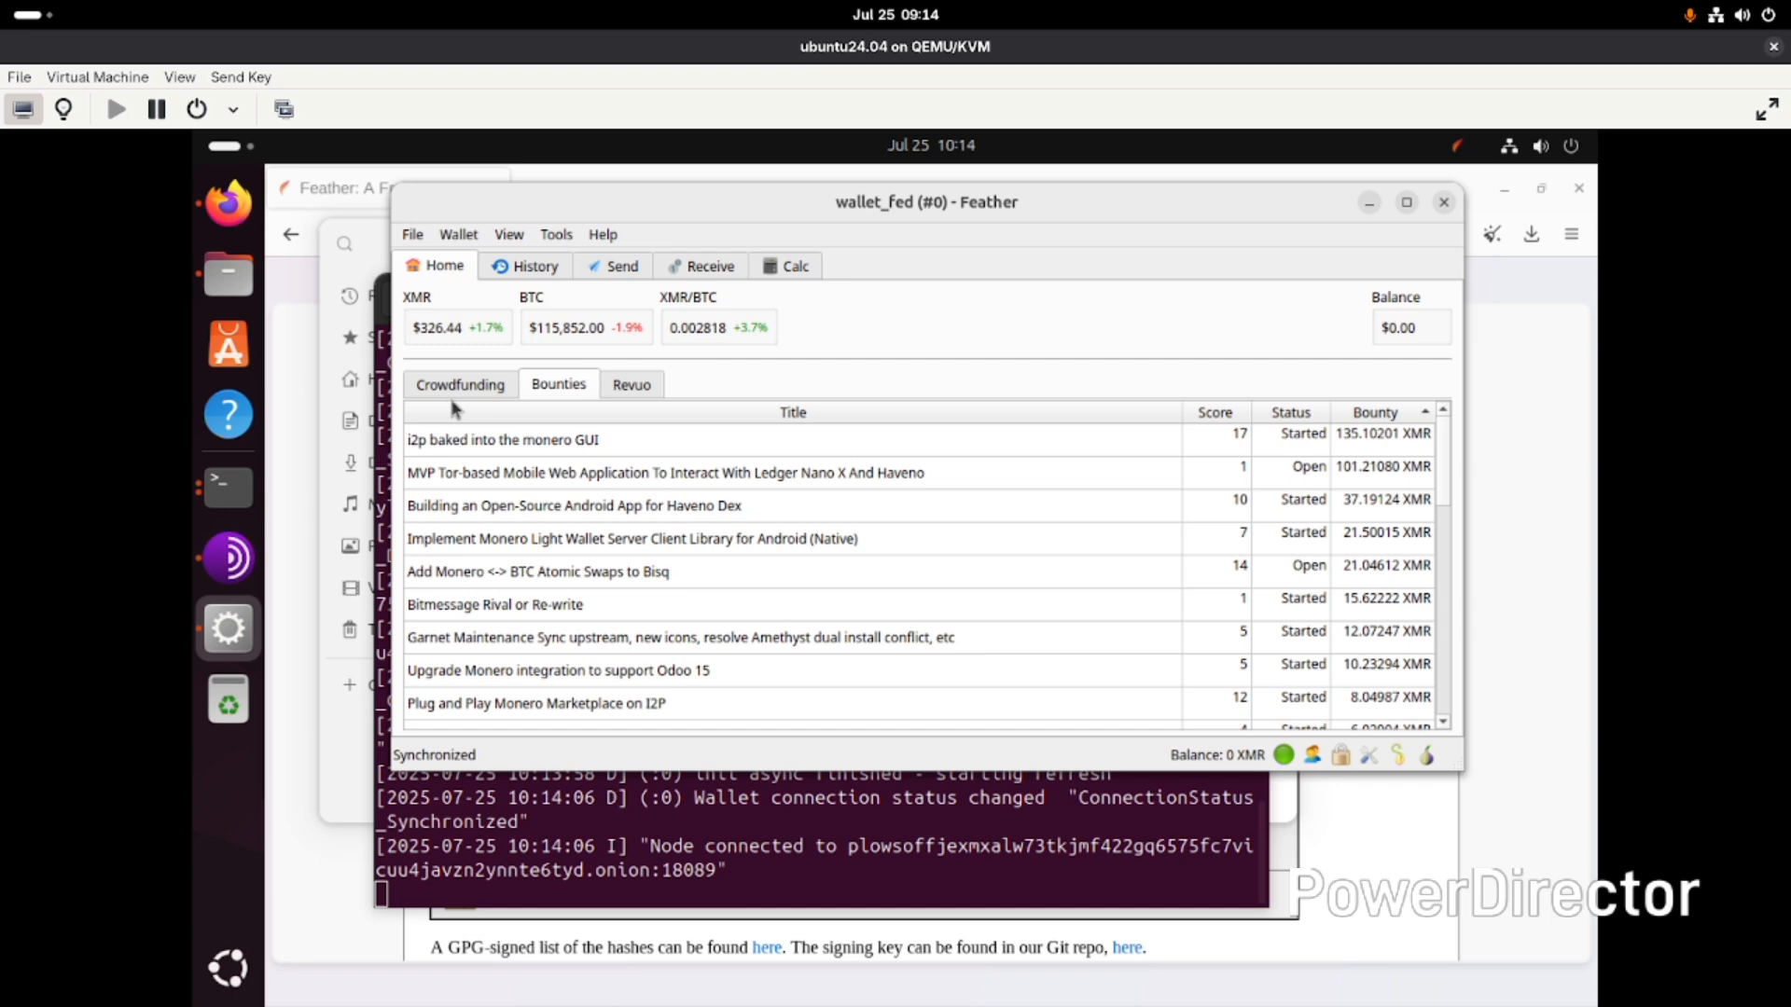
{"action": "left_click", "coordinate": [469, 390]}
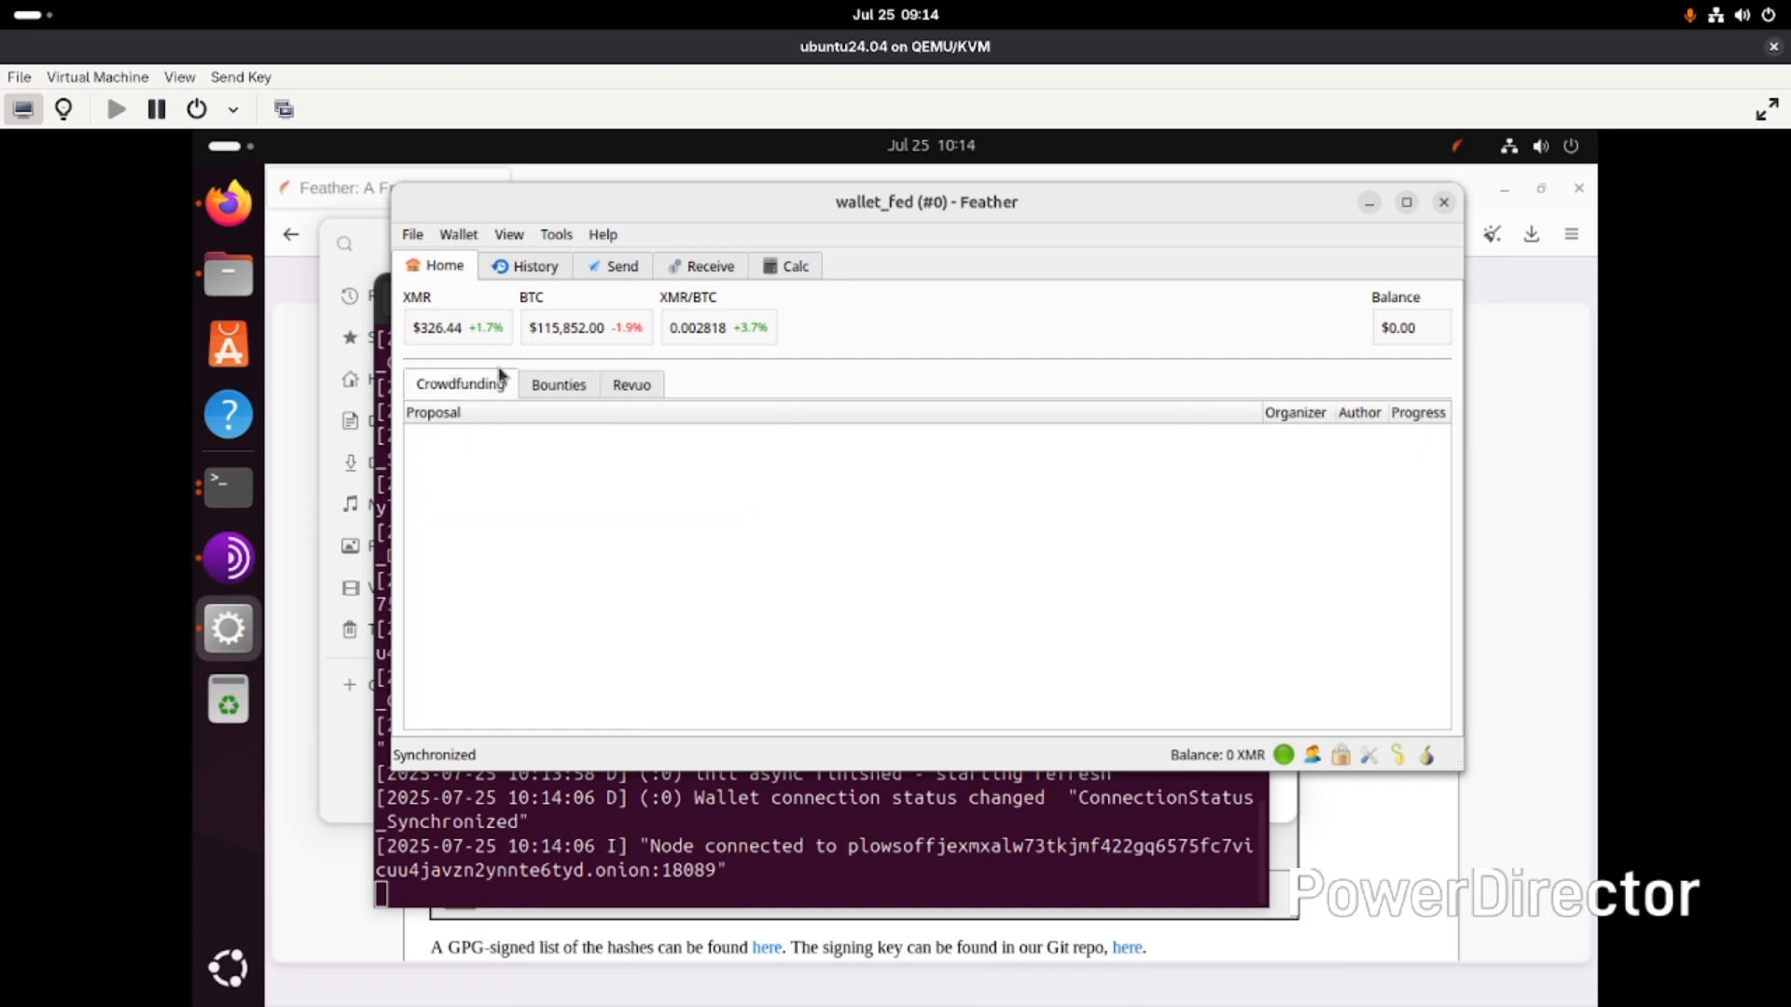
{"action": "left_click", "coordinate": [635, 387]}
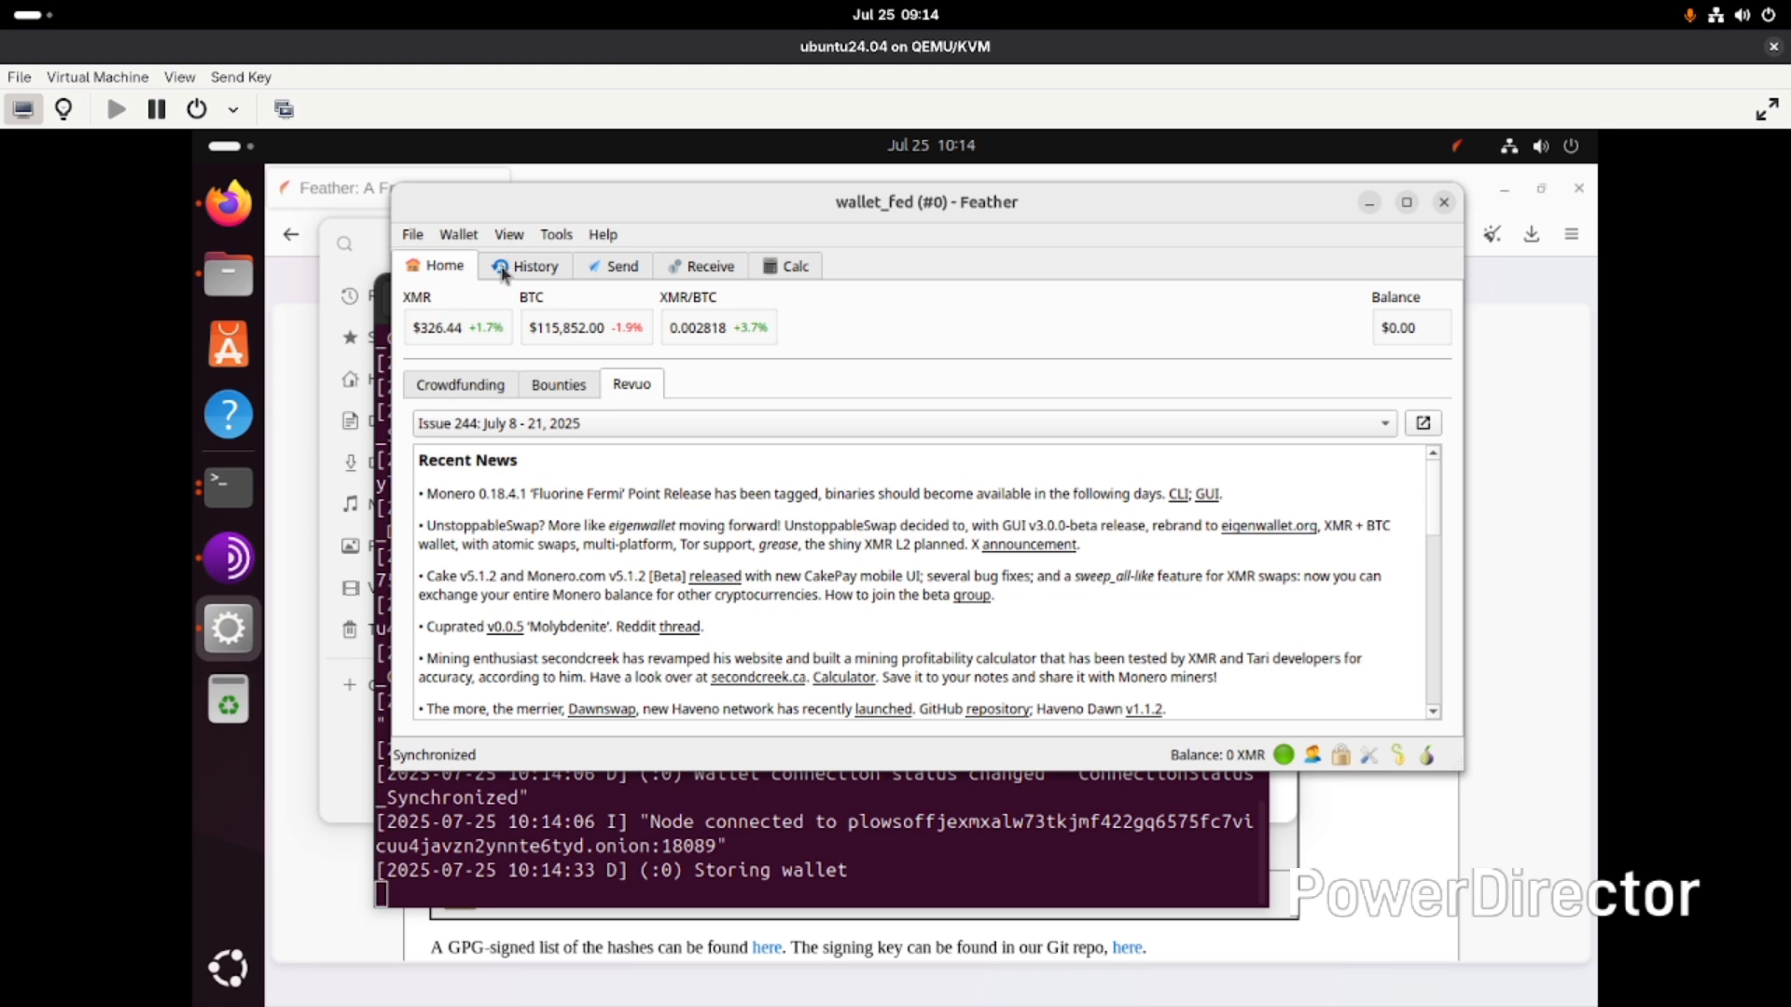
{"action": "left_click", "coordinate": [552, 239]}
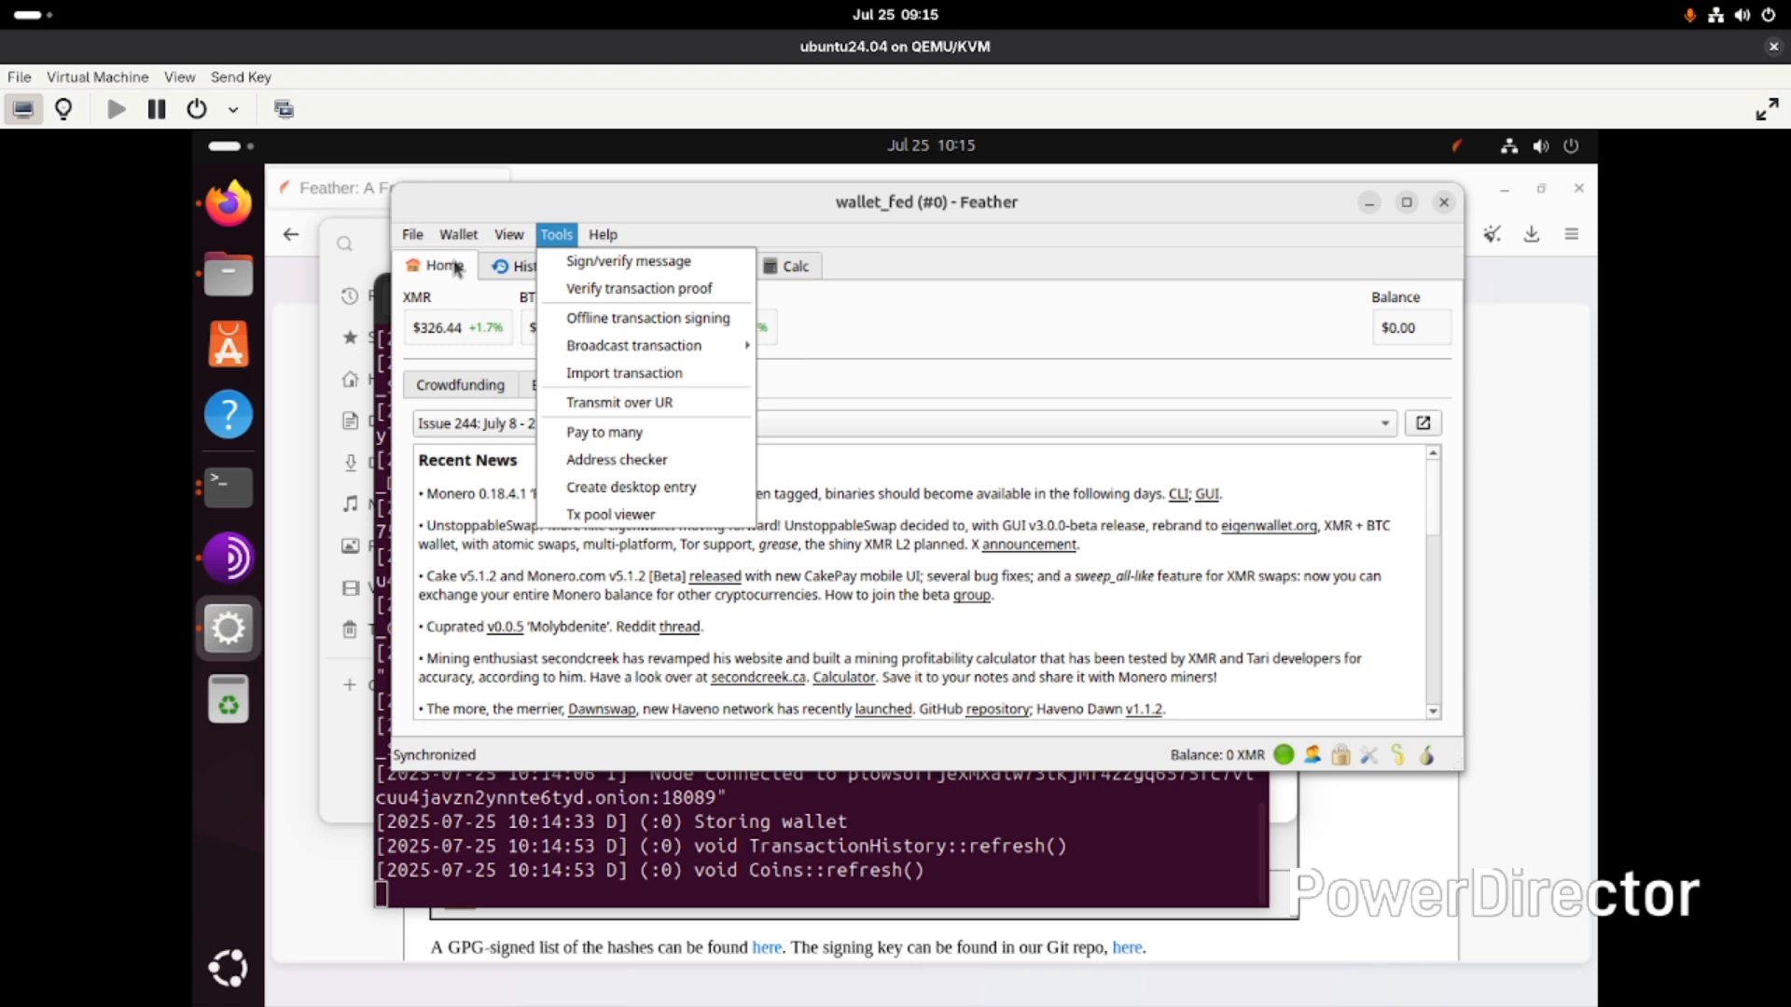
{"action": "mouse_move", "coordinate": [478, 241]}
{"action": "mouse_move", "coordinate": [615, 226]}
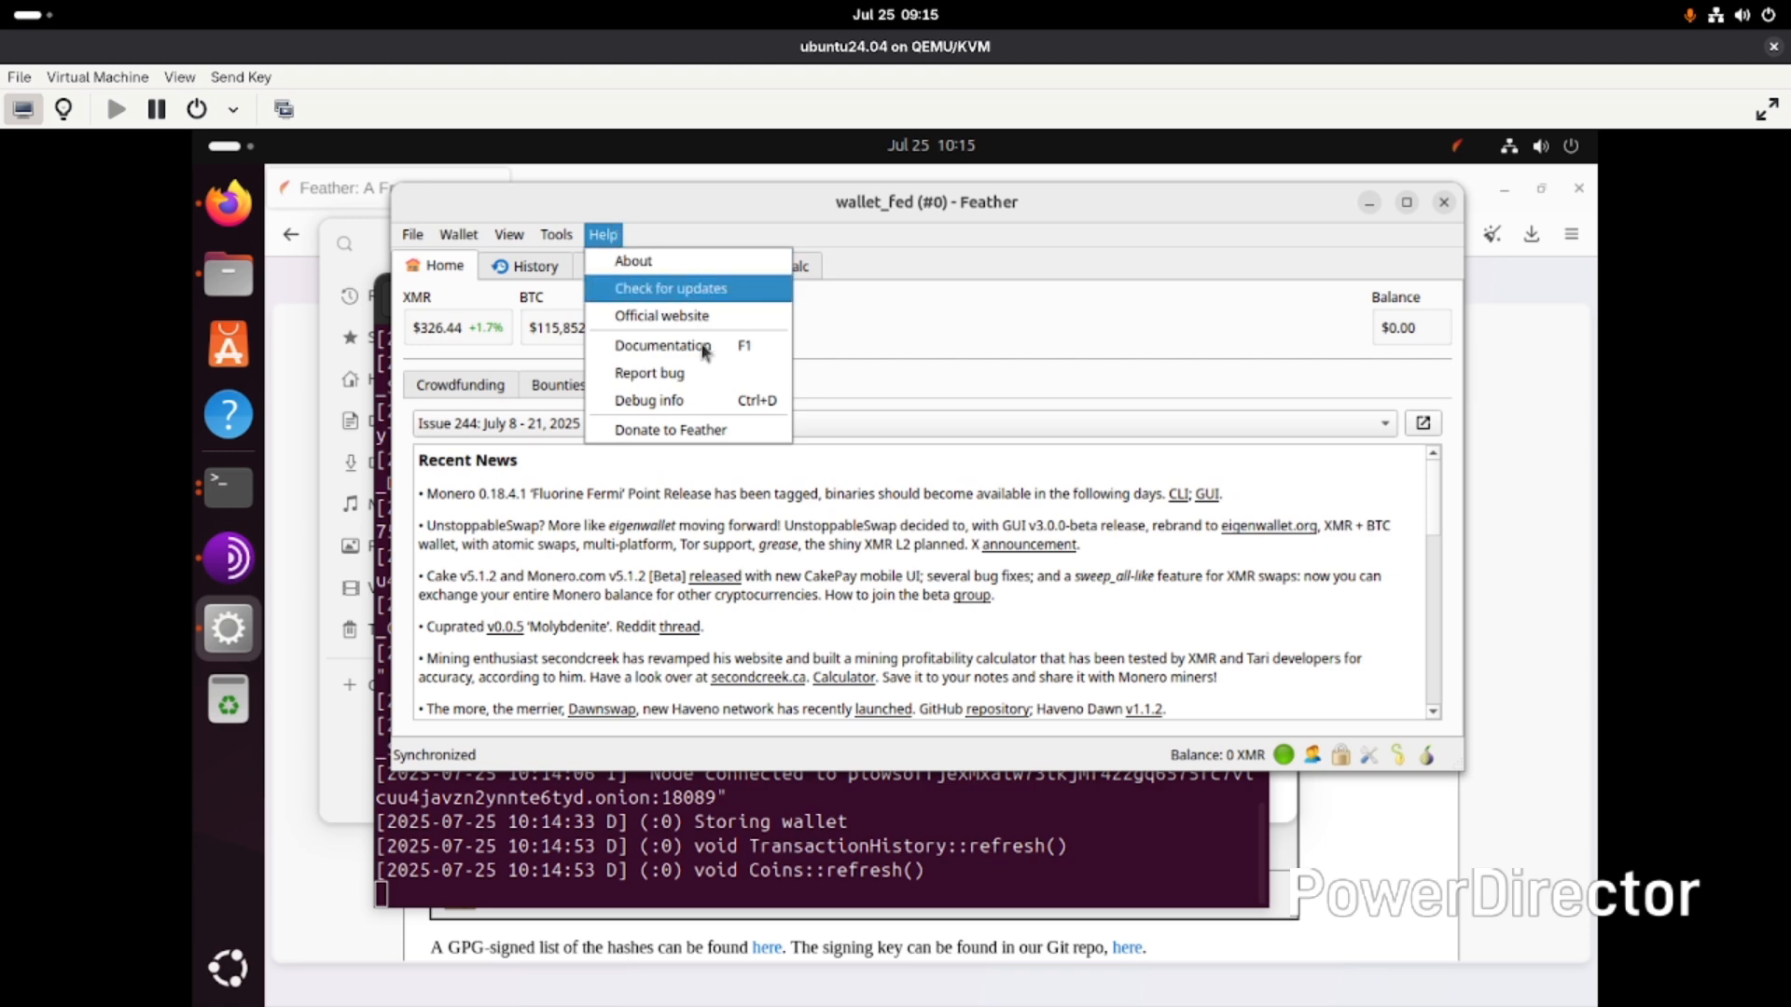
{"action": "left_click", "coordinate": [1070, 416]}
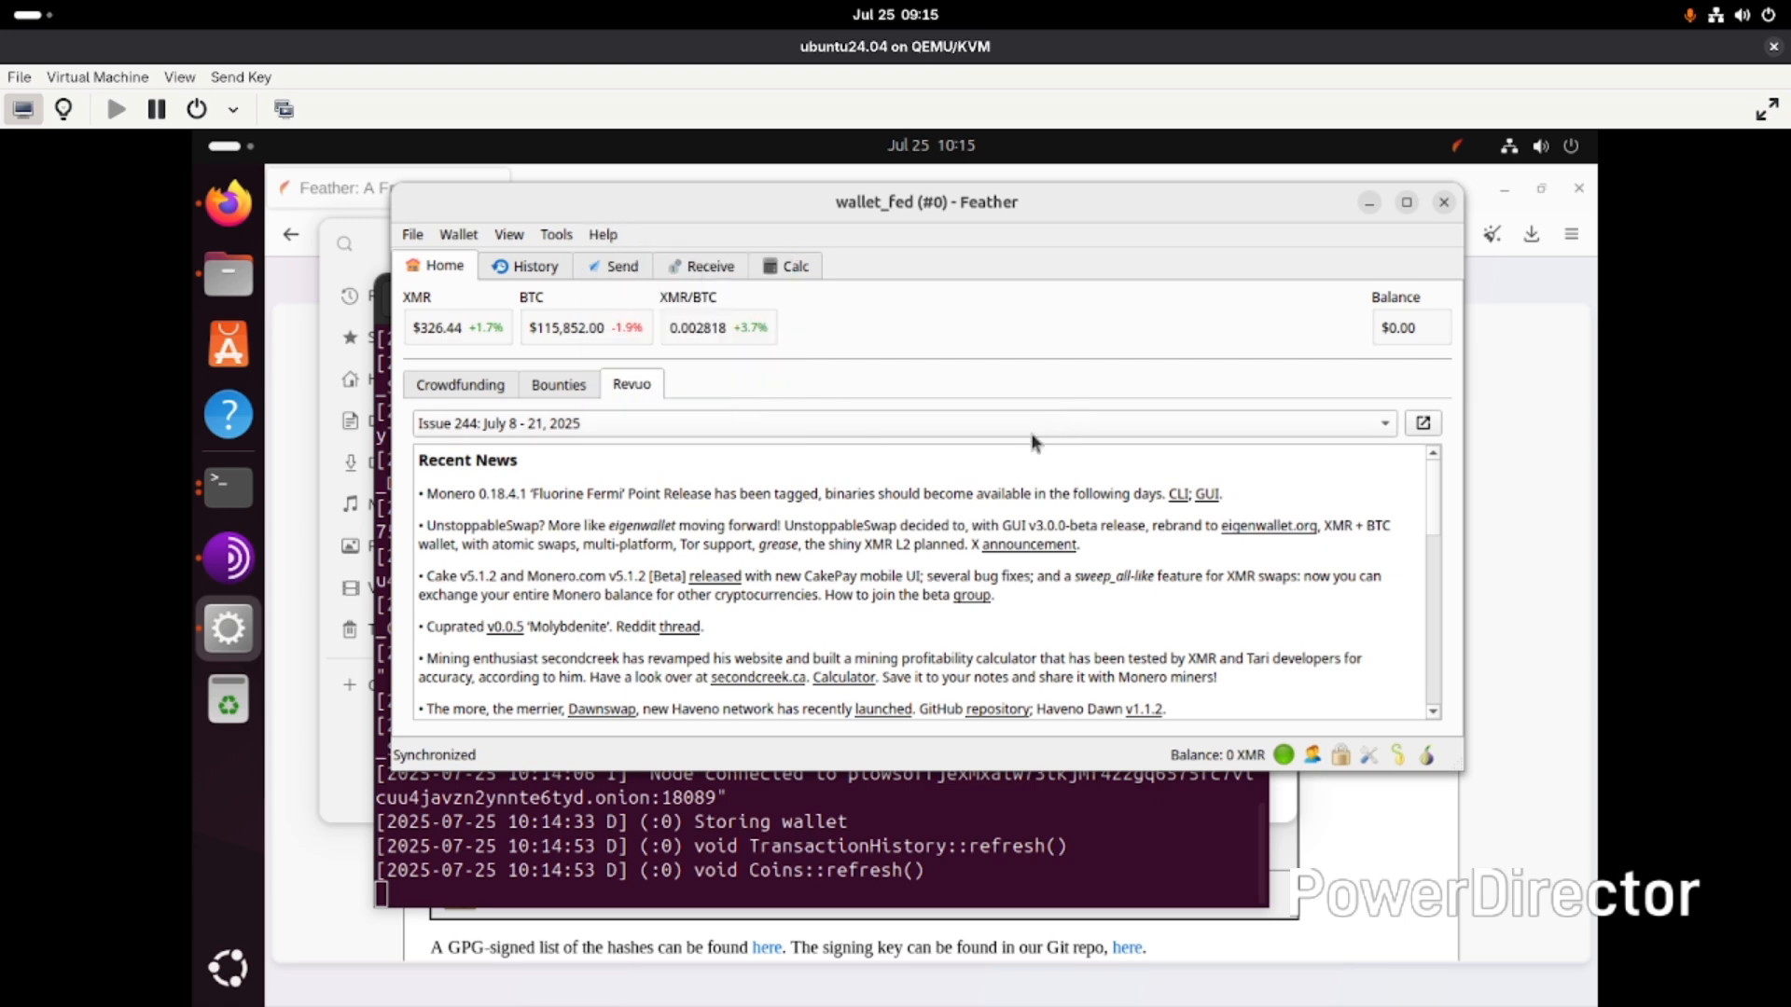
- Open the calculator and enter 1 XMR as the amount to convert
{"action": "left_click", "coordinate": [781, 268]}
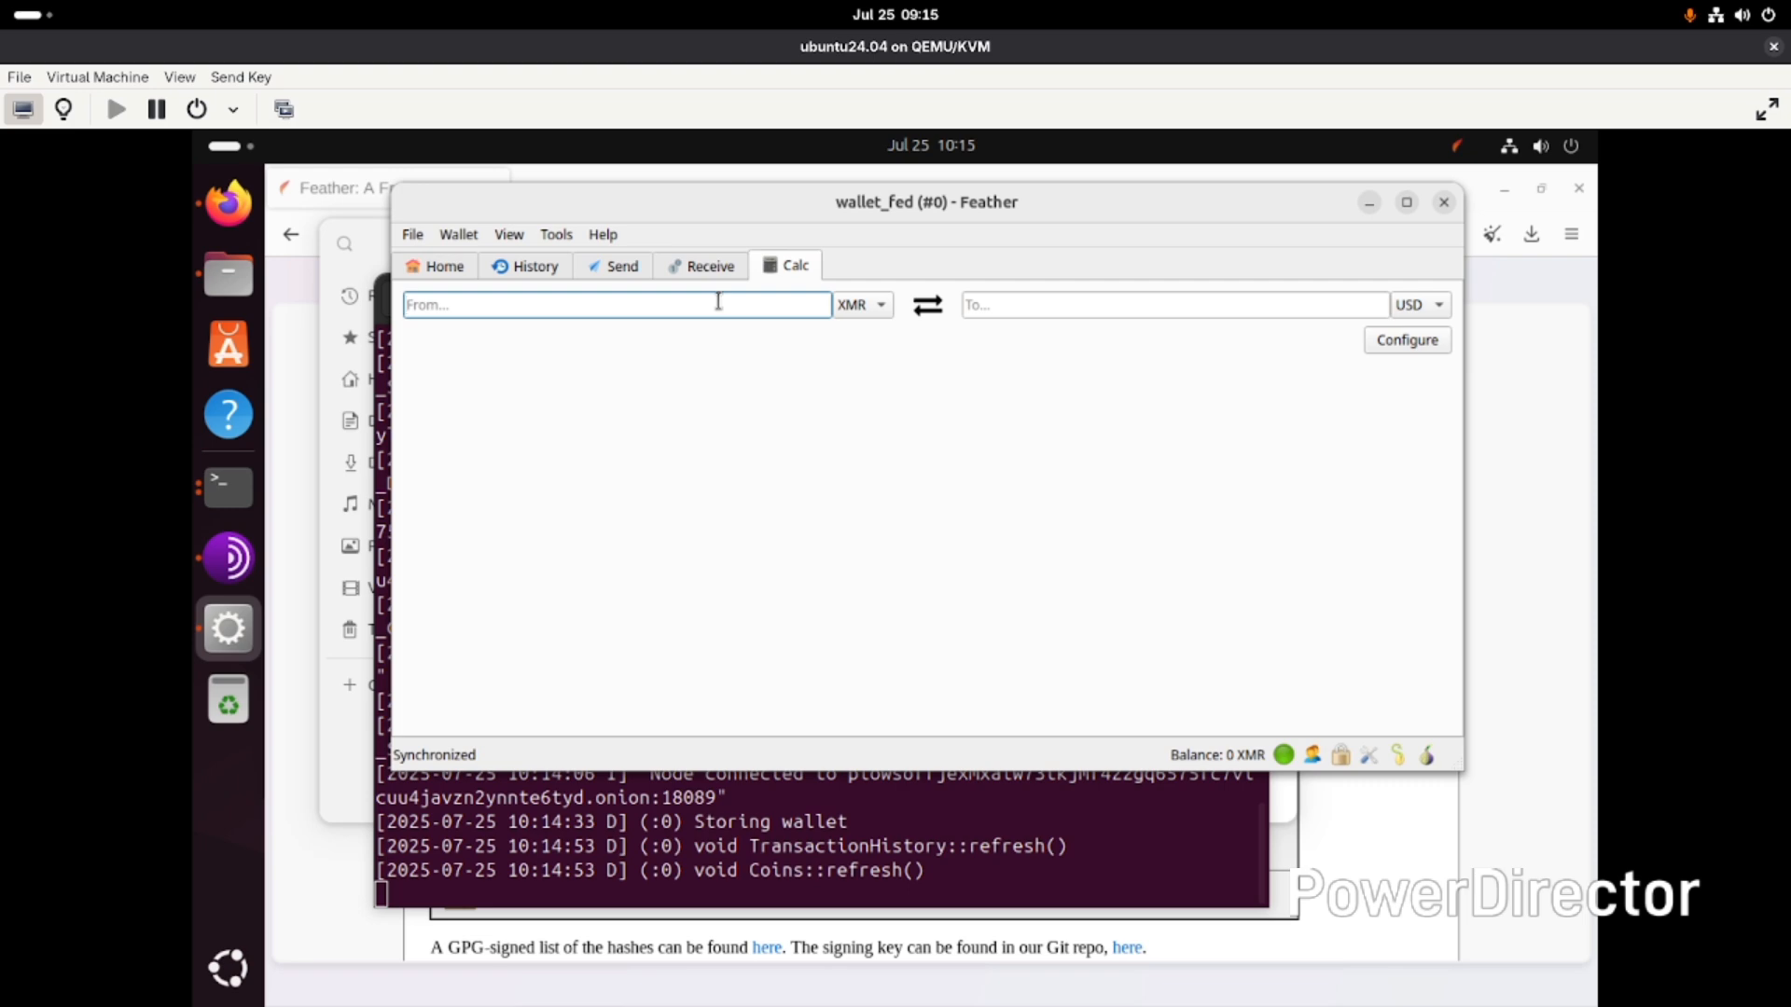
{"action": "type", "text": "1"}
- Open the receive addresses and select several addresses to view their QR codes
{"action": "left_click", "coordinate": [715, 268]}
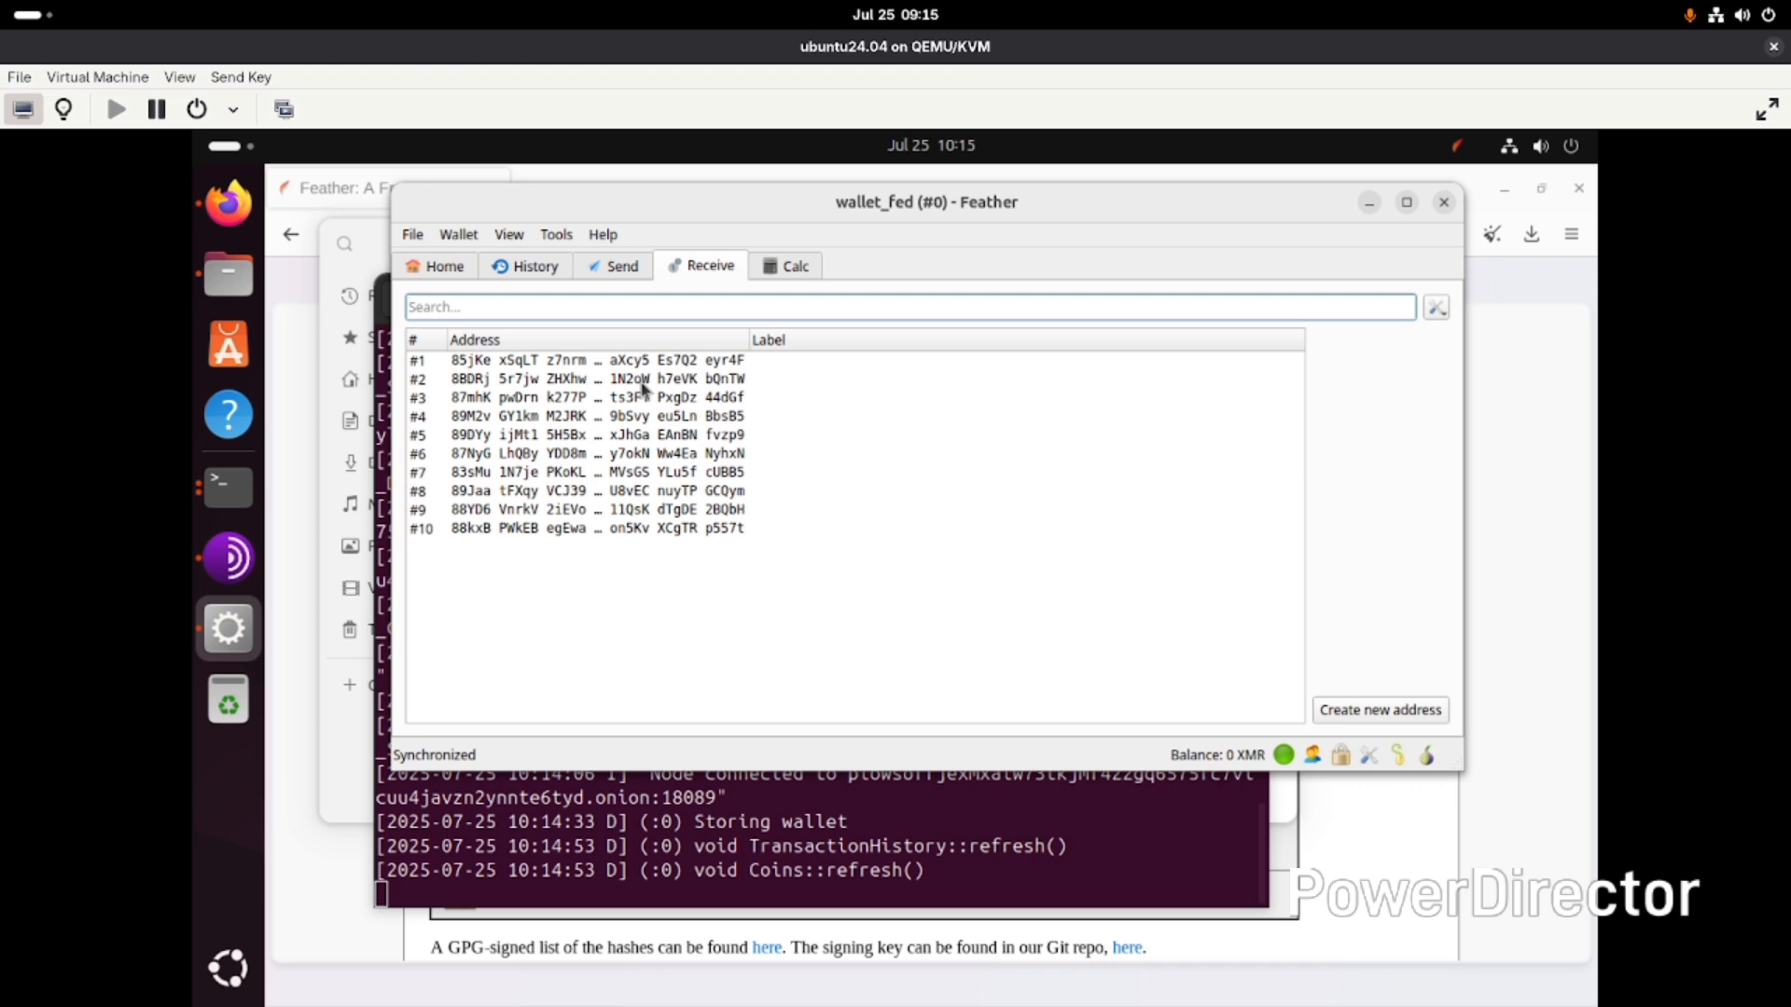
{"action": "left_click", "coordinate": [500, 363]}
{"action": "left_click", "coordinate": [494, 386]}
{"action": "left_click", "coordinate": [496, 399]}
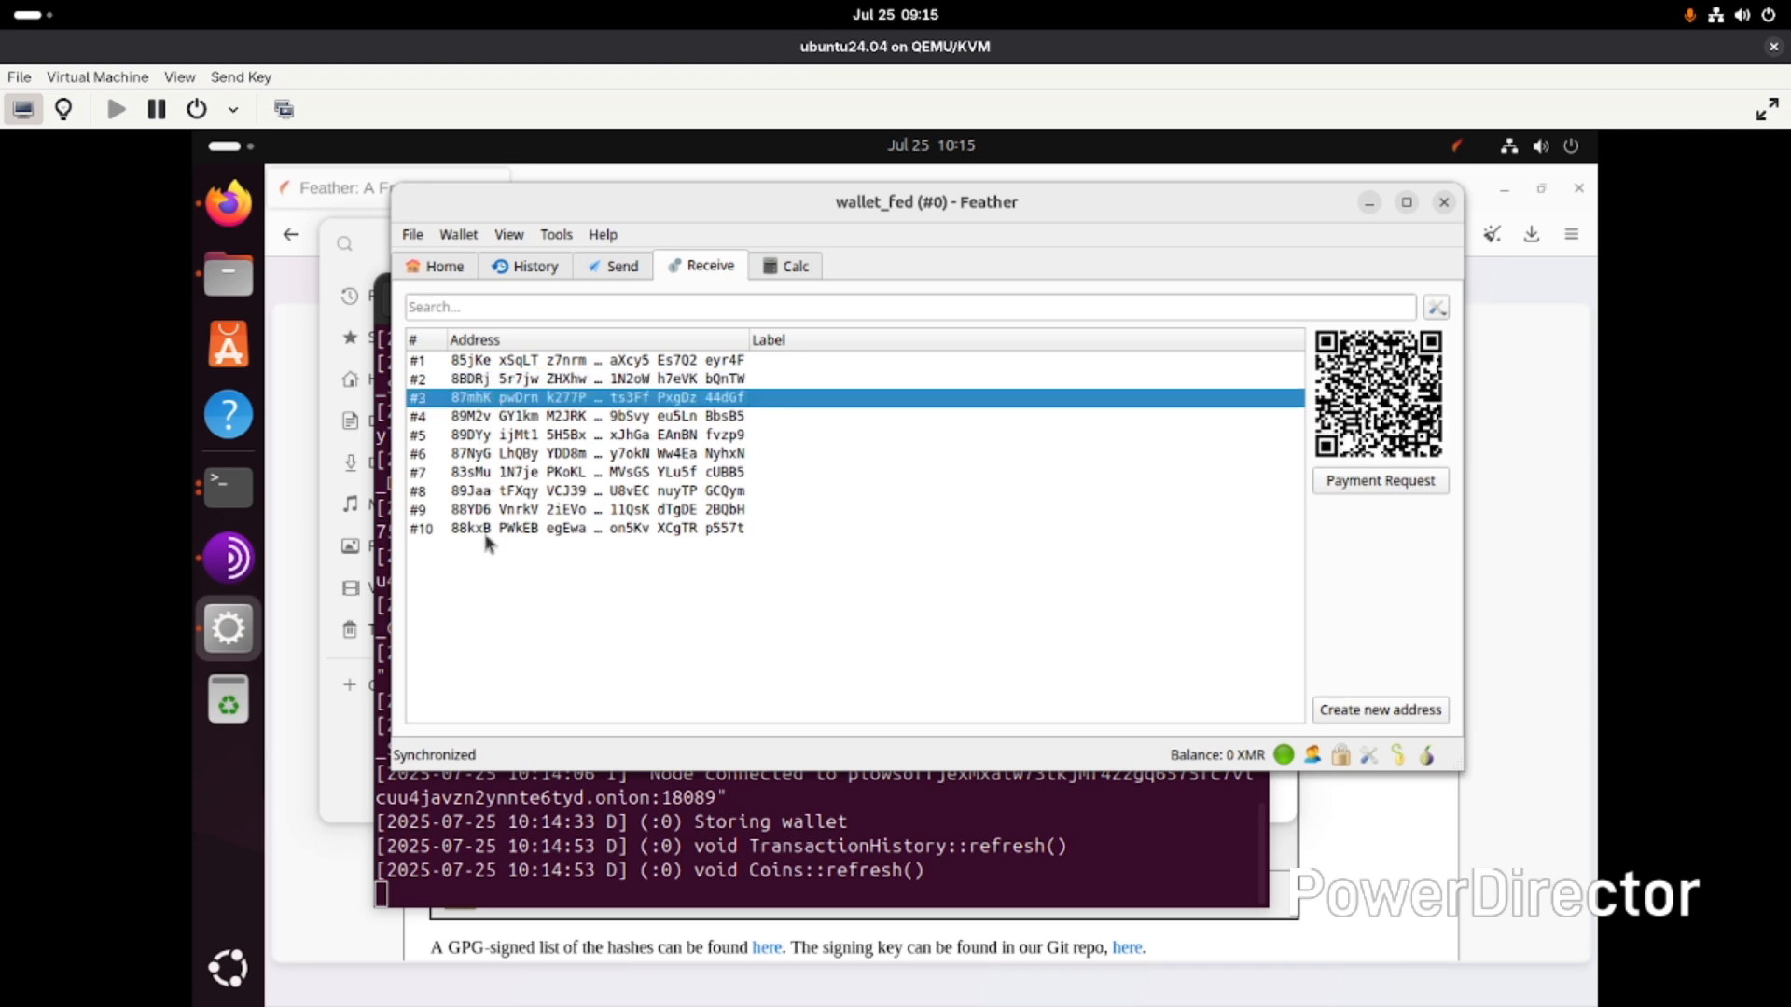
{"action": "left_click", "coordinate": [488, 530]}
{"action": "left_click", "coordinate": [511, 476]}
{"action": "left_click", "coordinate": [518, 455]}
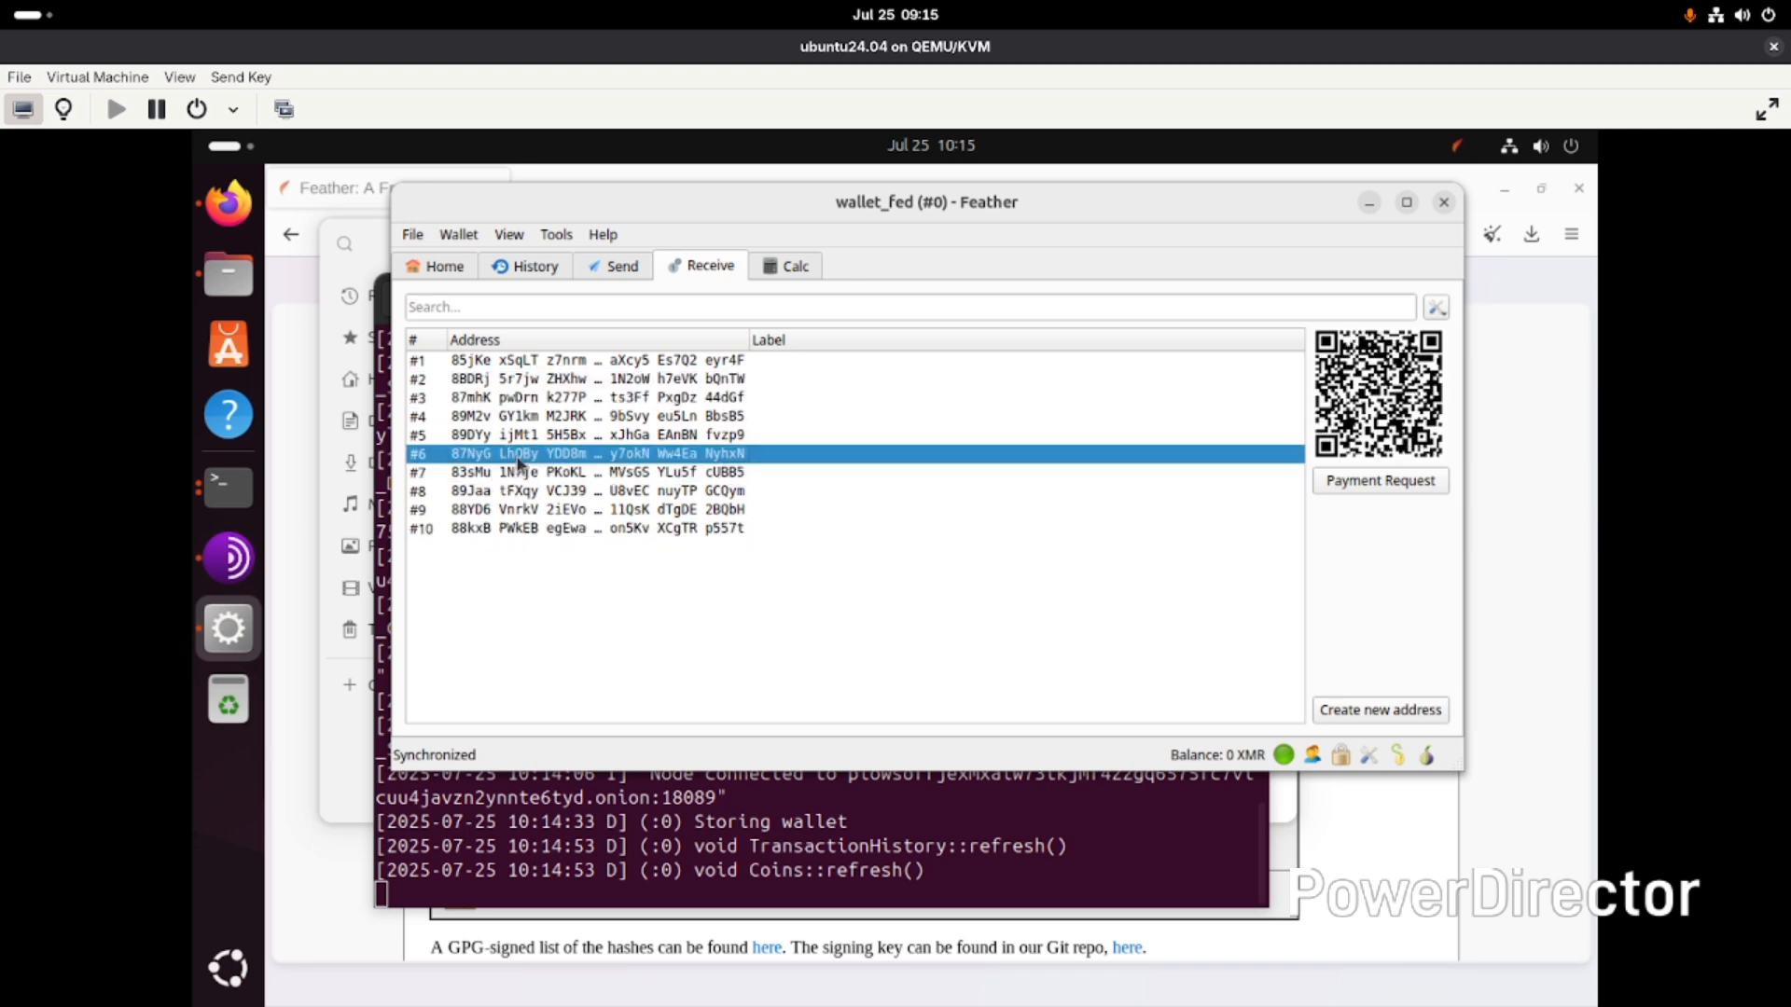
{"action": "left_click", "coordinate": [546, 401]}
- Generate new receive addresses repeatedly until the list reaches address #30
{"action": "left_click", "coordinate": [1355, 712]}
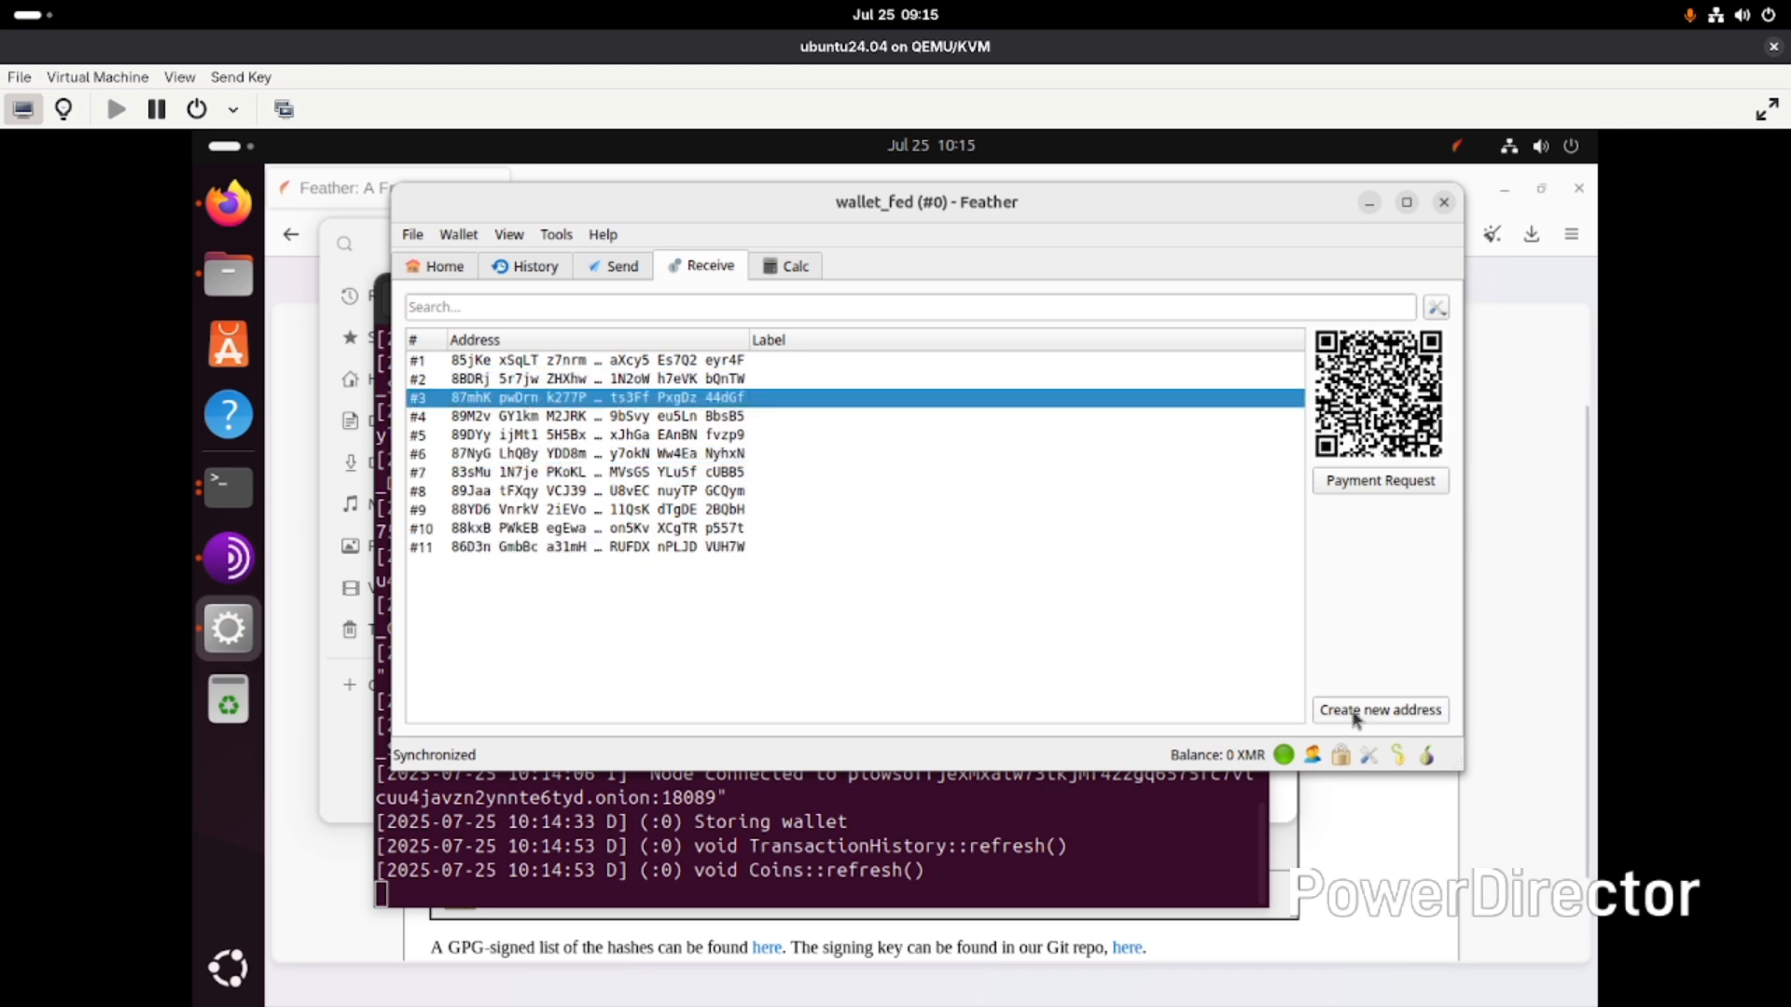
{"action": "left_click", "coordinate": [1355, 712]}
{"action": "left_click", "coordinate": [1354, 712]}
{"action": "left_click", "coordinate": [1354, 713]}
{"action": "left_click", "coordinate": [1354, 713]}
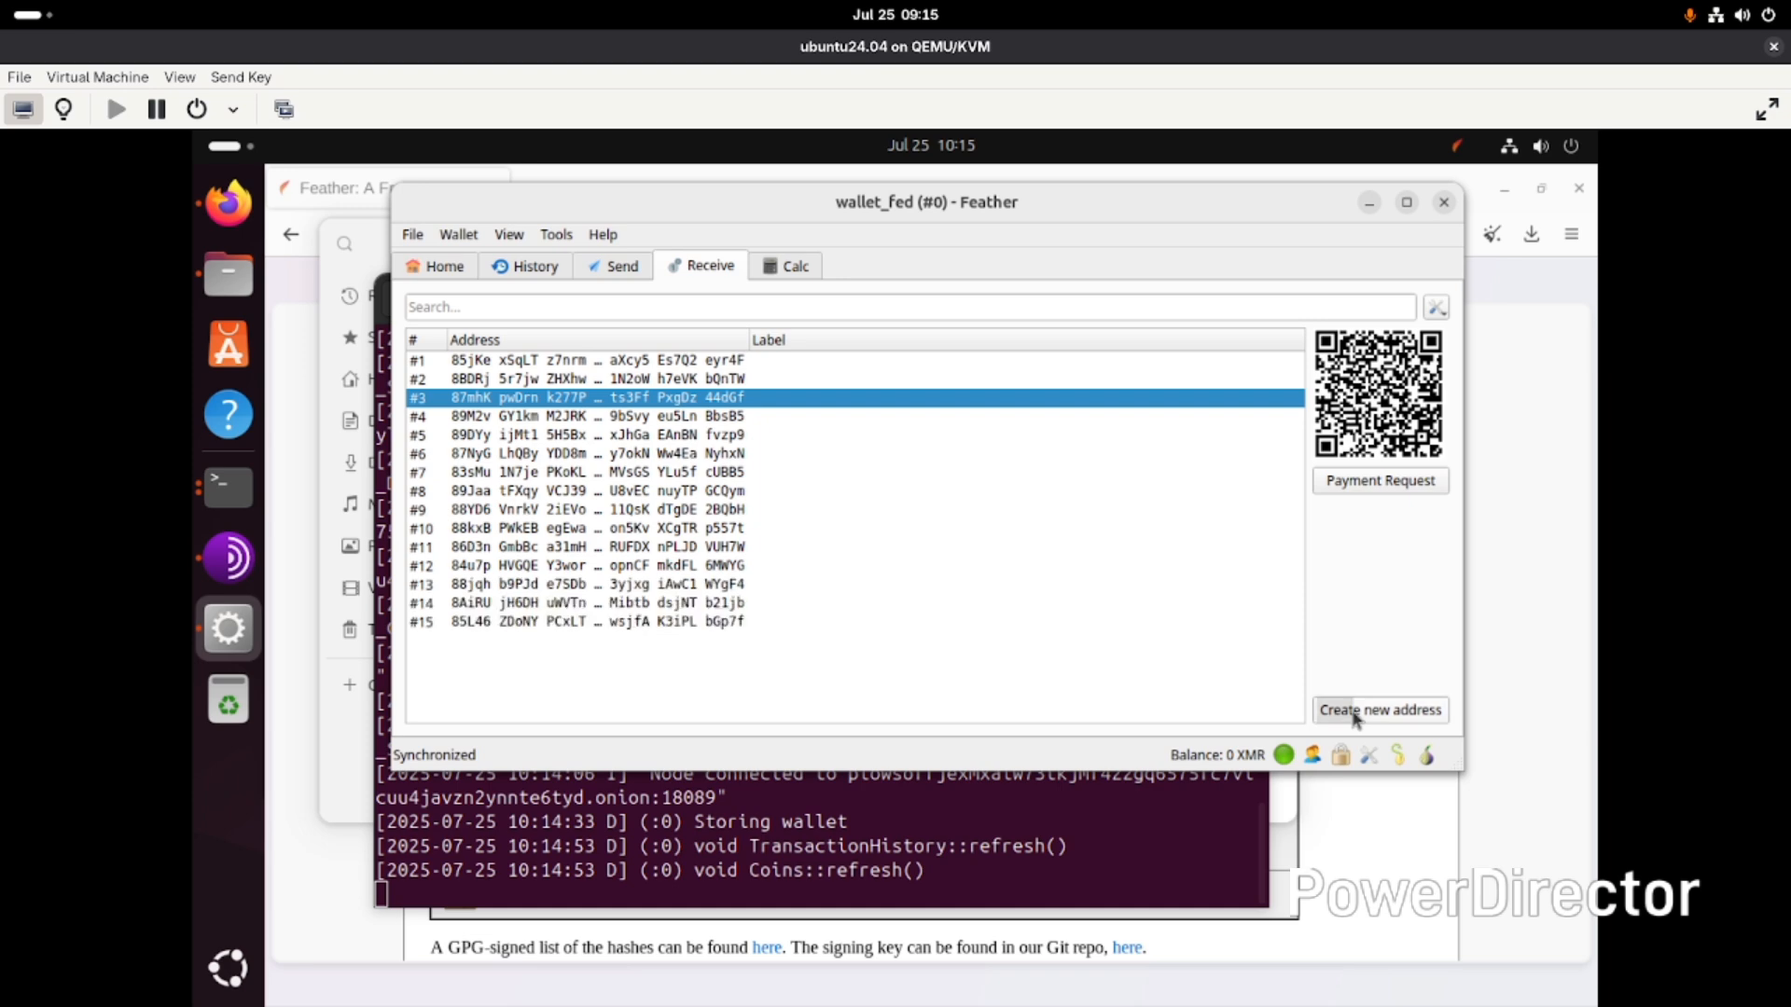
{"action": "left_click", "coordinate": [1355, 713]}
{"action": "left_click", "coordinate": [1354, 712]}
{"action": "left_click", "coordinate": [1354, 713]}
{"action": "left_click", "coordinate": [1354, 712]}
{"action": "left_click", "coordinate": [1354, 713]}
{"action": "left_click", "coordinate": [1355, 719]}
{"action": "left_click", "coordinate": [1355, 719]}
{"action": "left_click", "coordinate": [1354, 719]}
{"action": "left_click", "coordinate": [1354, 719]}
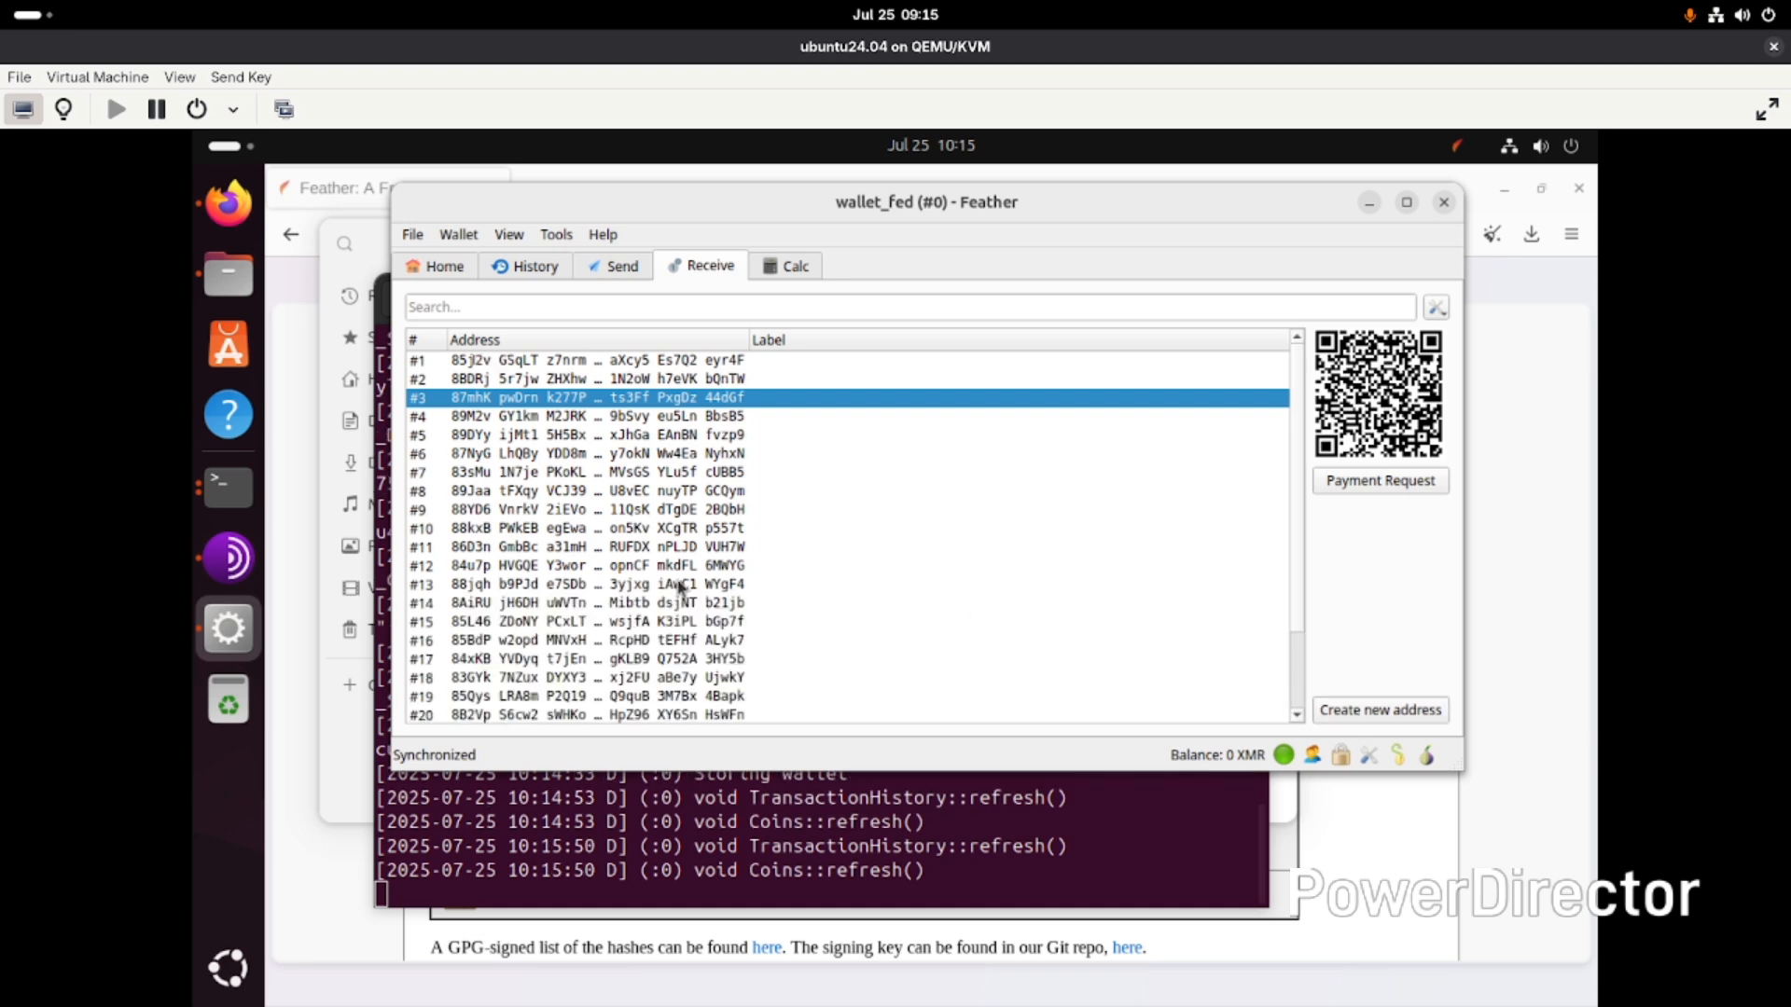
{"action": "scroll", "coordinate": [678, 590], "scroll_direction": "down", "scroll_amount": 2}
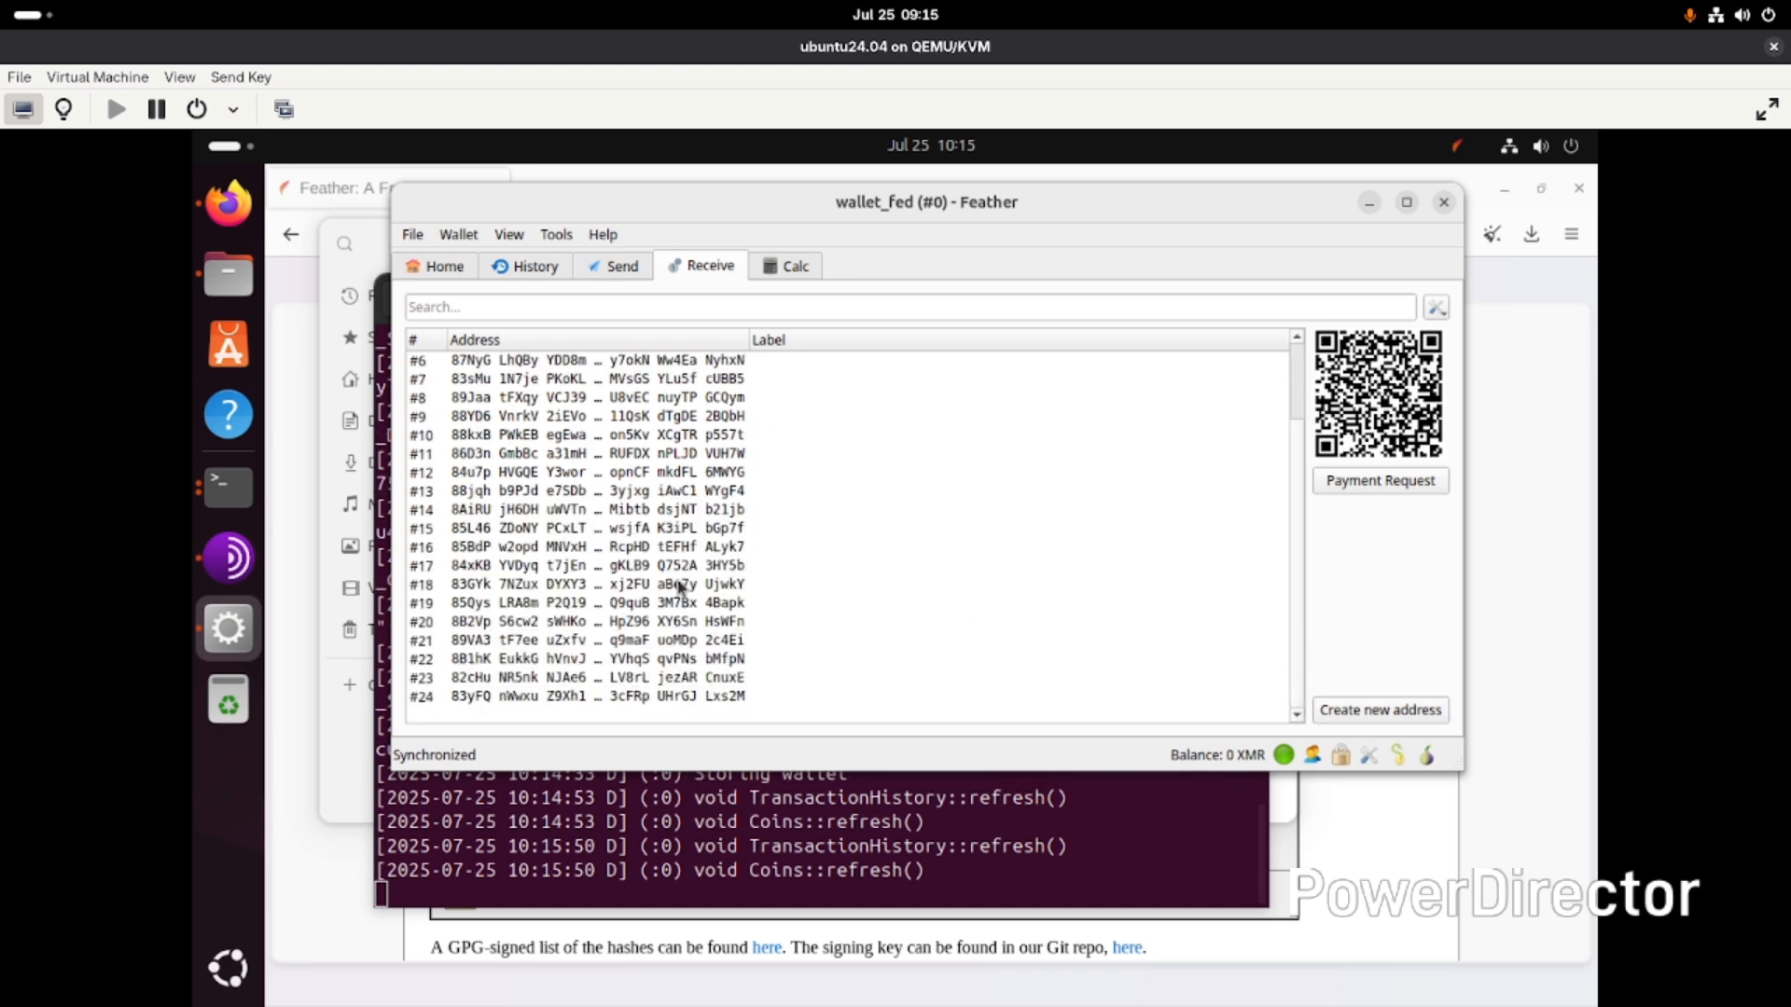
{"action": "left_click", "coordinate": [1341, 720]}
{"action": "left_click", "coordinate": [1341, 720]}
{"action": "scroll", "coordinate": [910, 515], "scroll_direction": "down", "scroll_amount": 2}
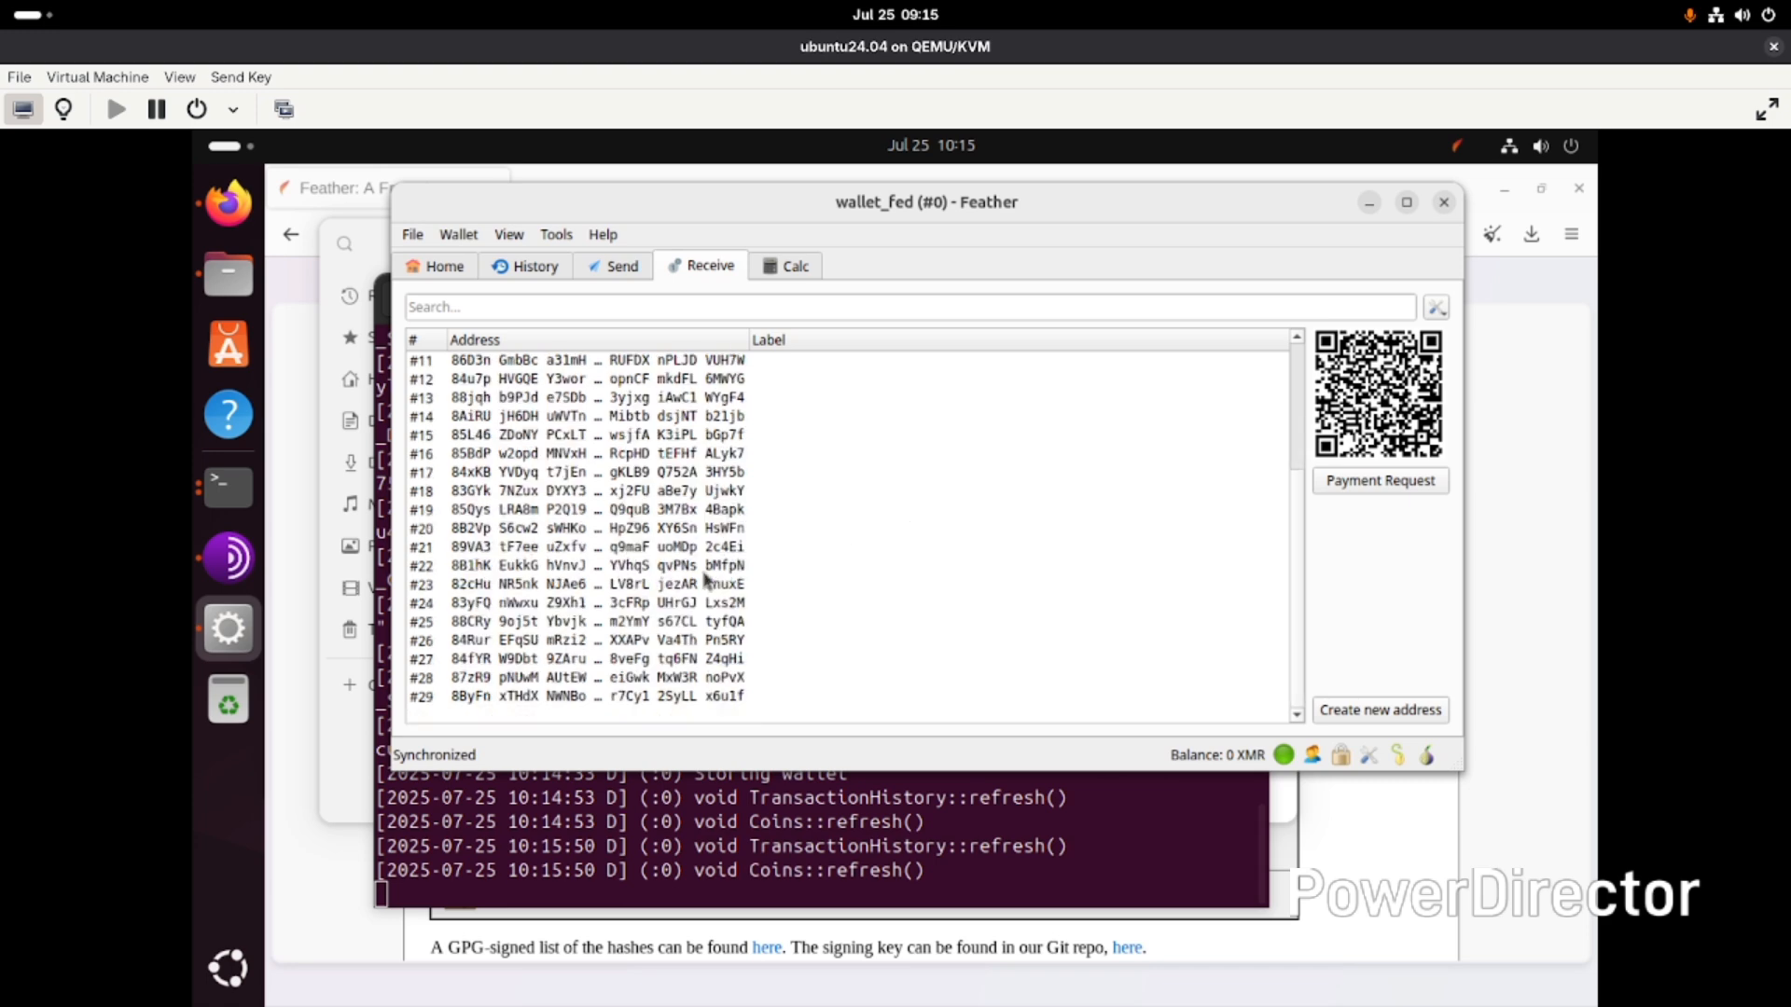
{"action": "left_click", "coordinate": [1333, 714]}
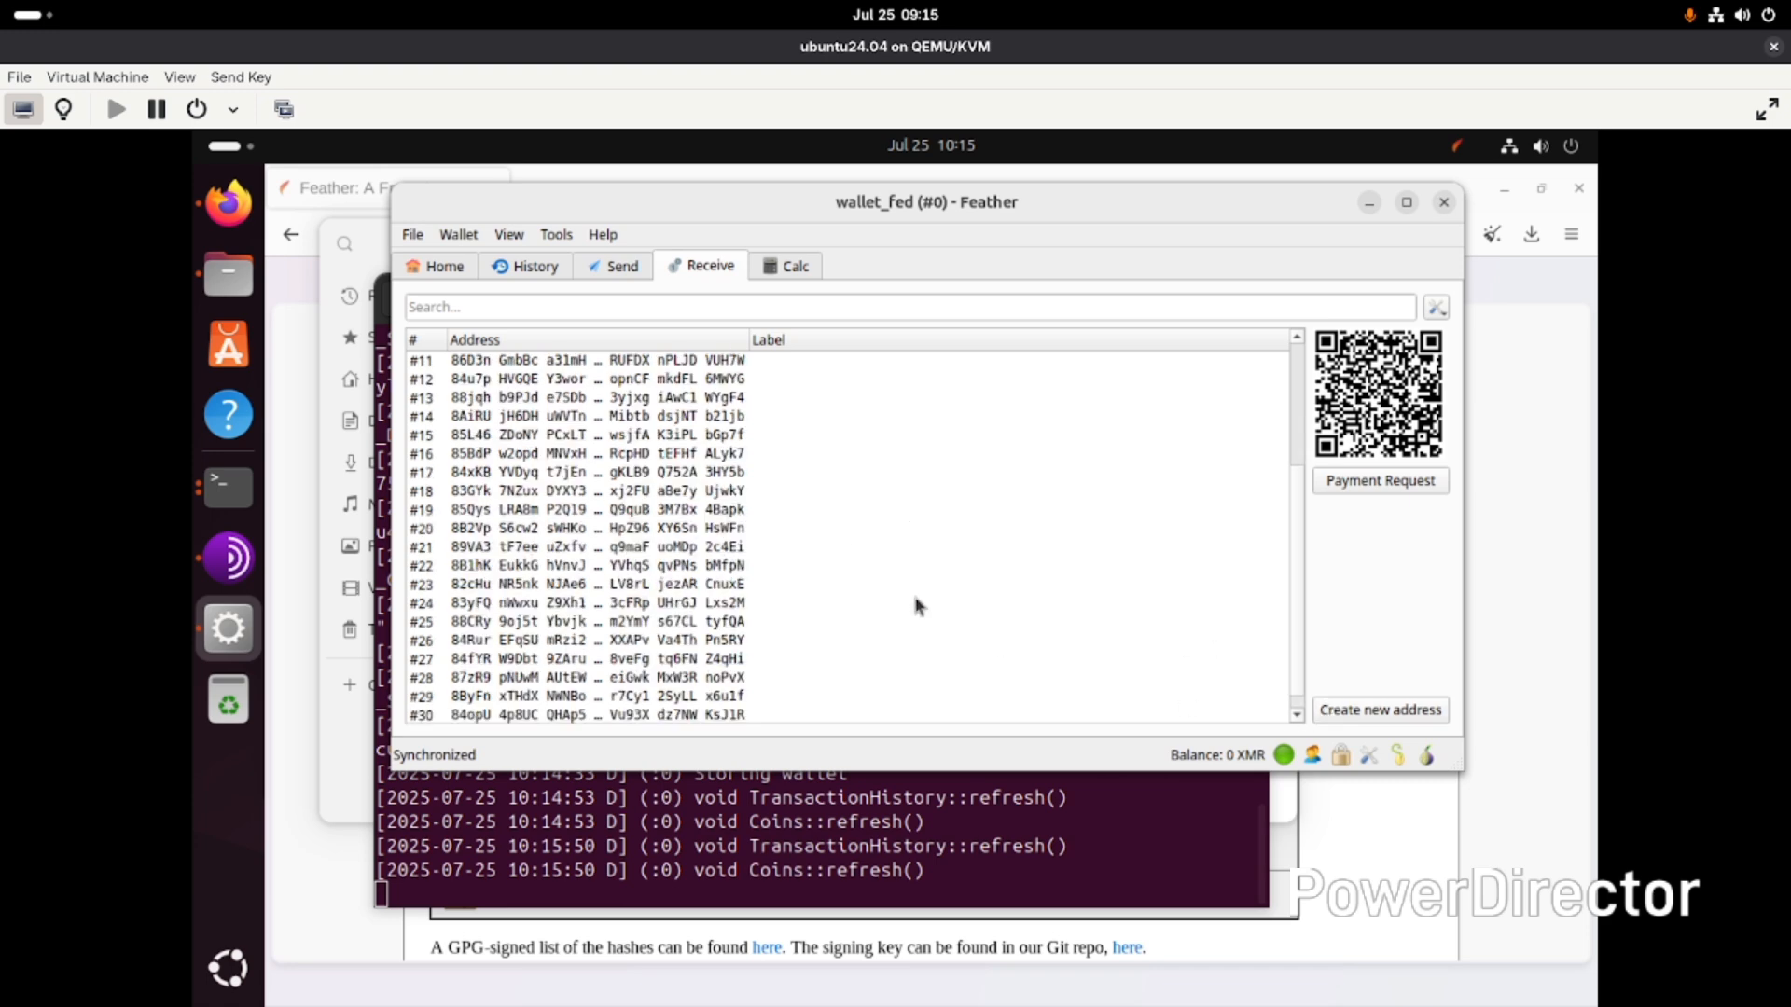
- Scroll through the address list and review the list's display options
{"action": "scroll", "coordinate": [839, 539], "scroll_direction": "down", "scroll_amount": 1}
{"action": "scroll", "coordinate": [746, 625], "scroll_direction": "up", "scroll_amount": 5}
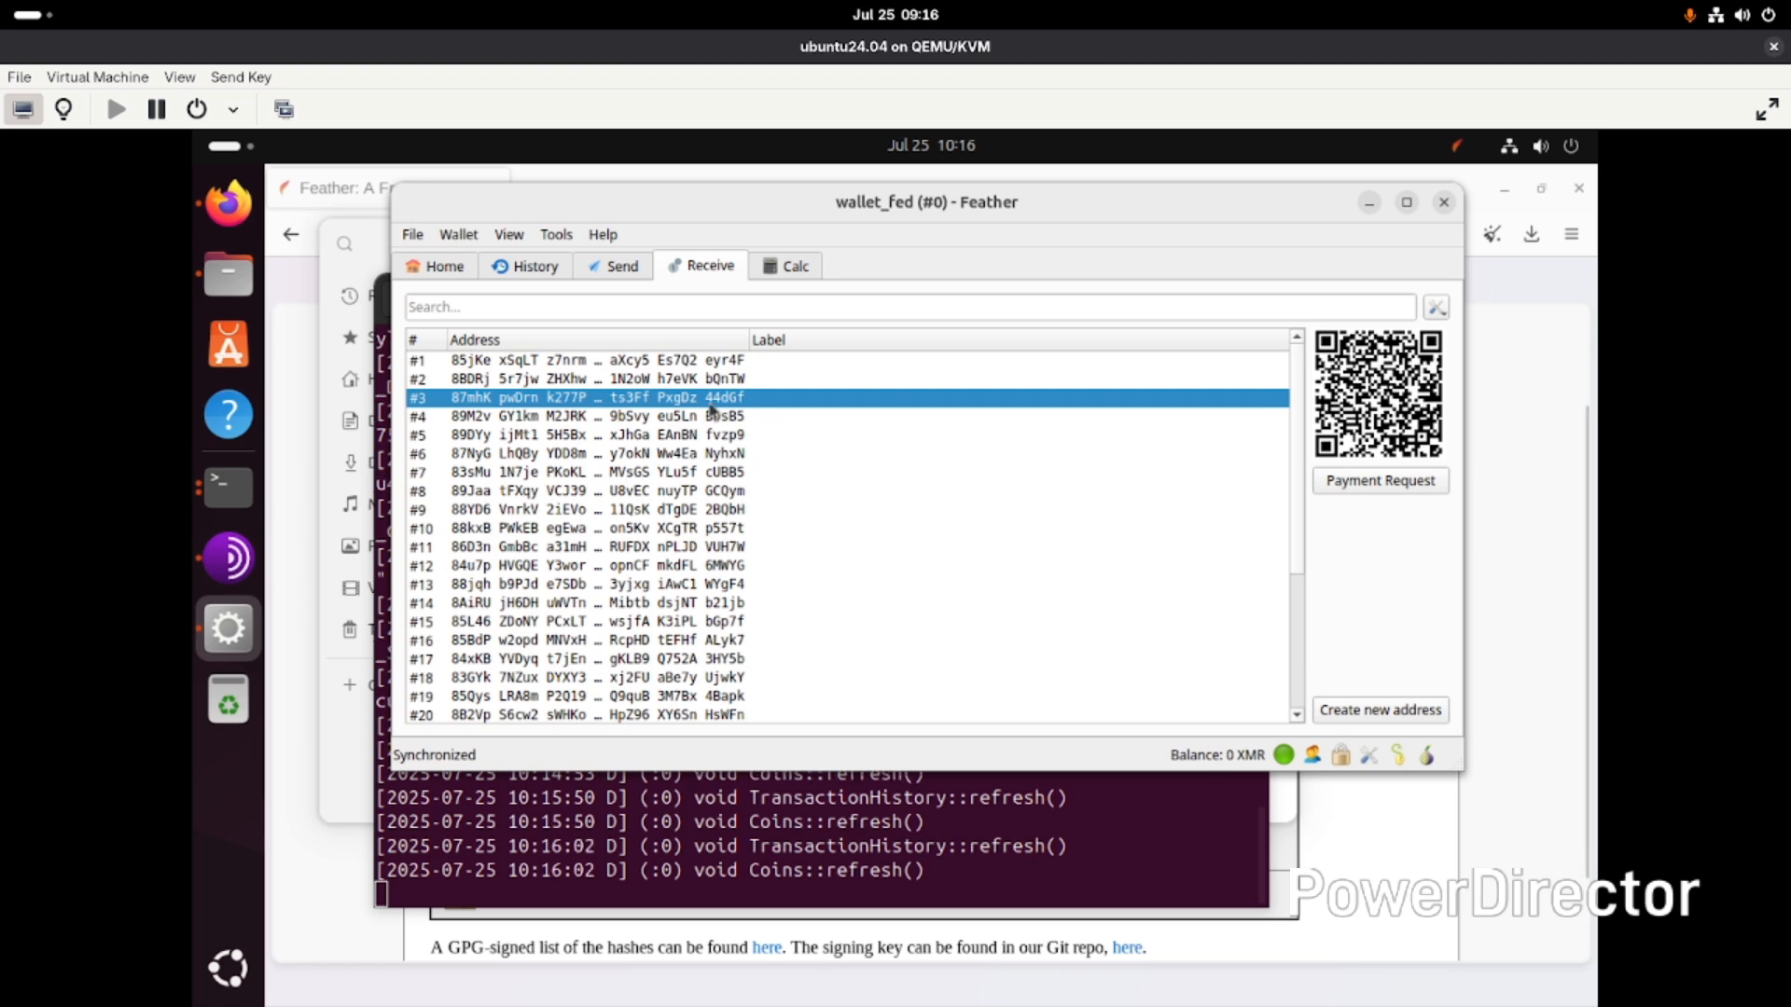
{"action": "scroll", "coordinate": [719, 574], "scroll_direction": "down", "scroll_amount": 3}
{"action": "scroll", "coordinate": [886, 536], "scroll_direction": "down", "scroll_amount": 1}
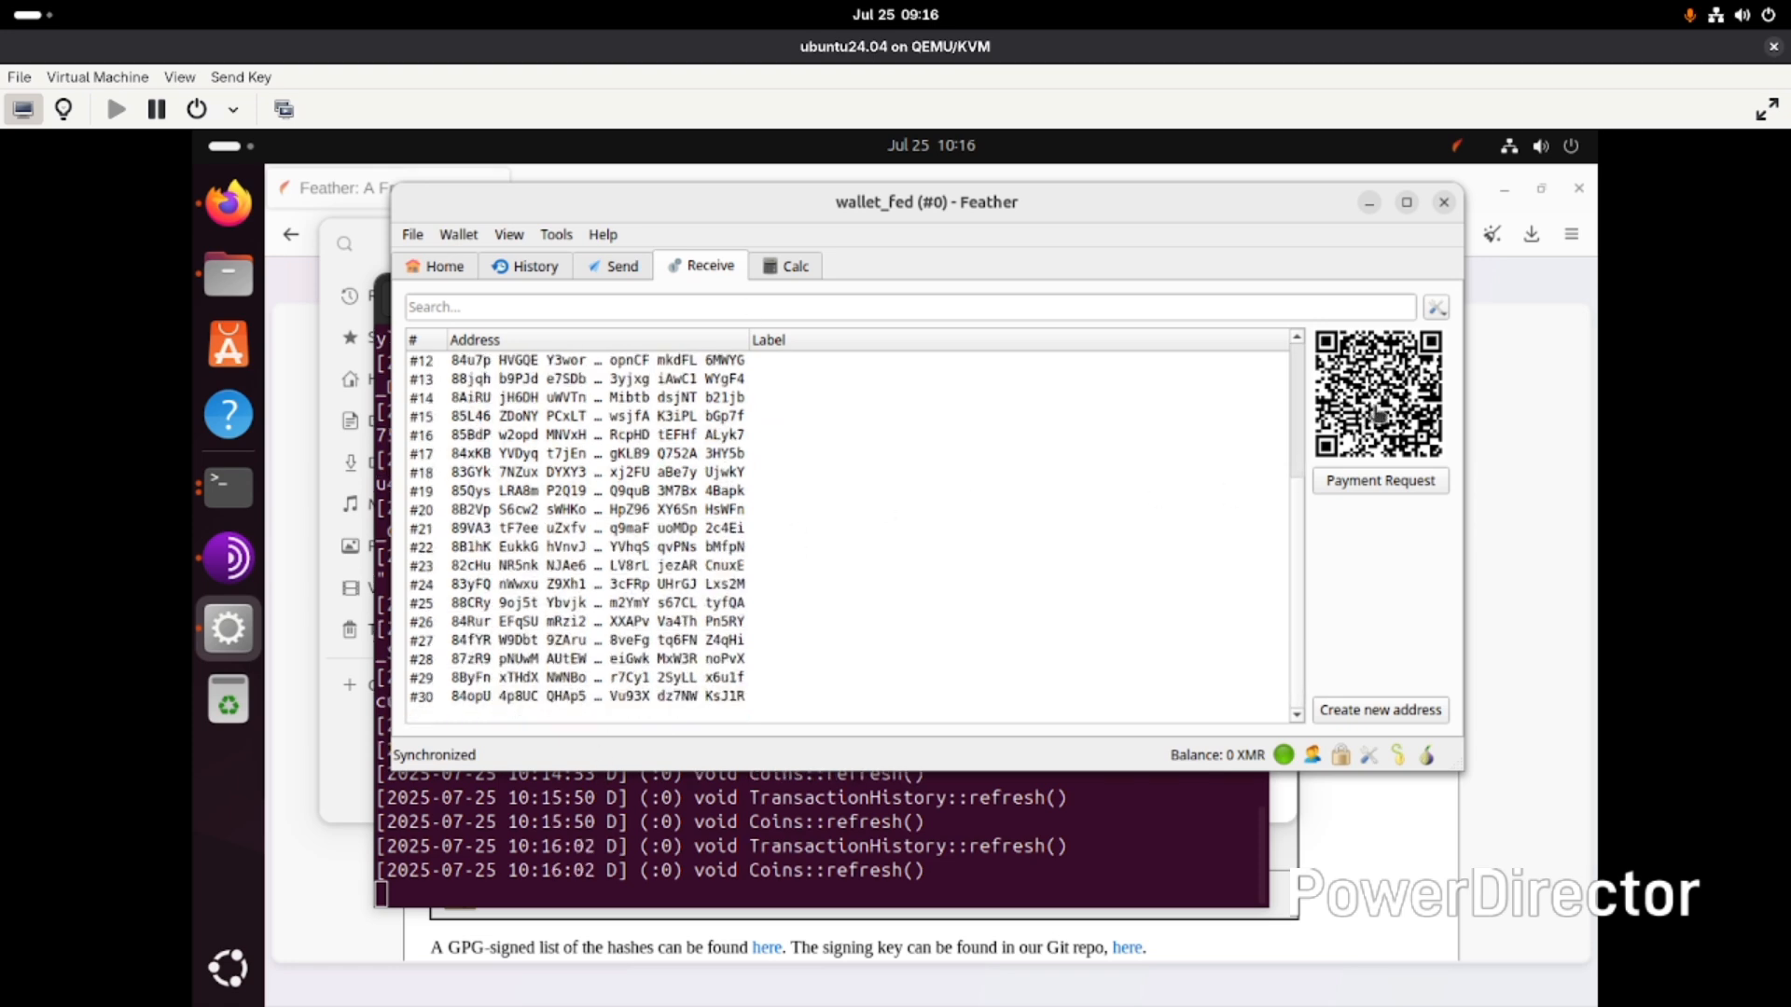
{"action": "left_click", "coordinate": [1437, 310]}
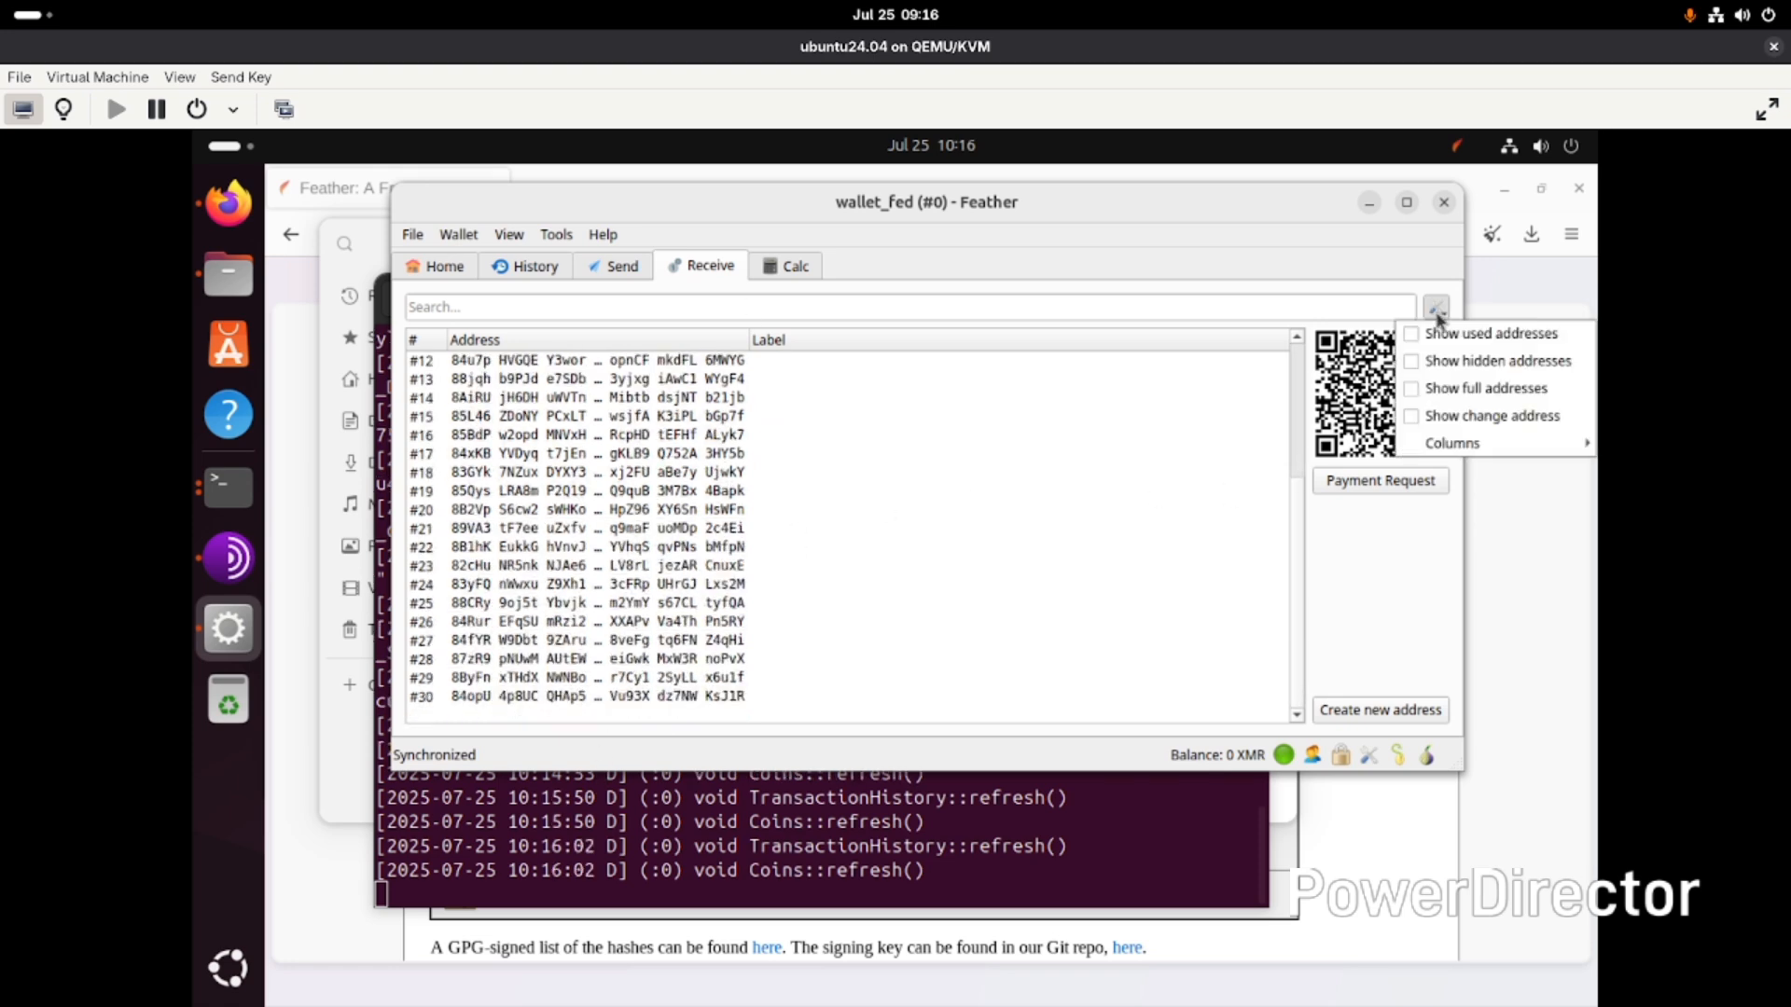
{"action": "left_click", "coordinate": [1072, 521]}
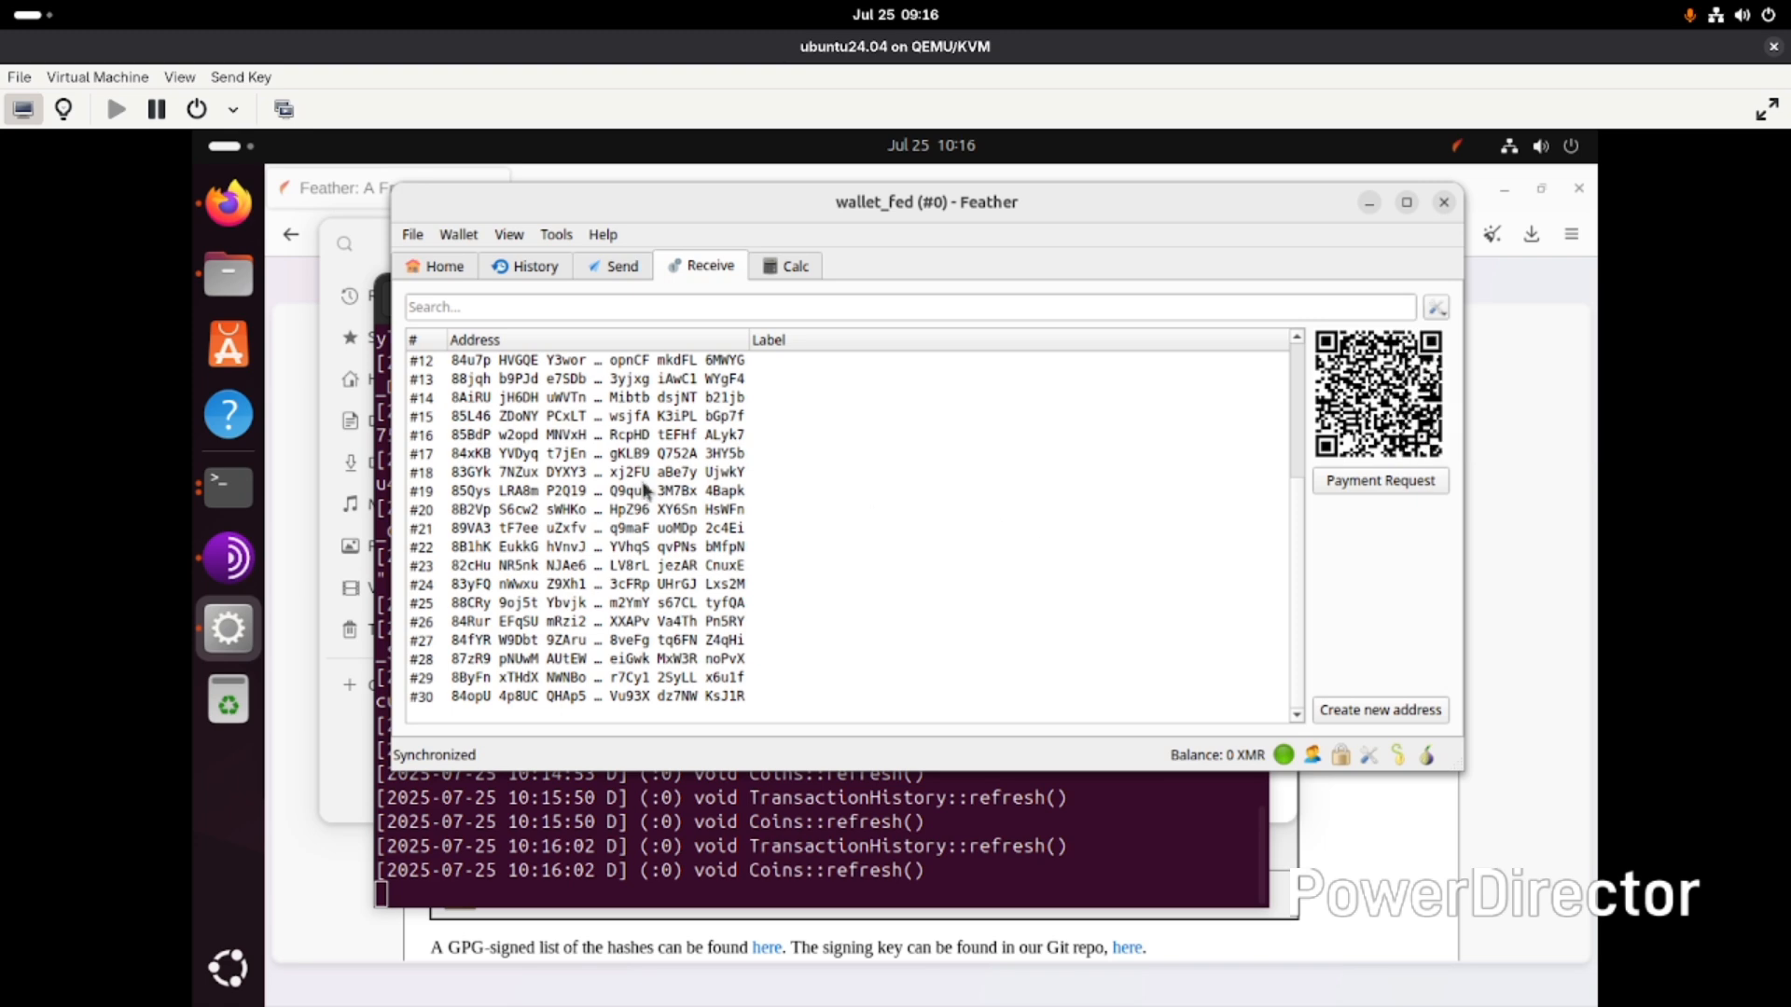
- Create a payment request for address #18, copy its link, and close the dialog
{"action": "left_click", "coordinate": [644, 480]}
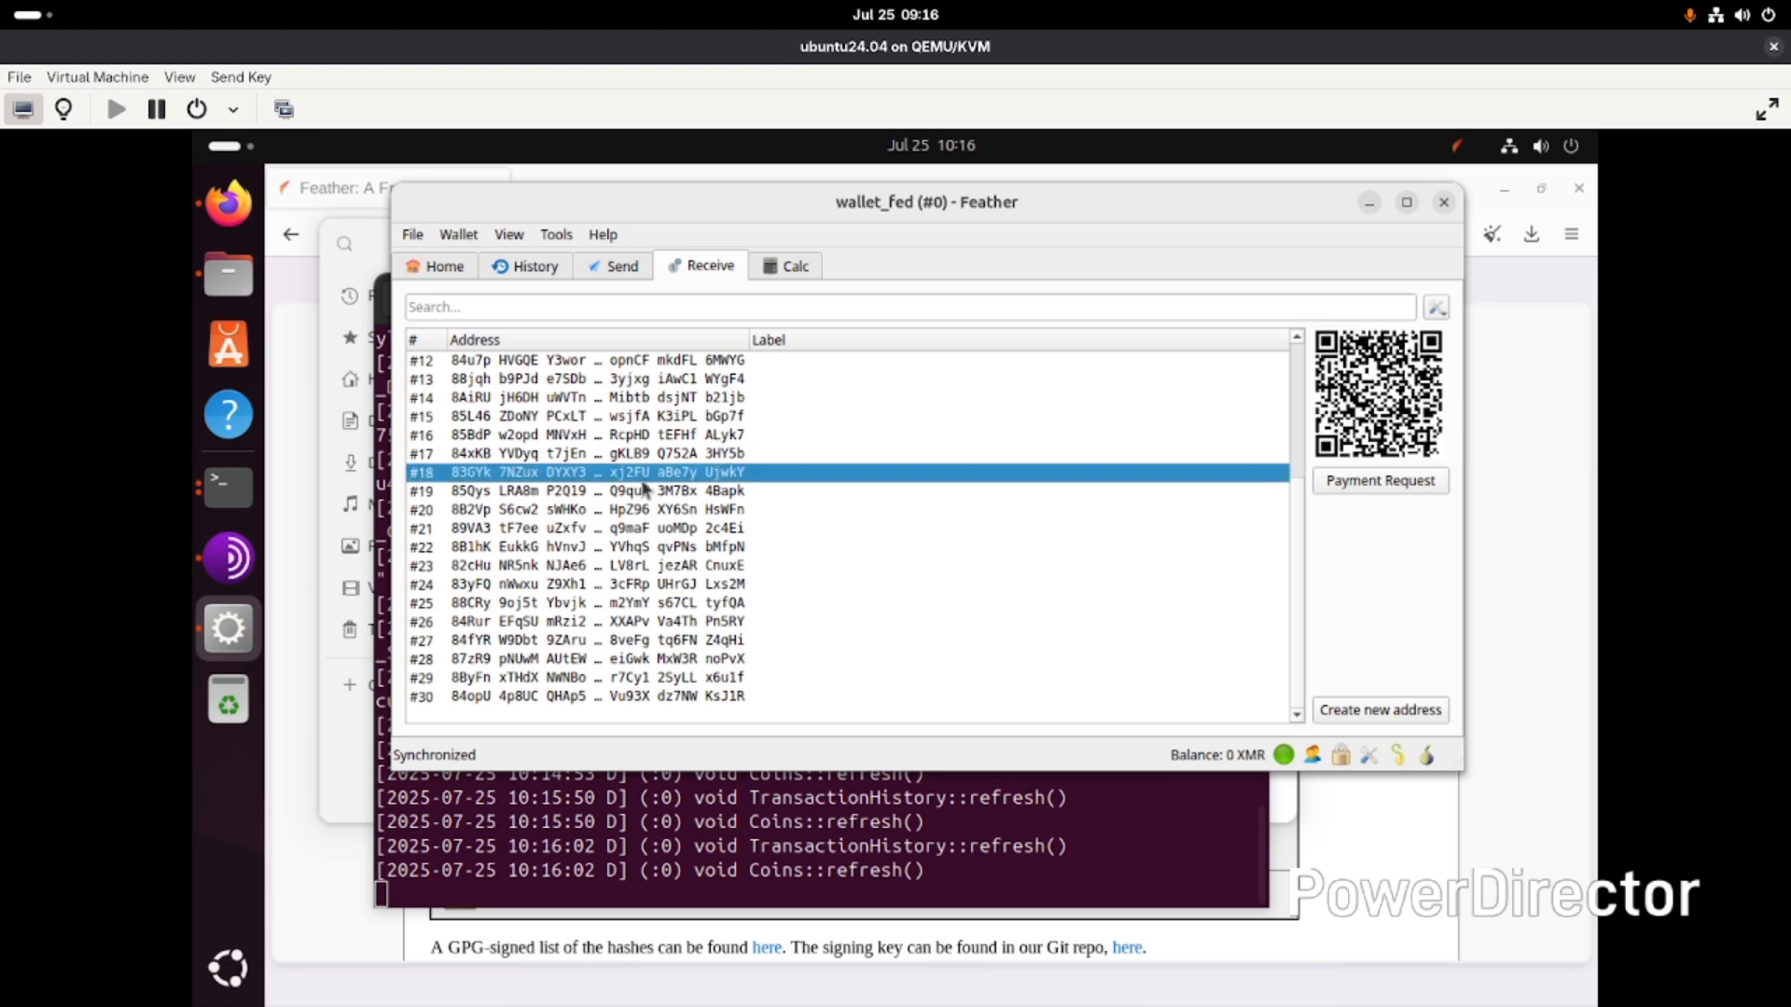
{"action": "left_click", "coordinate": [1376, 478]}
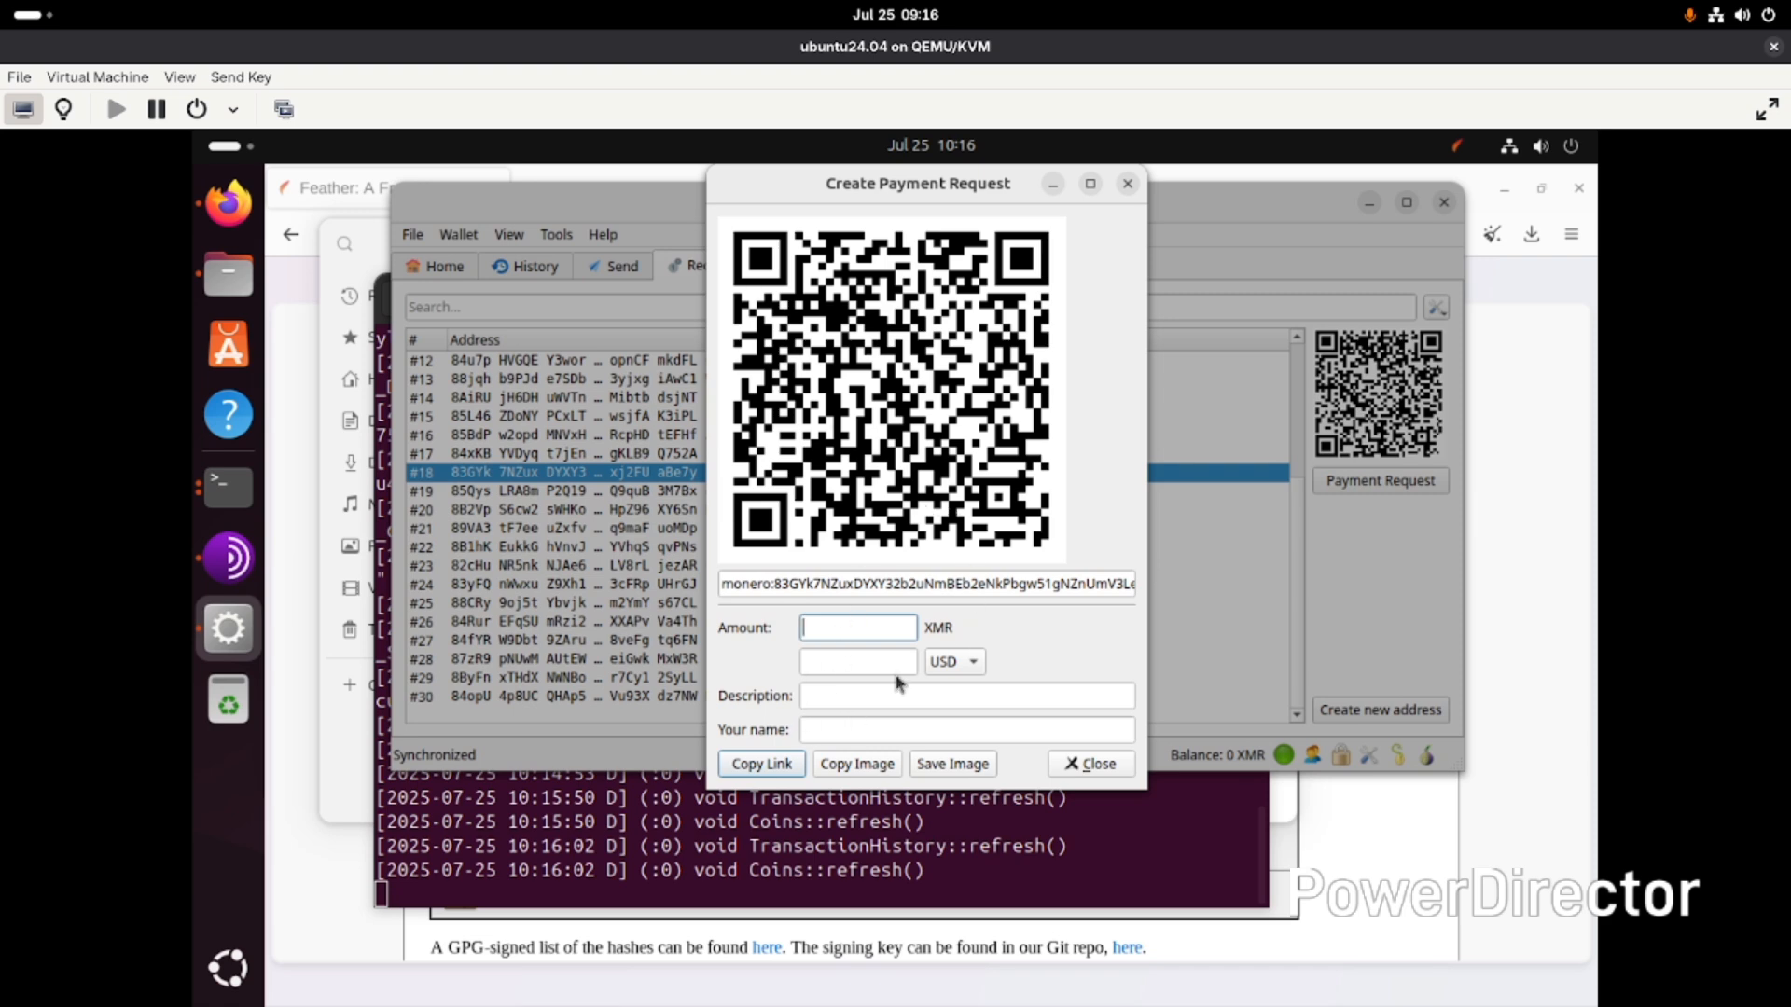
{"action": "left_click", "coordinate": [771, 771]}
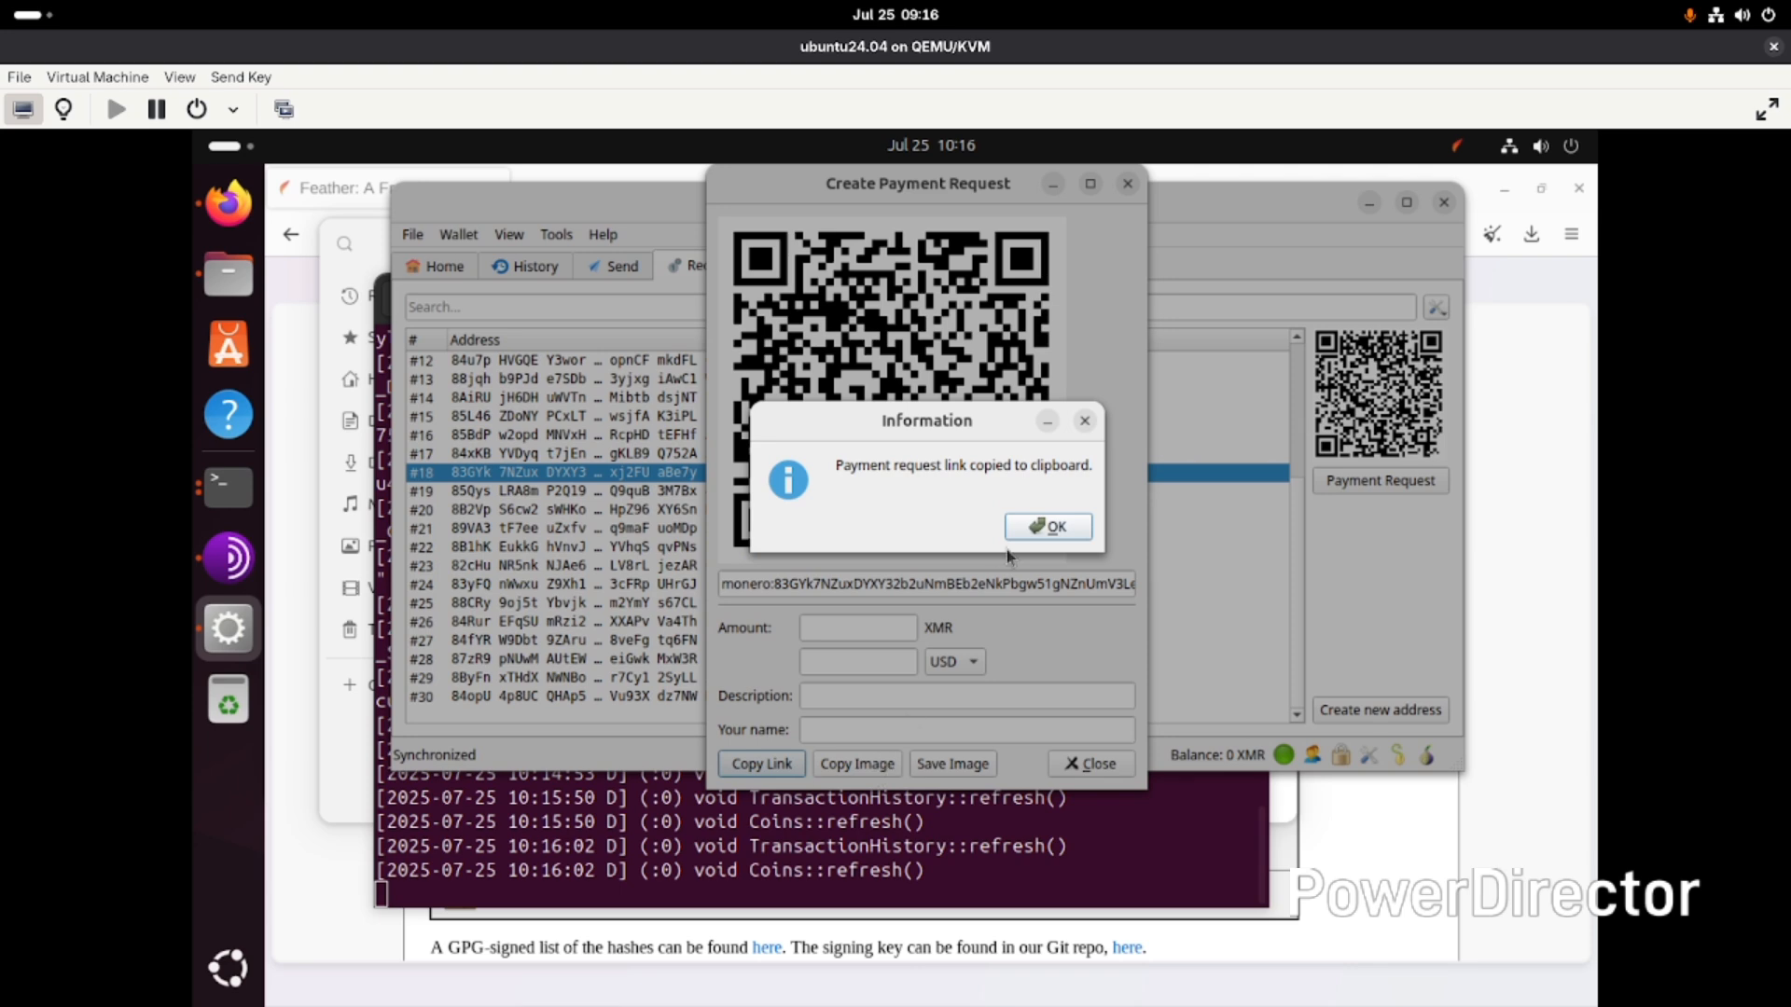
{"action": "left_click", "coordinate": [1083, 422]}
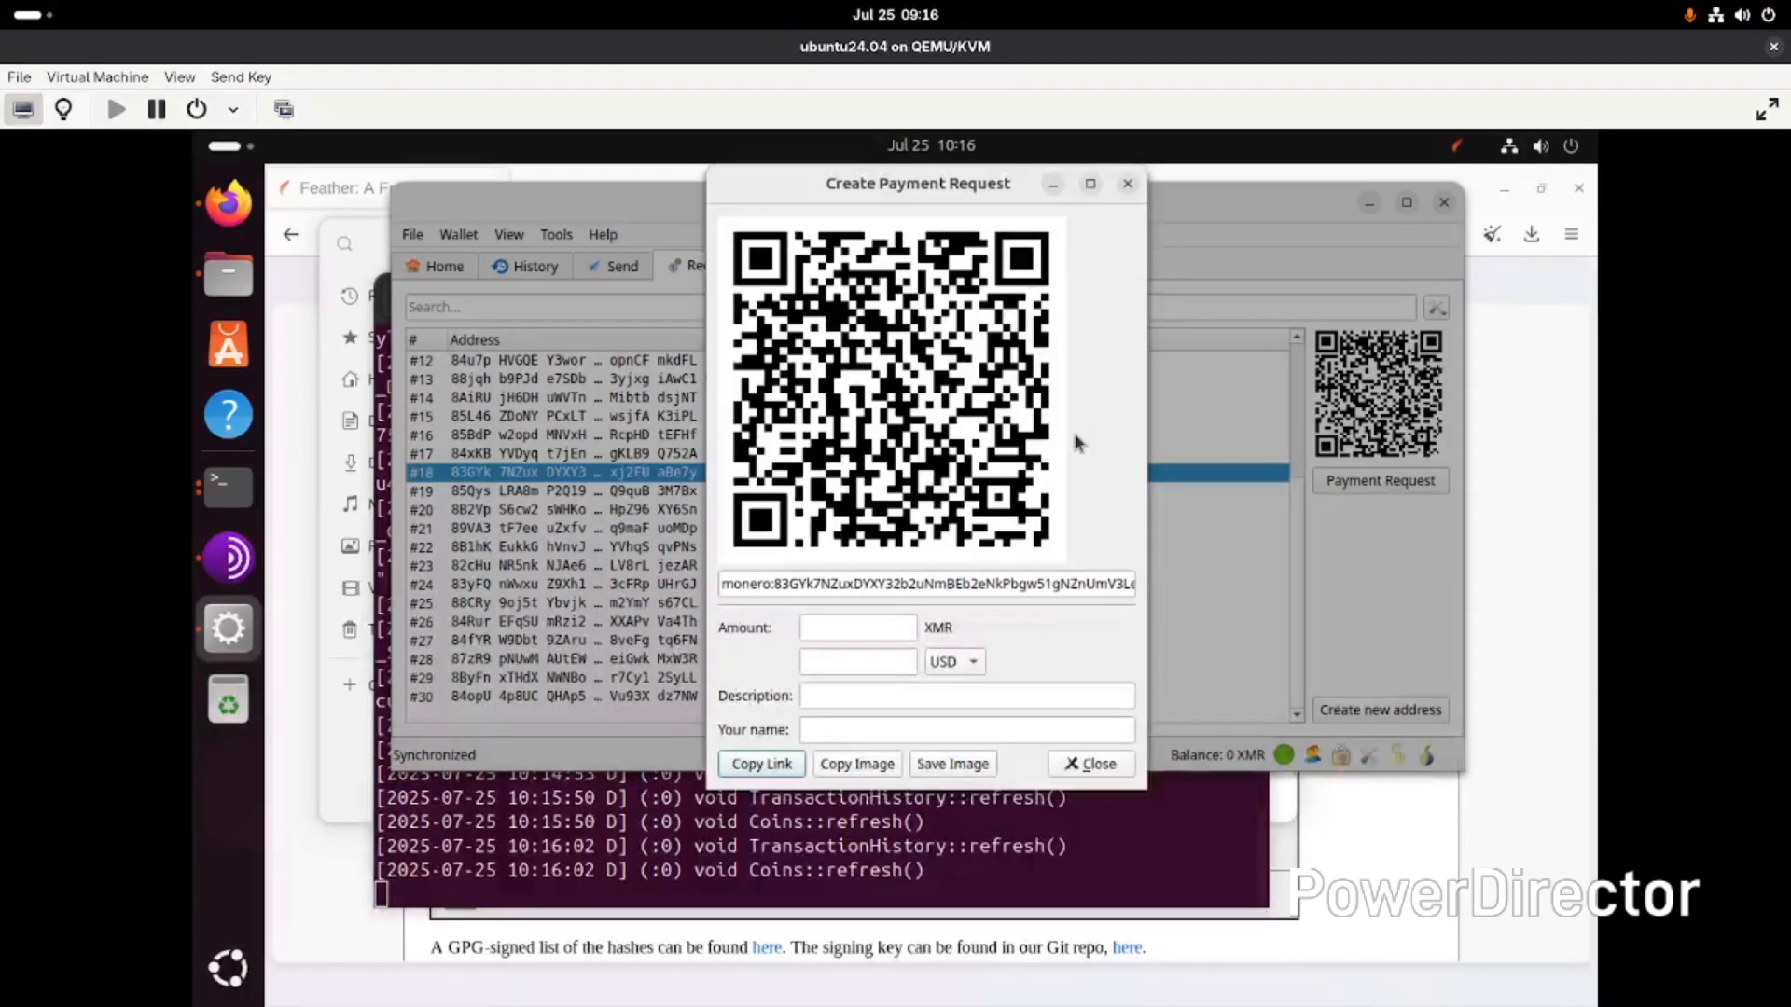
{"action": "left_click", "coordinate": [1106, 763]}
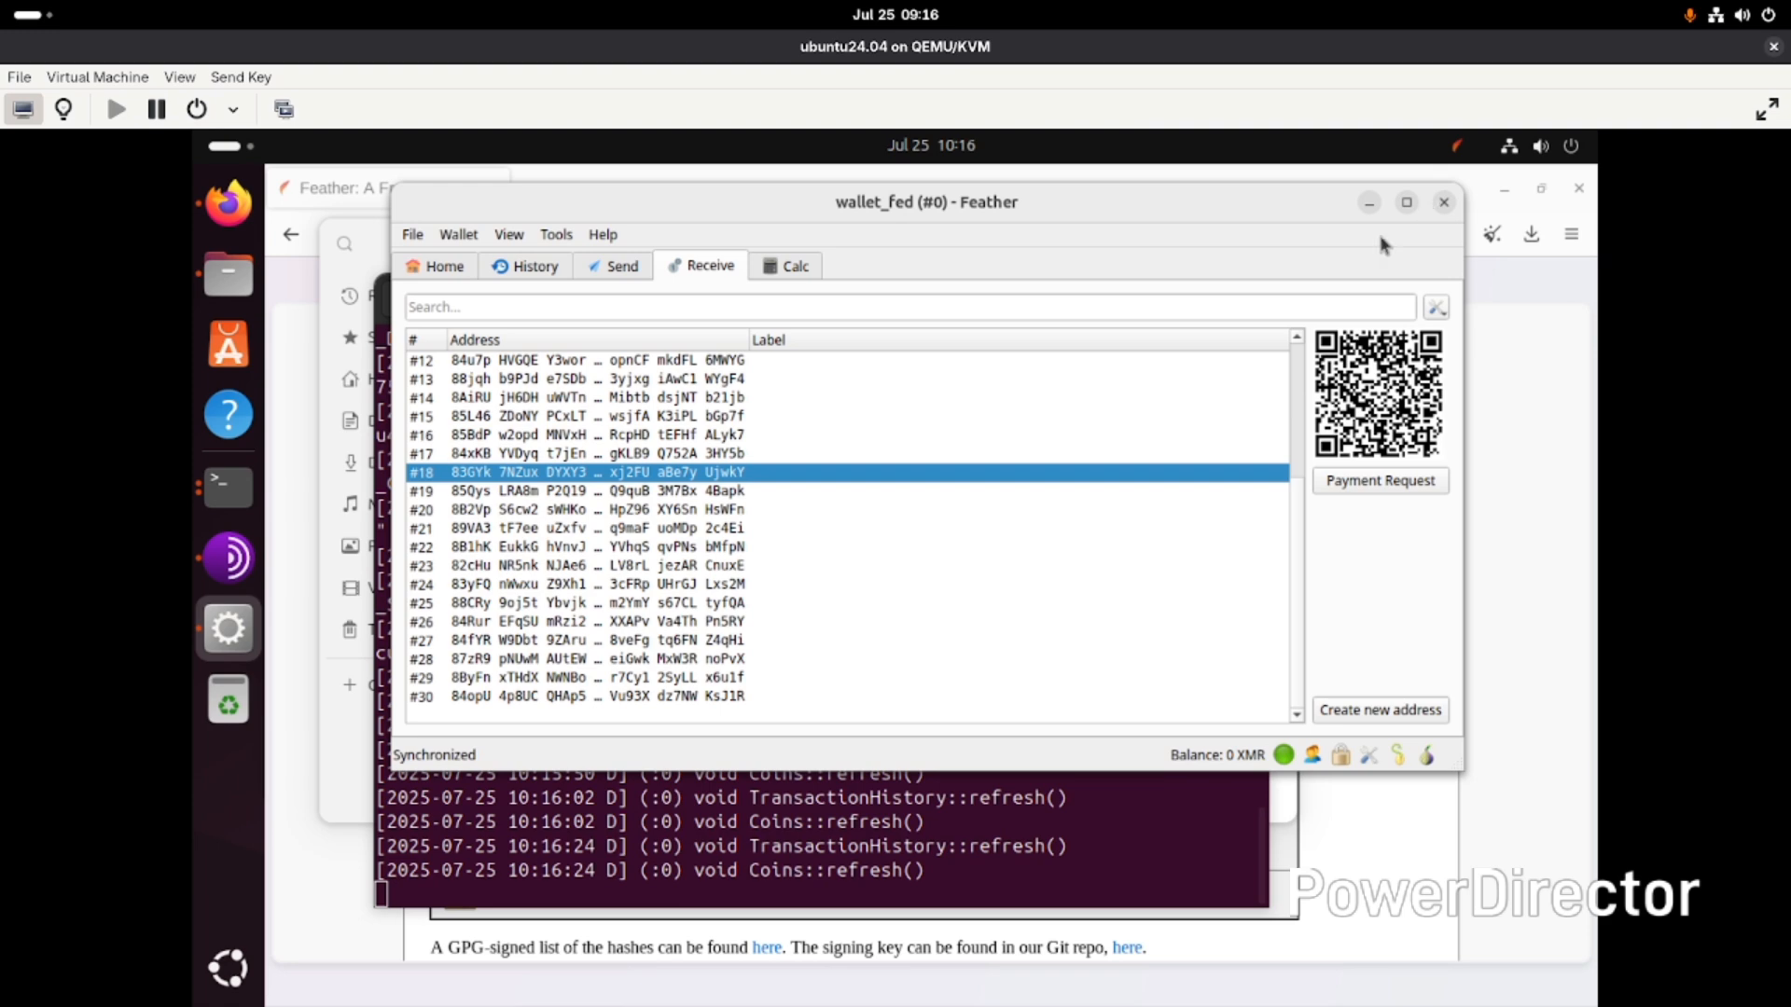
- Return to the home screen and close the wallet window
{"action": "left_click", "coordinate": [447, 270]}
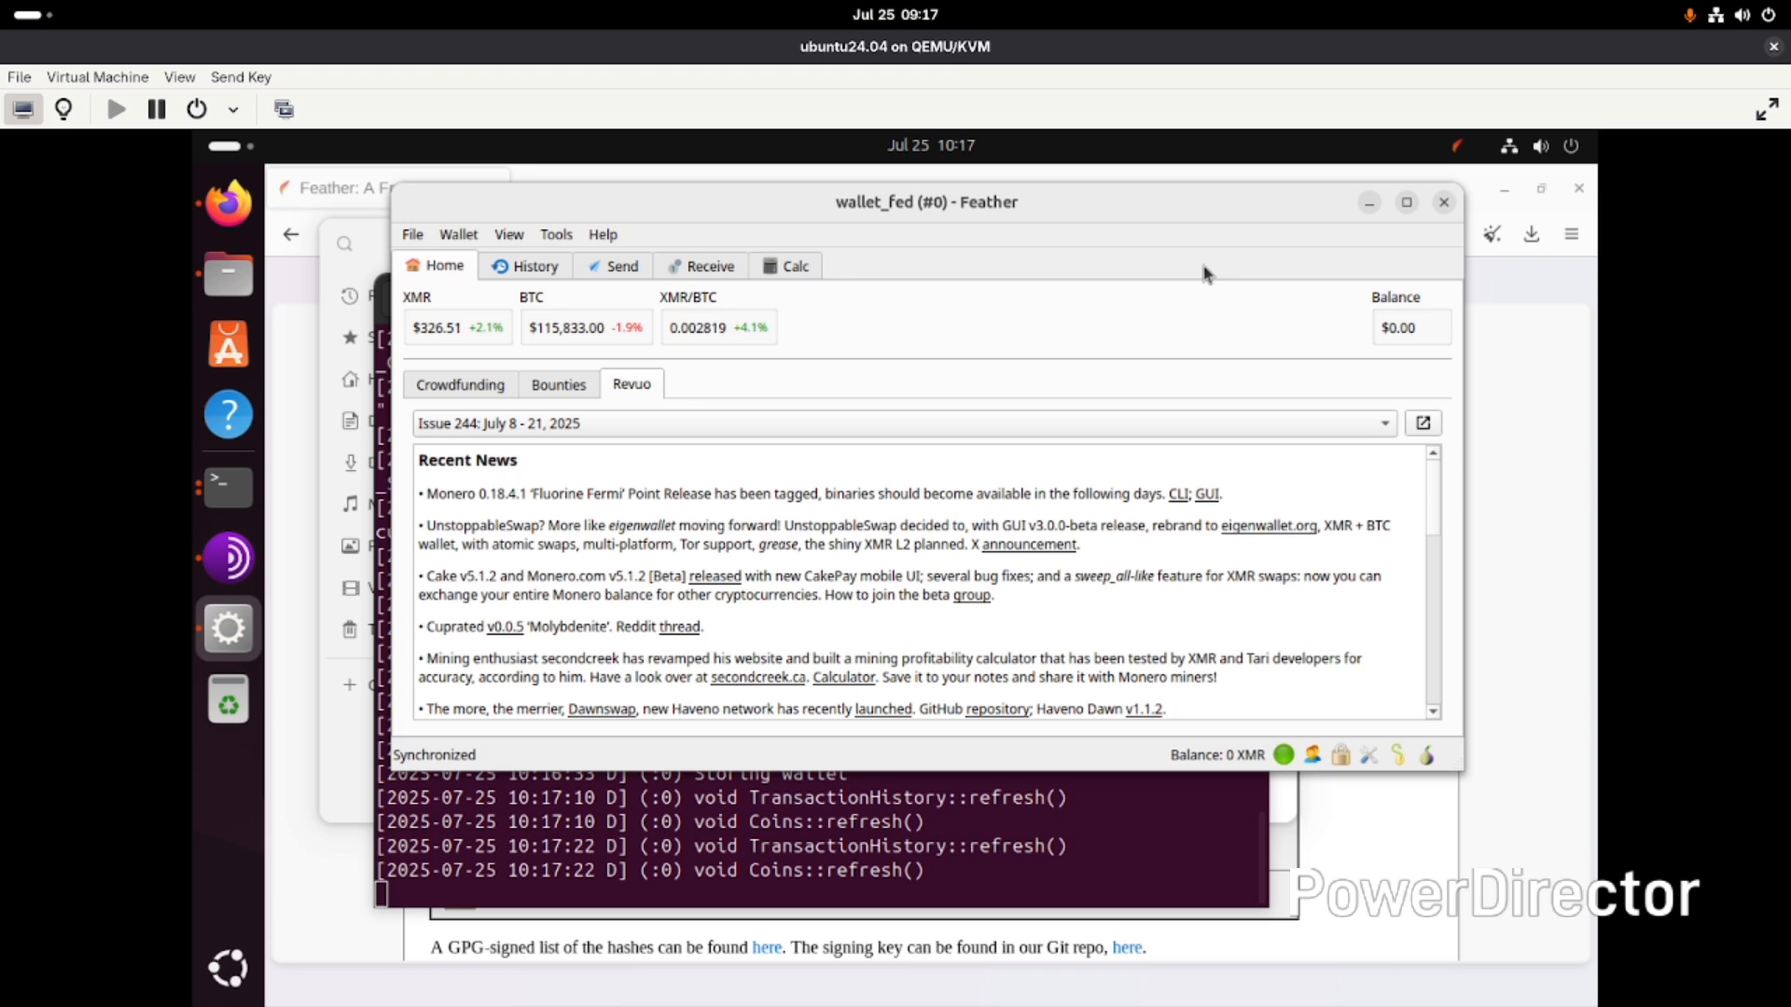
{"action": "left_click", "coordinate": [1444, 204]}
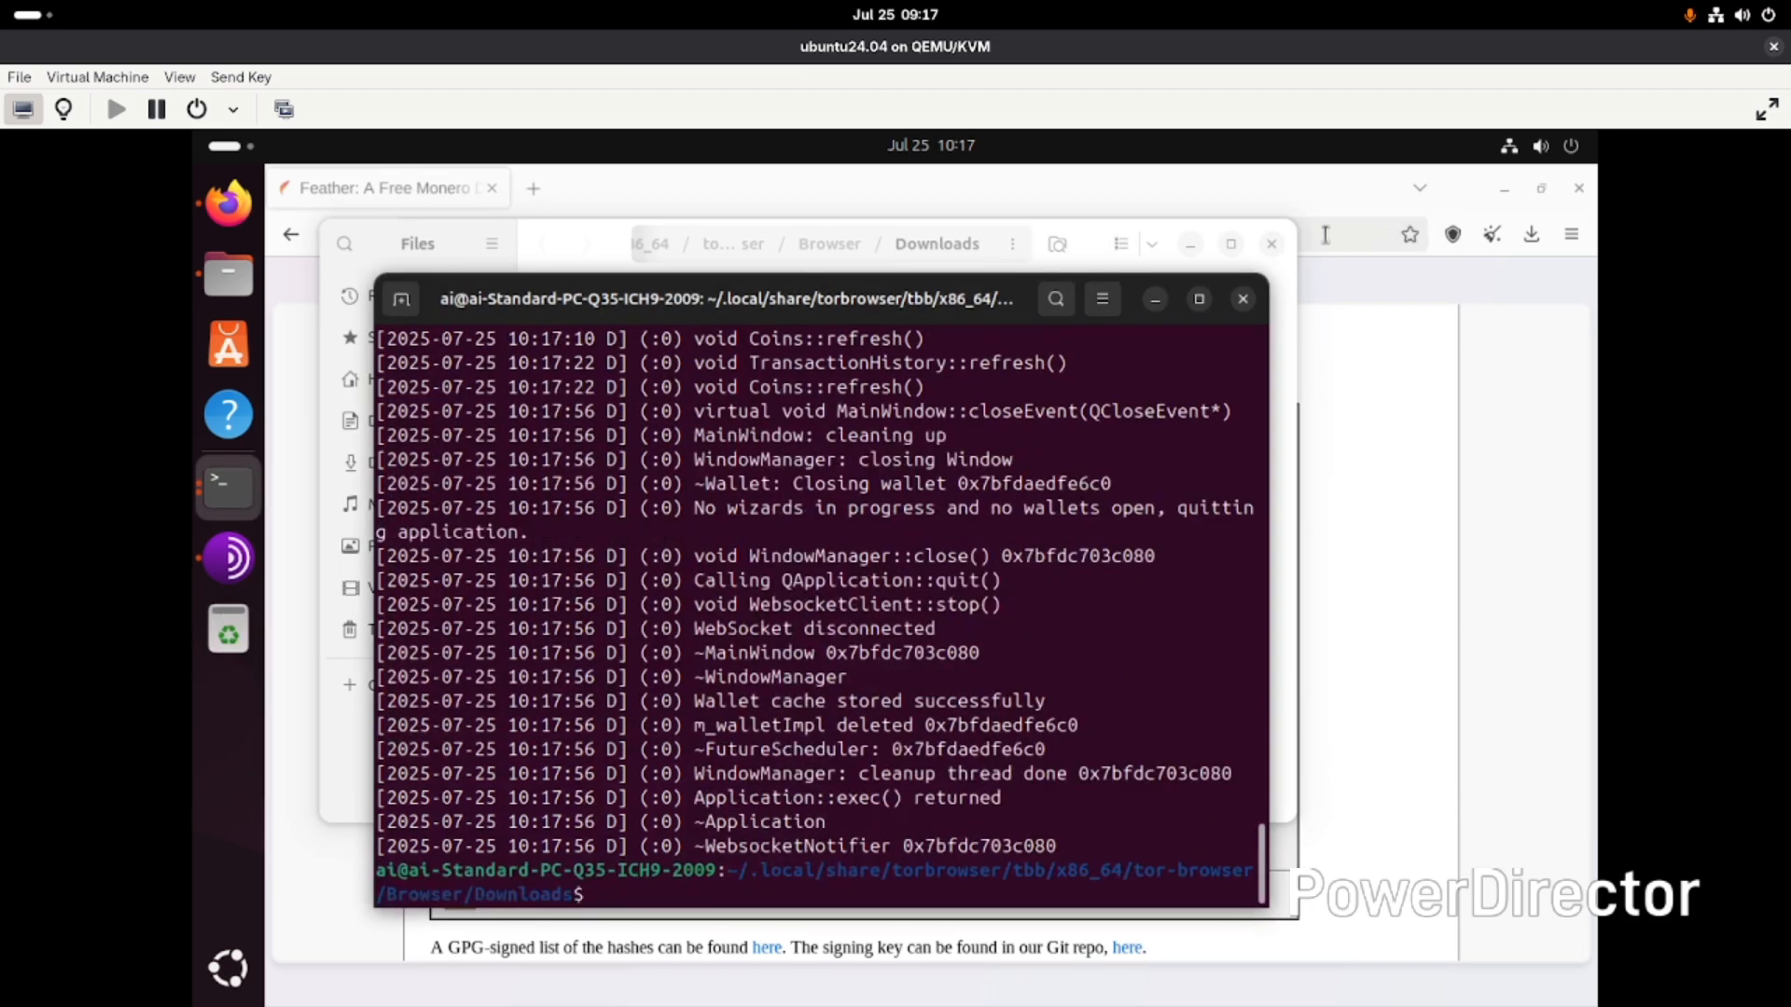